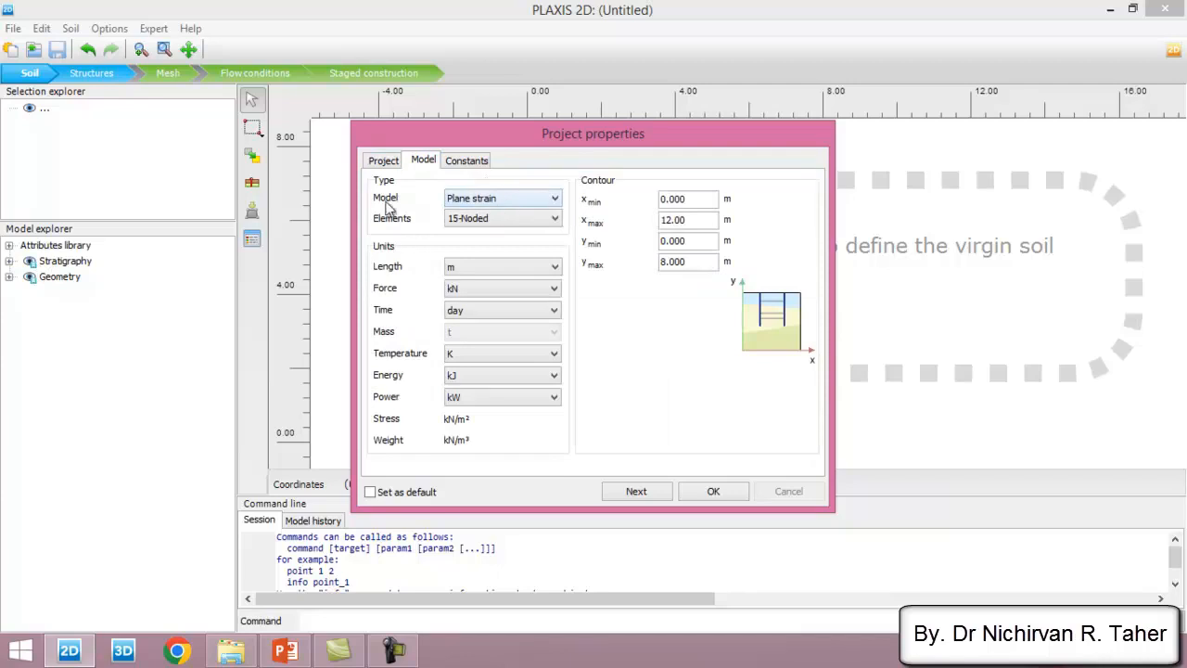
- Keep the plane strain model with 15-noded elements, set the contour's x max to 20 m and y max to 10 m, and accept
left_click(509, 200)
left_click(510, 202)
left_click_drag(705, 223, 626, 235)
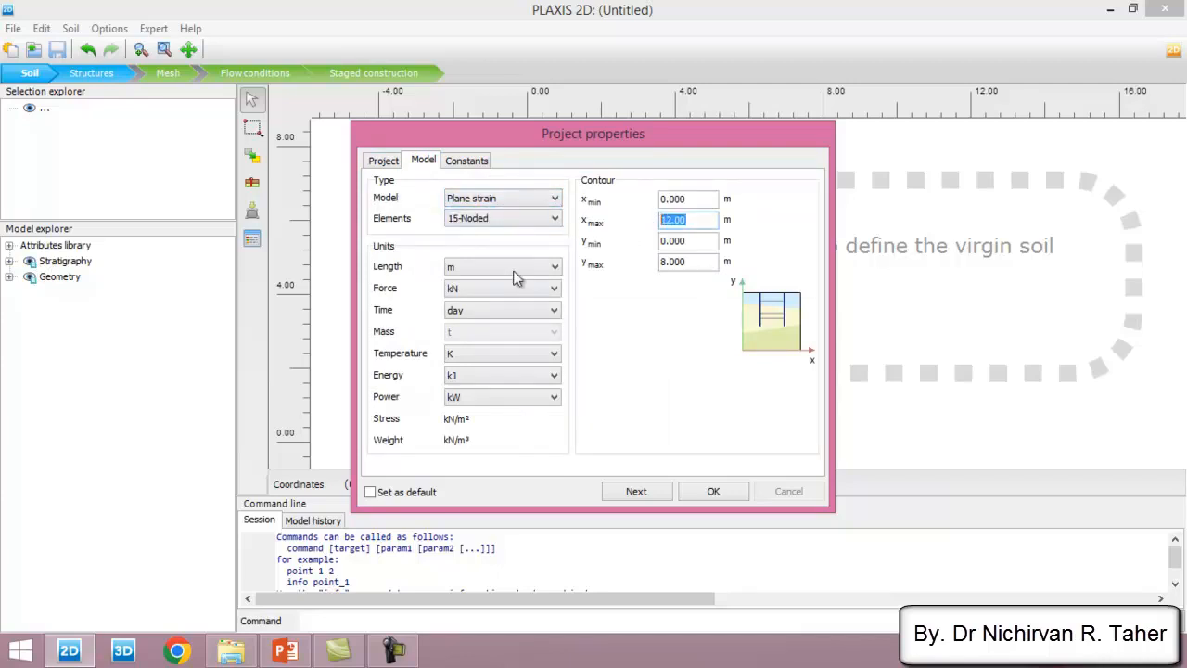
type("20")
left_click_drag(697, 263, 647, 266)
type("20")
type("10")
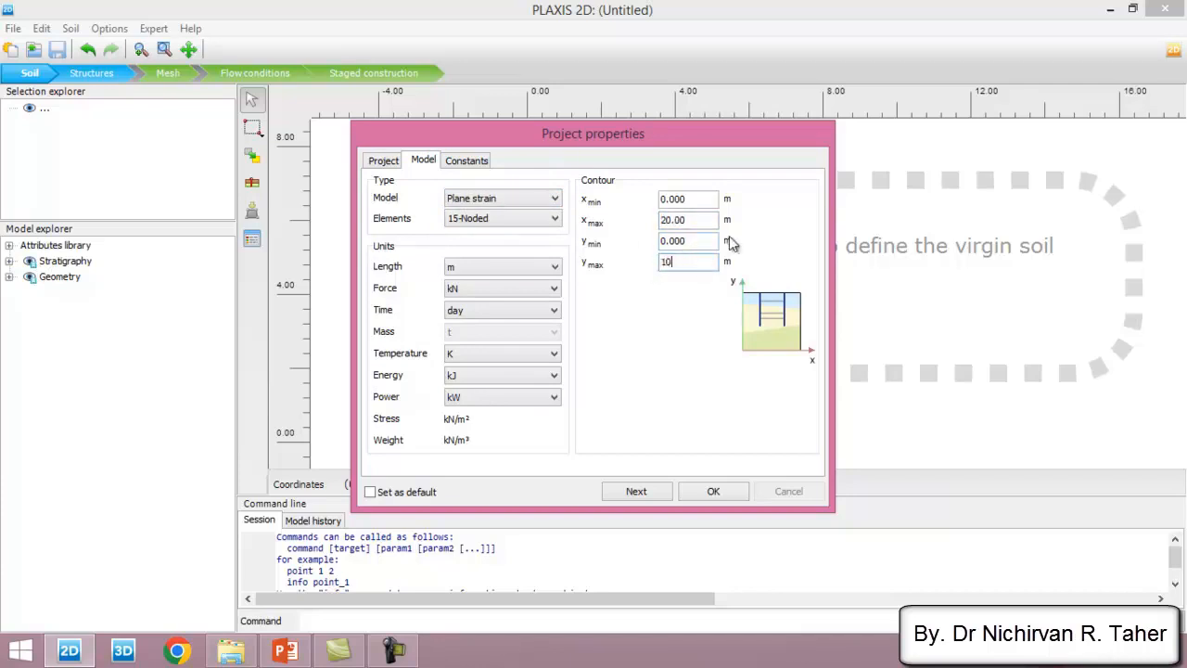
left_click(714, 492)
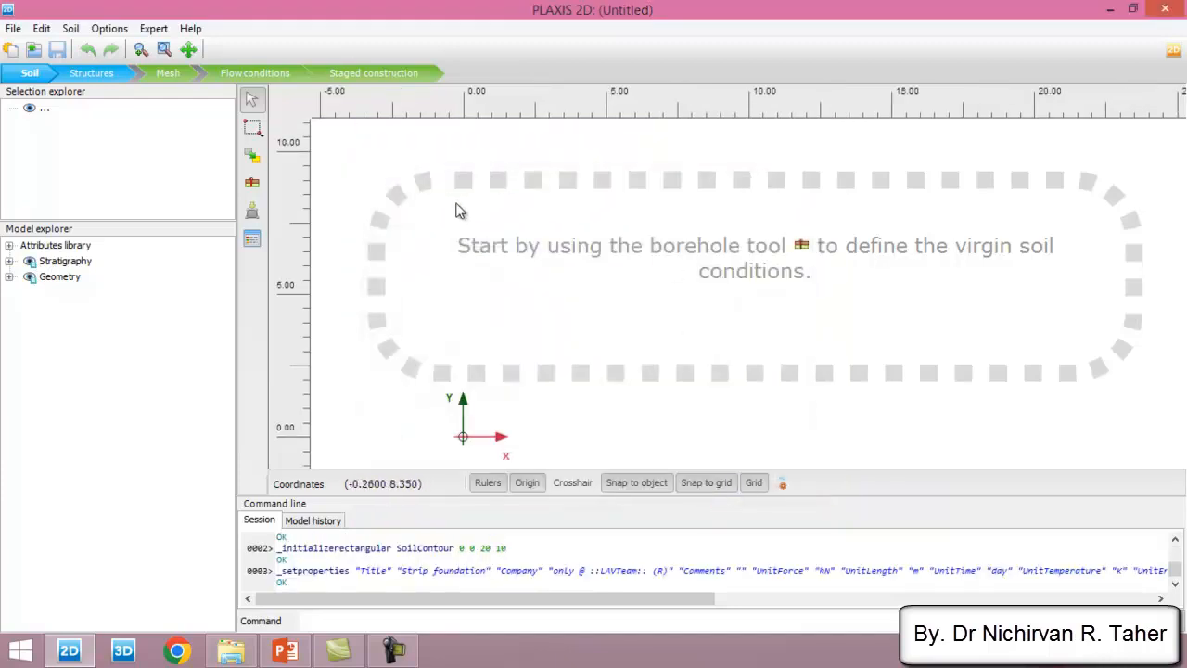
- Place a borehole at the model origin and add one soil layer with its top at 10 m
left_click(254, 185)
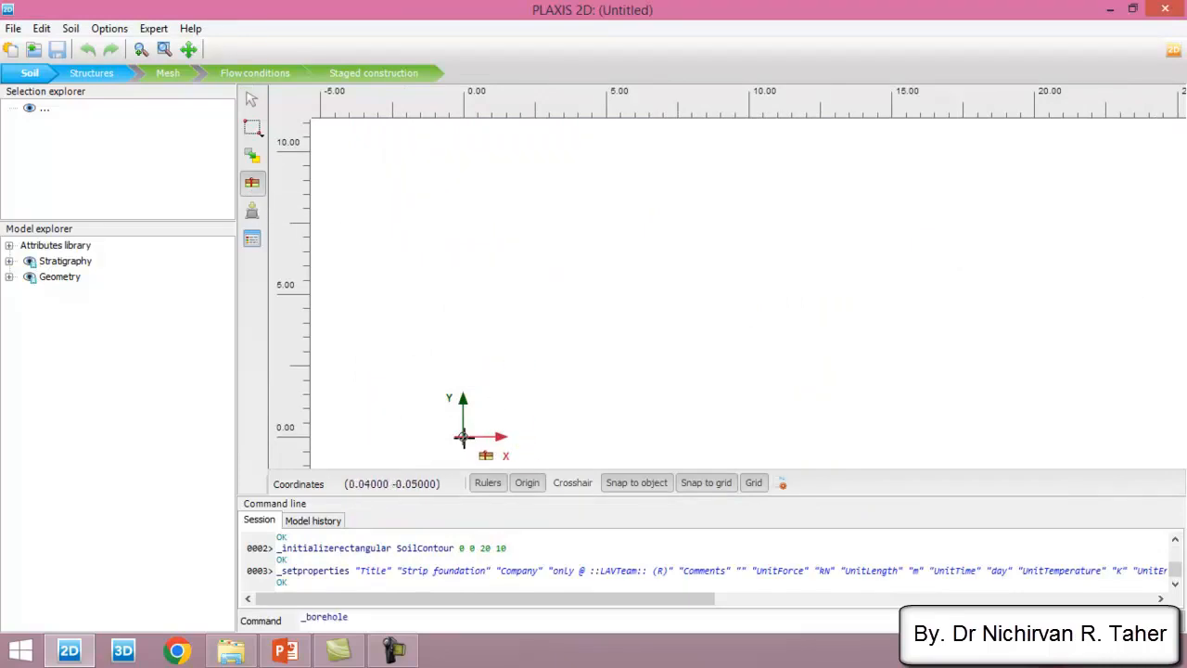
left_click(463, 436)
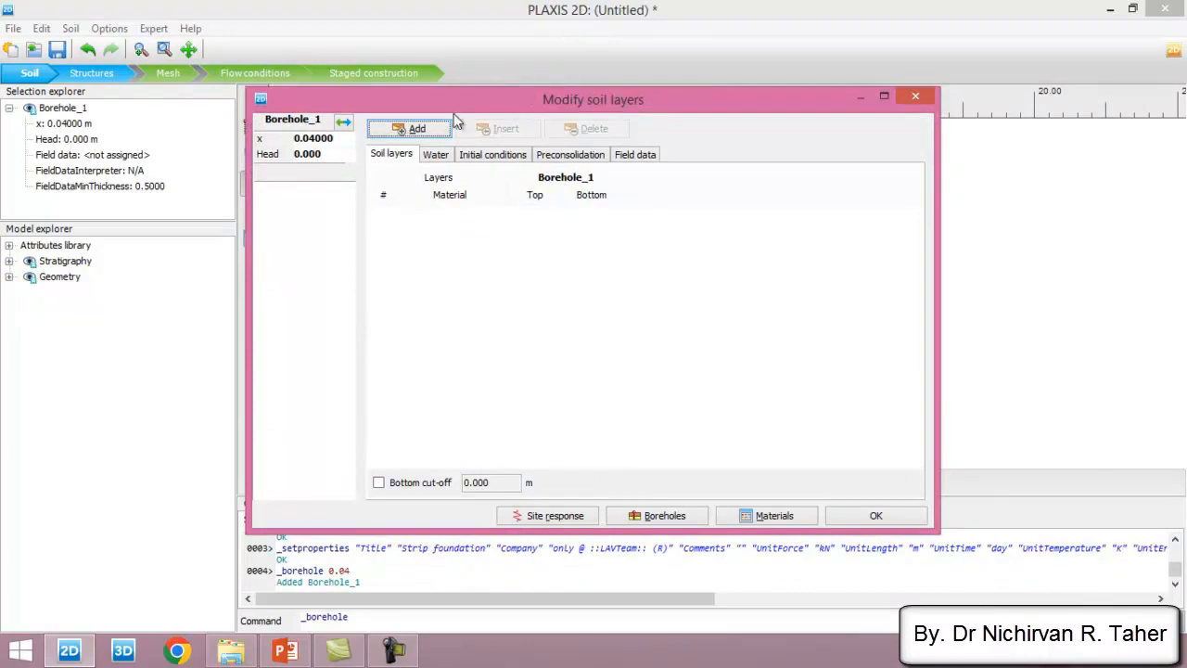
left_click(420, 130)
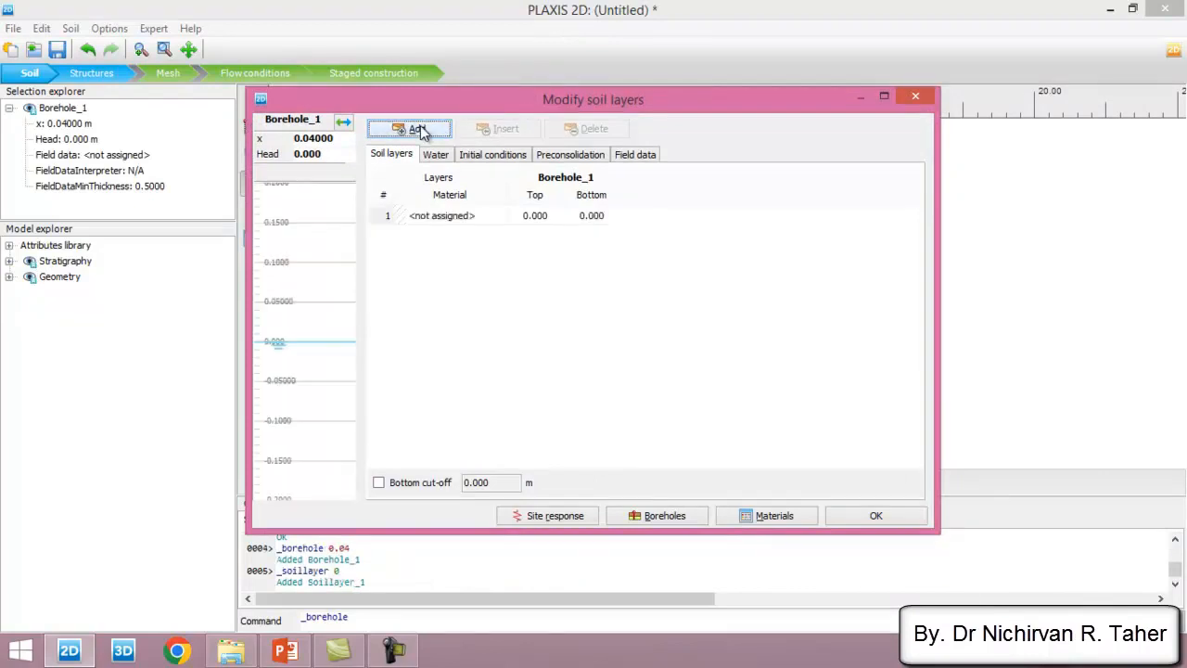
left_click(555, 216)
type("1")
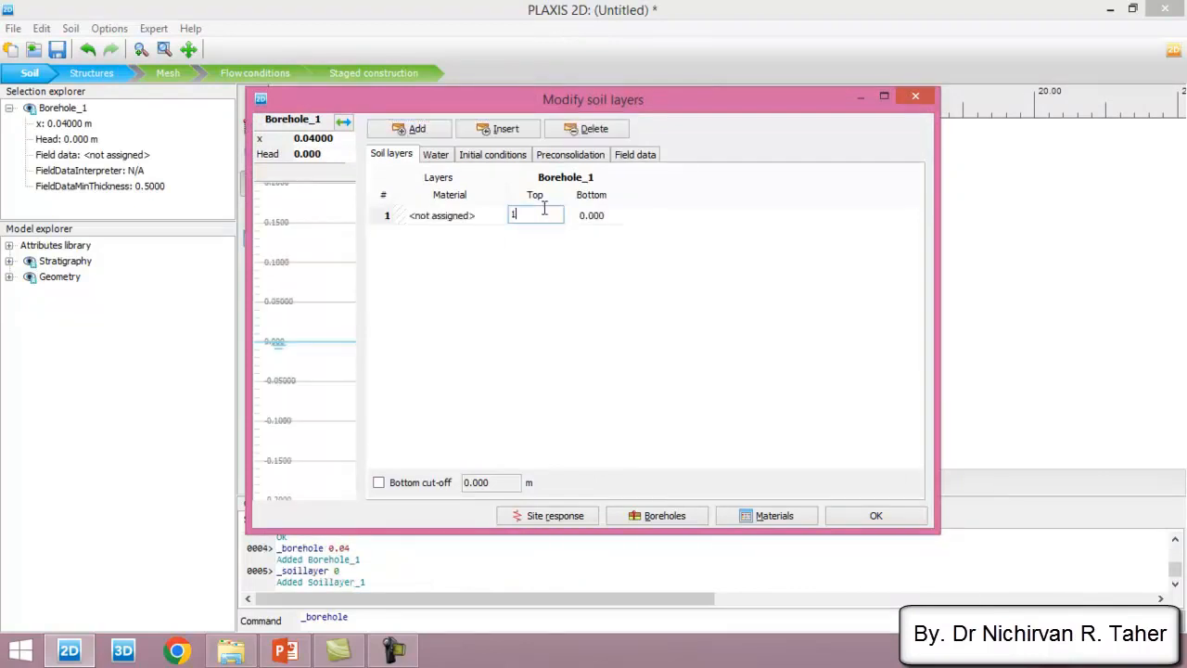
type("0")
left_click(599, 216)
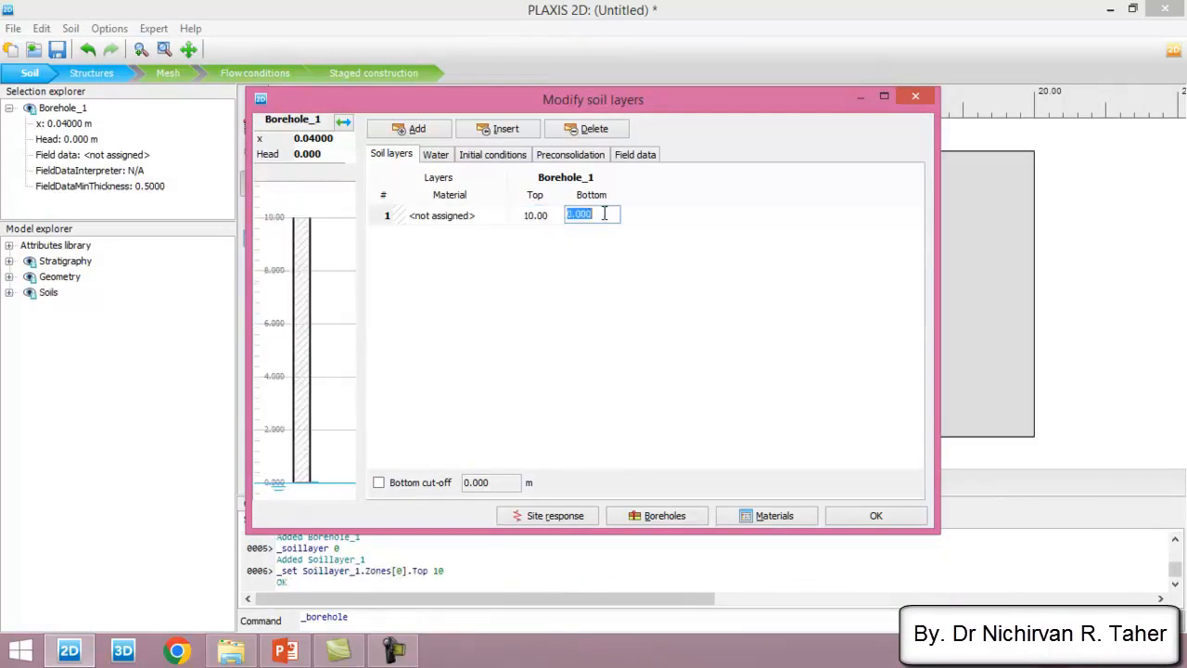
- Check the borehole's head level against the soil column and accept the soil layer definition
left_click(343, 158)
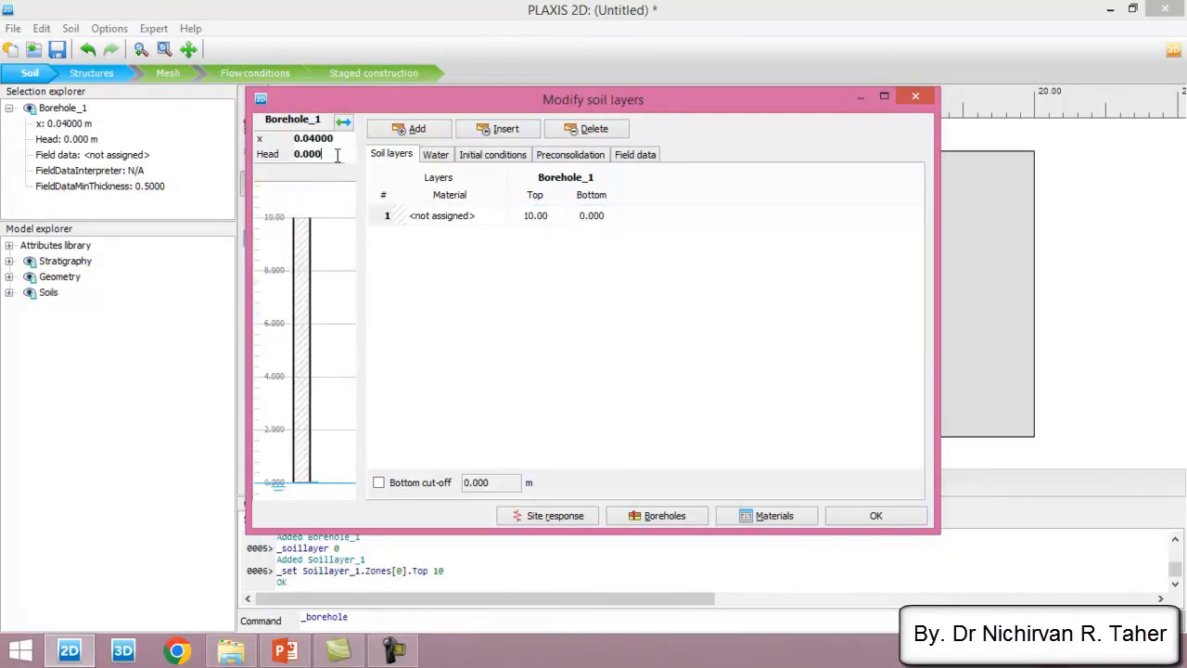
double_click(337, 155)
left_click_drag(503, 97, 476, 89)
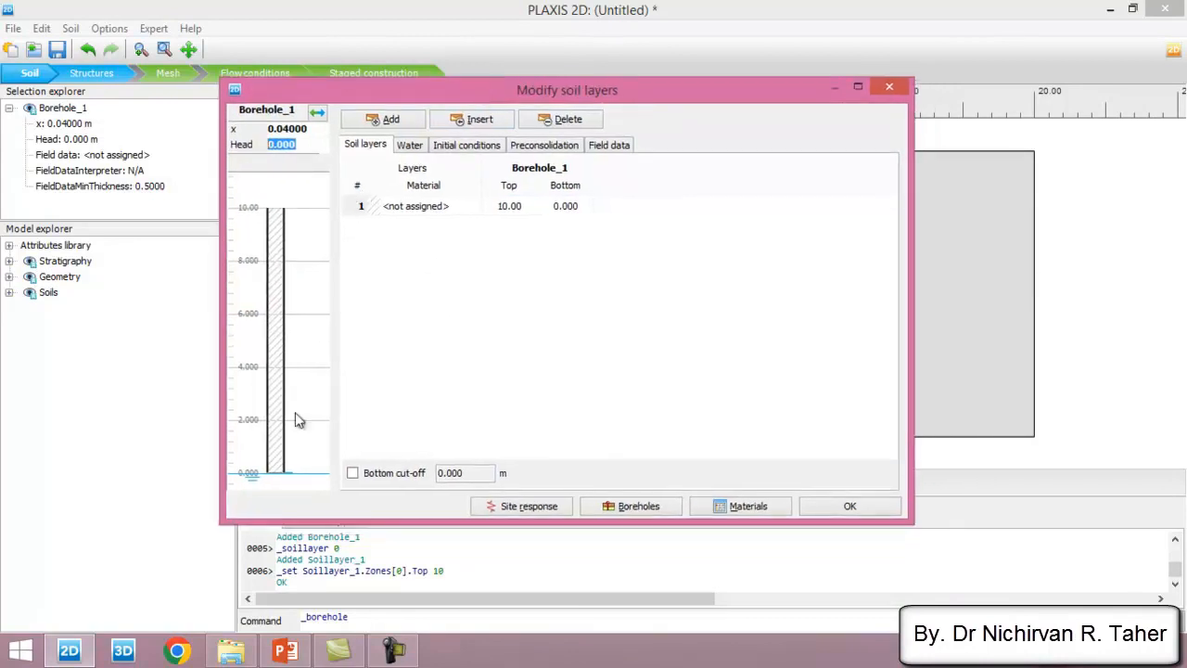
left_click_drag(430, 98, 418, 94)
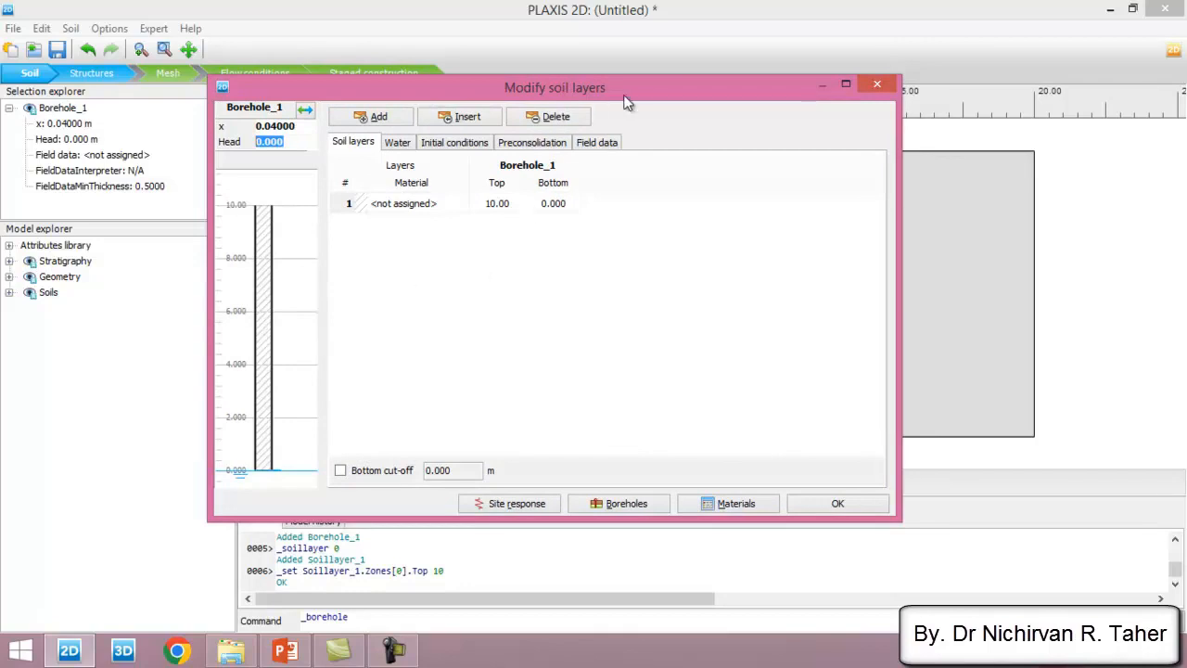
left_click_drag(623, 97, 567, 89)
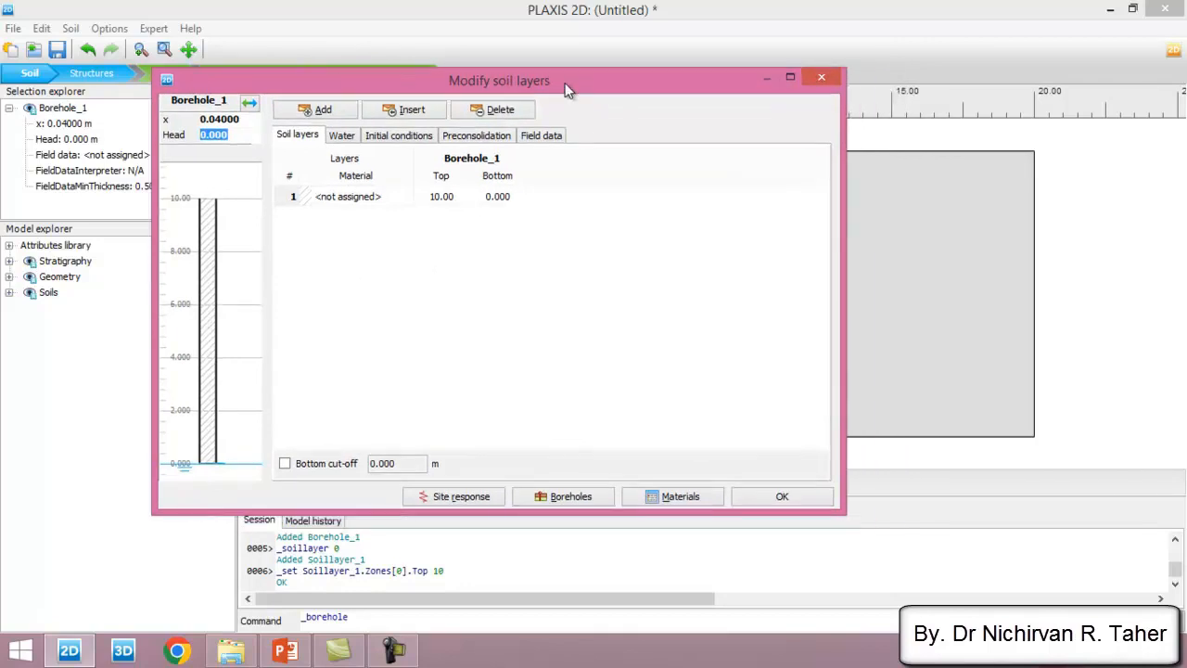
left_click(782, 498)
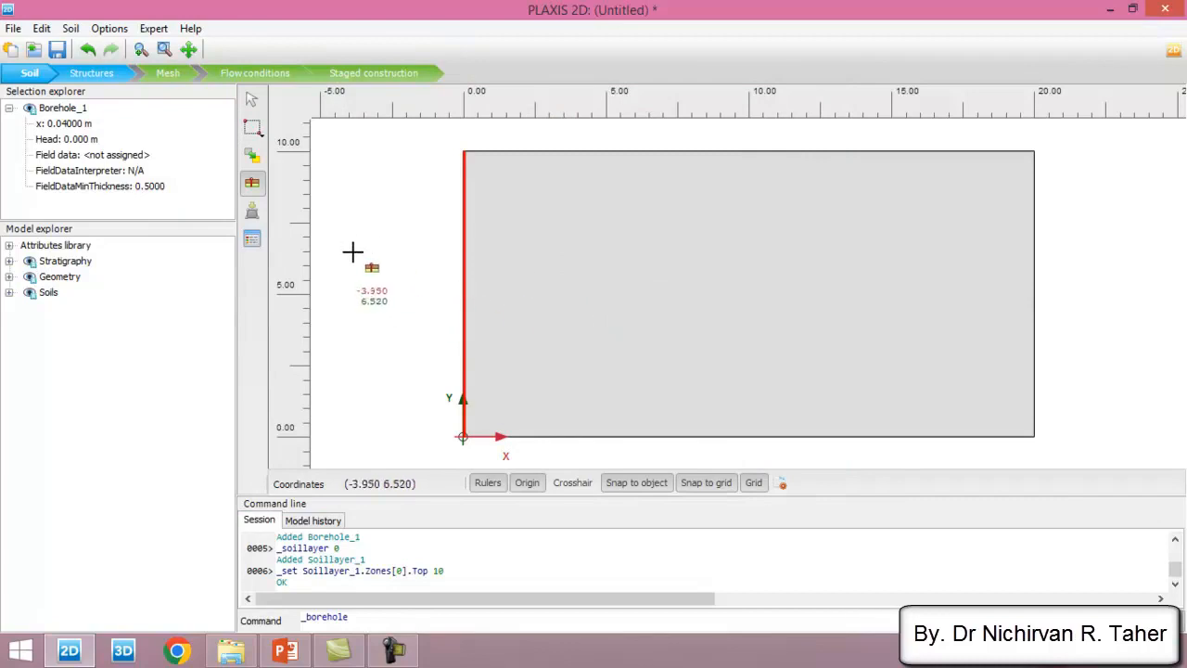
- Create a new material set of type Soil and interfaces and name it "dense sand"
left_click(252, 242)
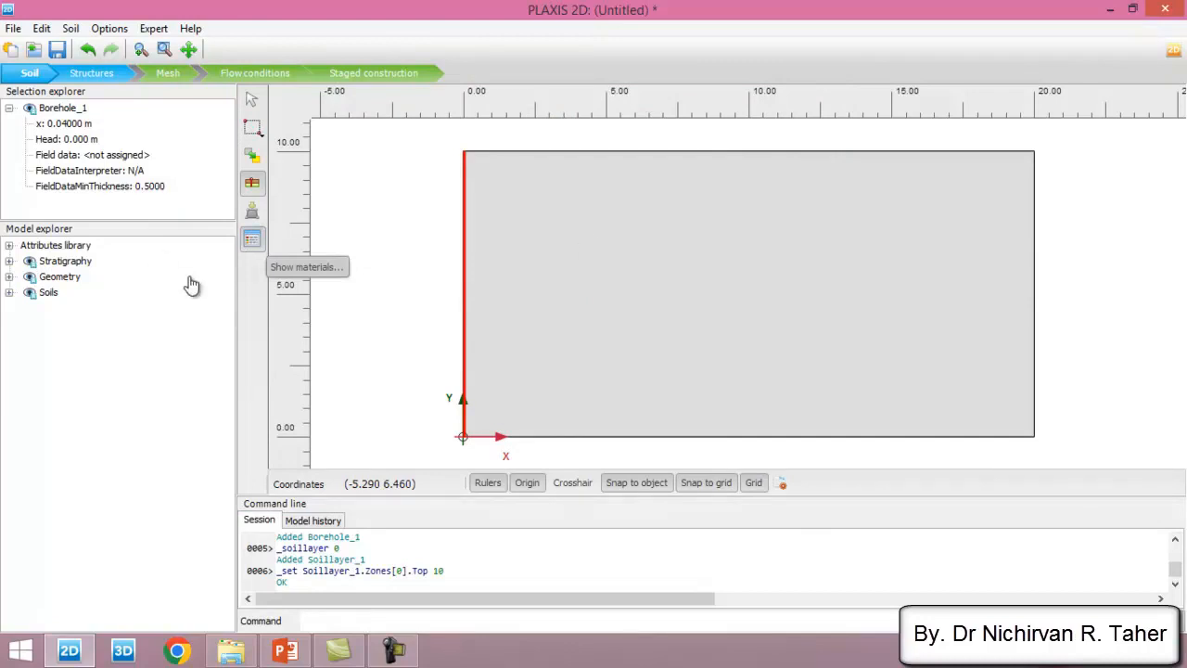
left_click(252, 239)
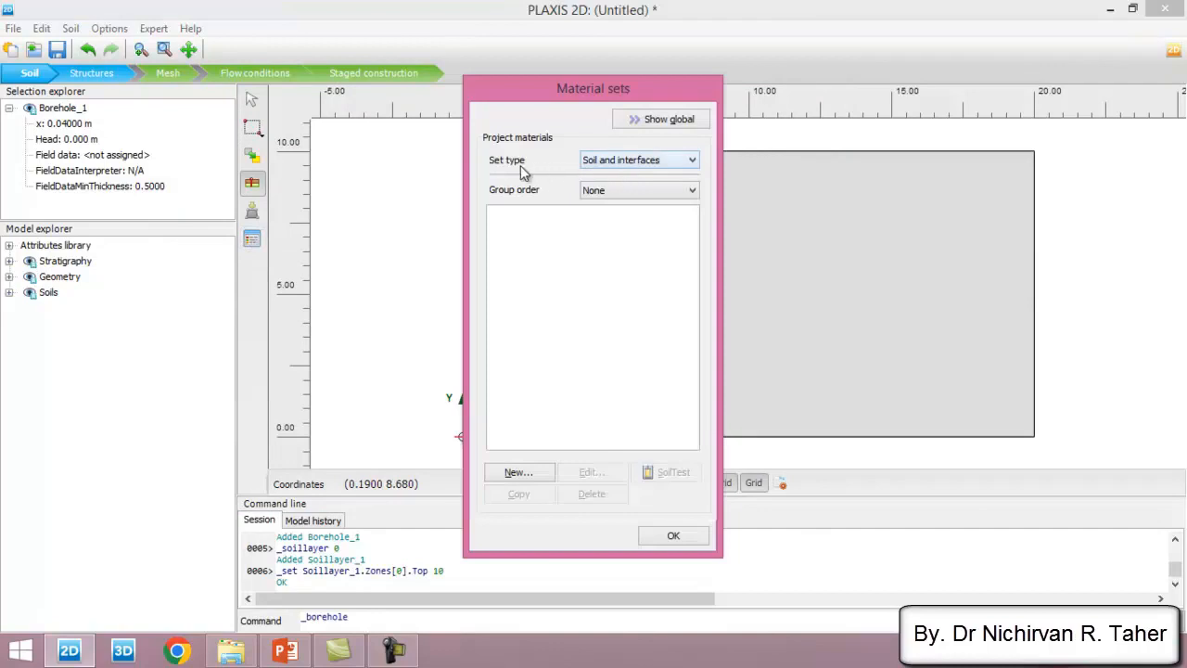
left_click(662, 163)
left_click(662, 165)
left_click(549, 477)
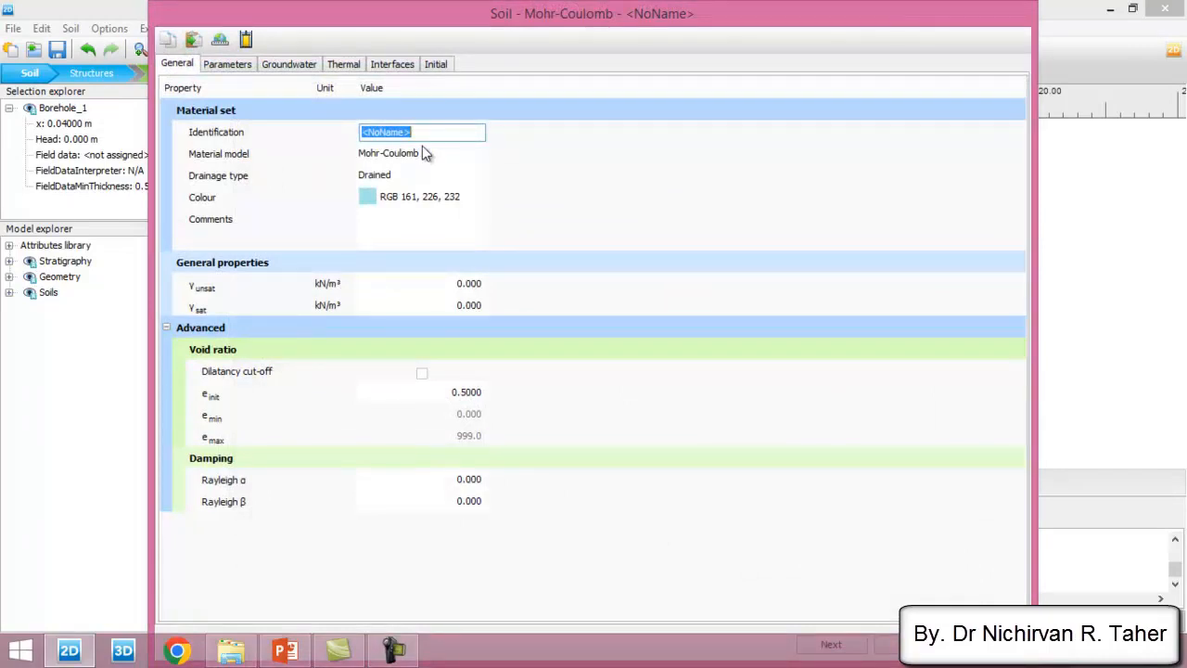
type("den")
- Consult the sandy soil table in PowerPoint and keep the material model as Mohr-Coulomb with drainage type Drained in PLAXIS 2D
left_click(285, 650)
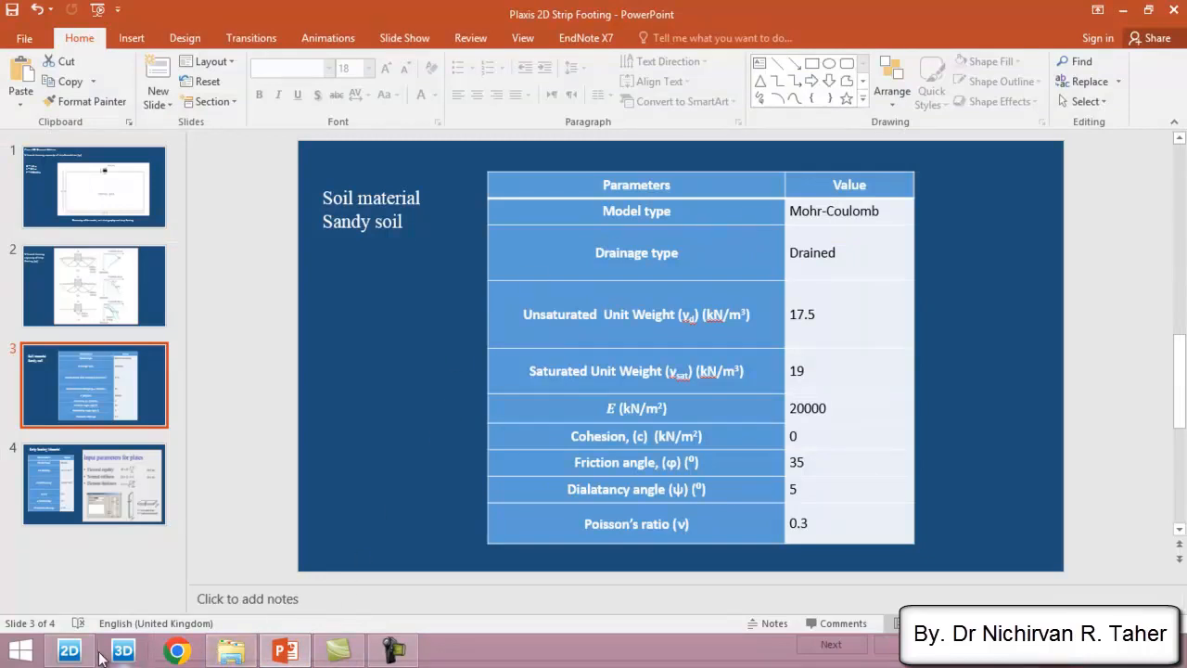
left_click(70, 650)
left_click(422, 164)
left_click(420, 183)
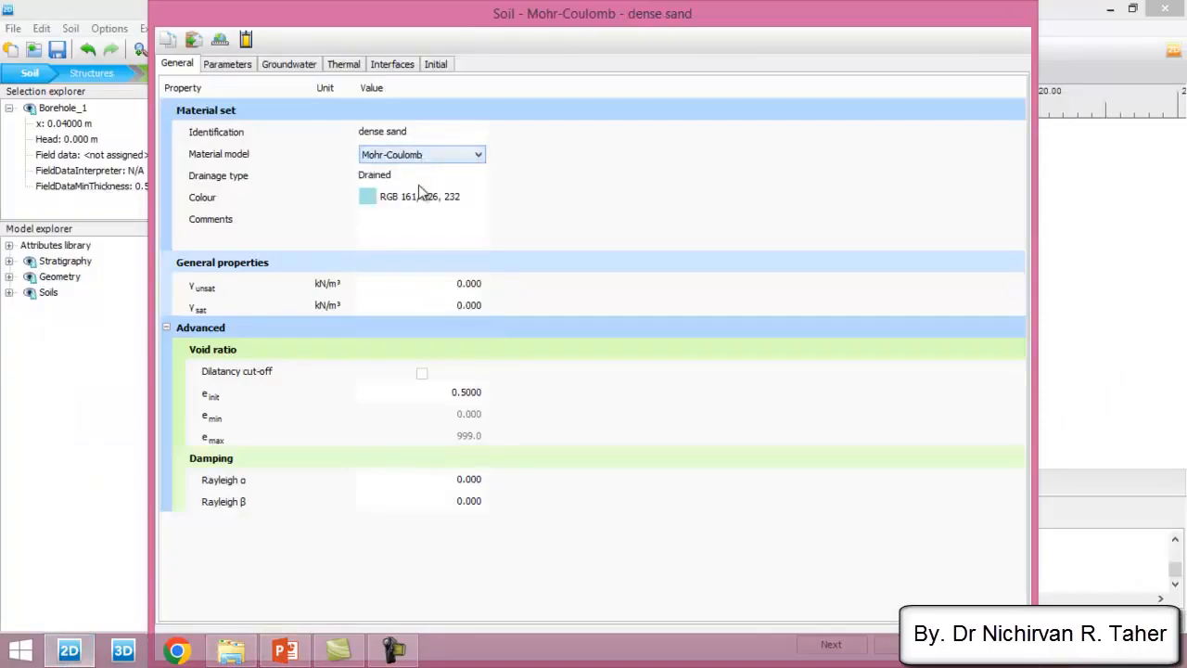
left_click(429, 183)
left_click(426, 178)
left_click(428, 179)
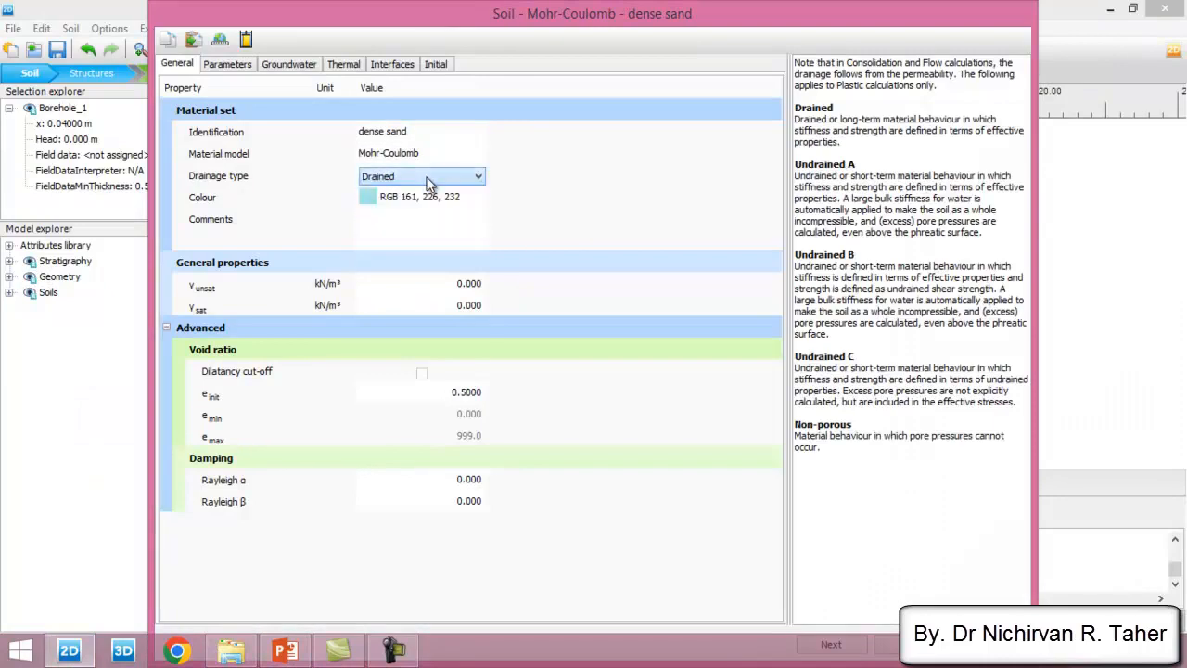
- Set the sand's unsaturated unit weight to 17.5 kN/m³ and saturated unit weight to 19 kN/m³, following the PowerPoint table
left_click(459, 286)
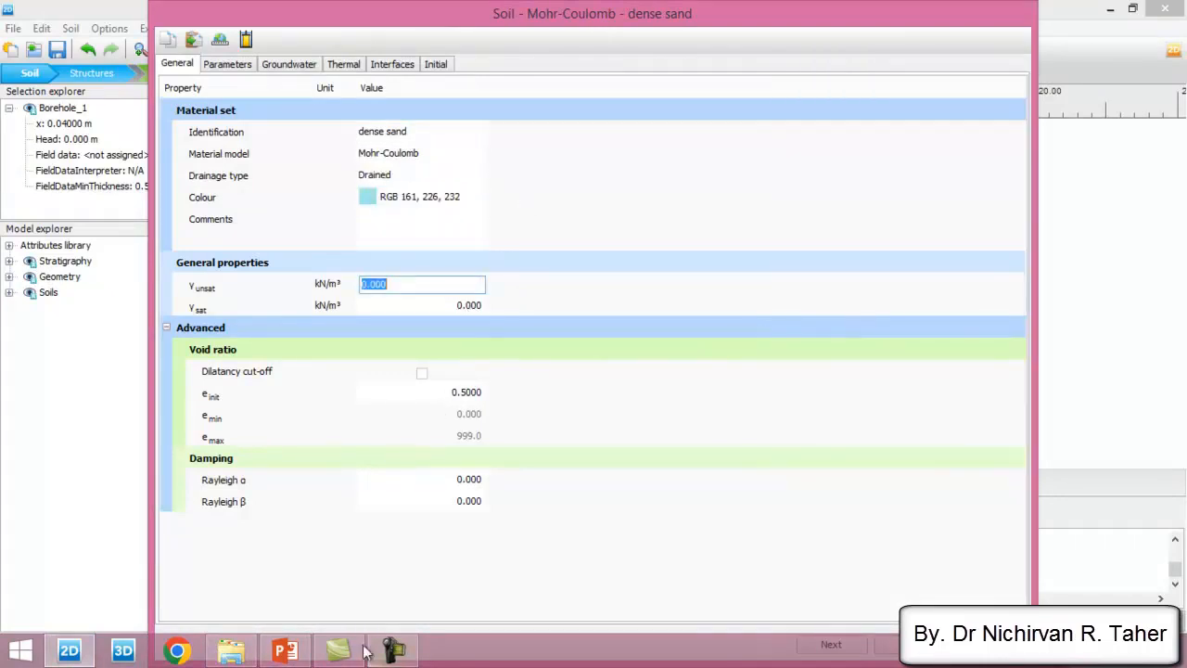
left_click(285, 651)
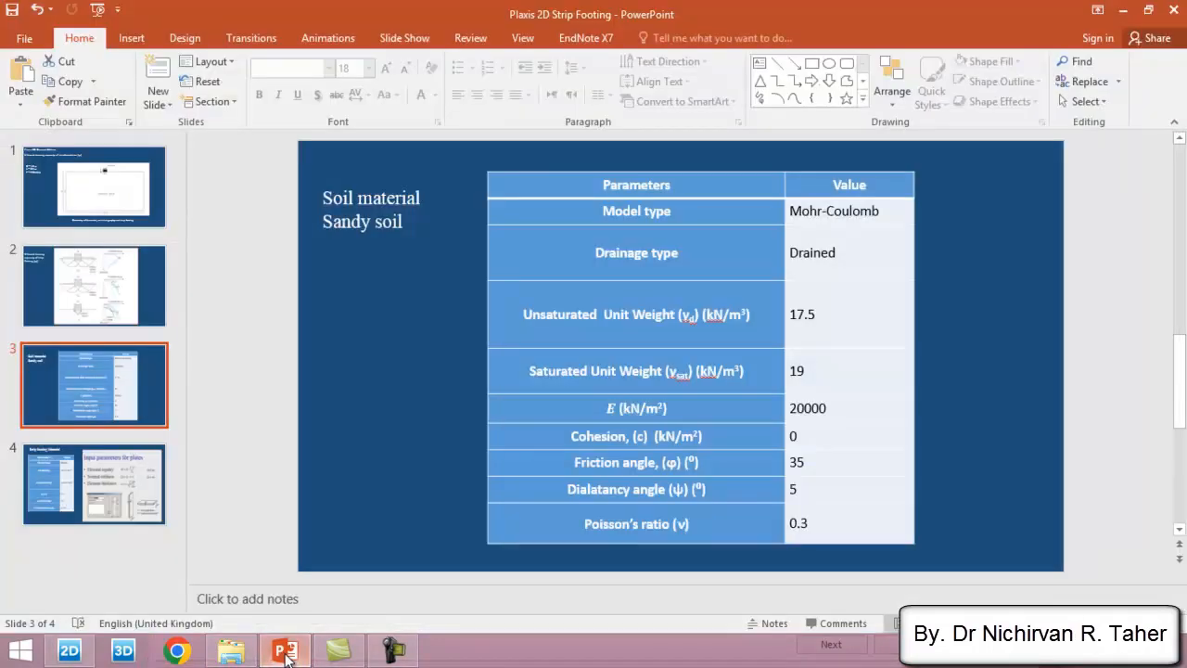
left_click(284, 651)
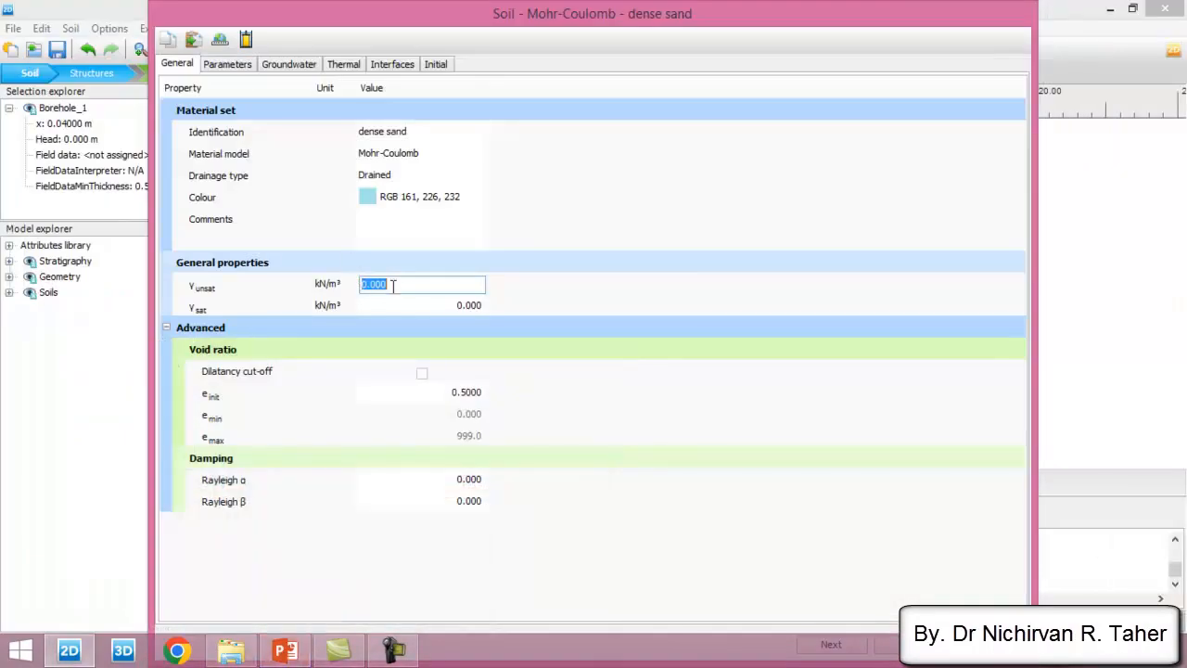
type("17.5")
key("Tab")
type("19")
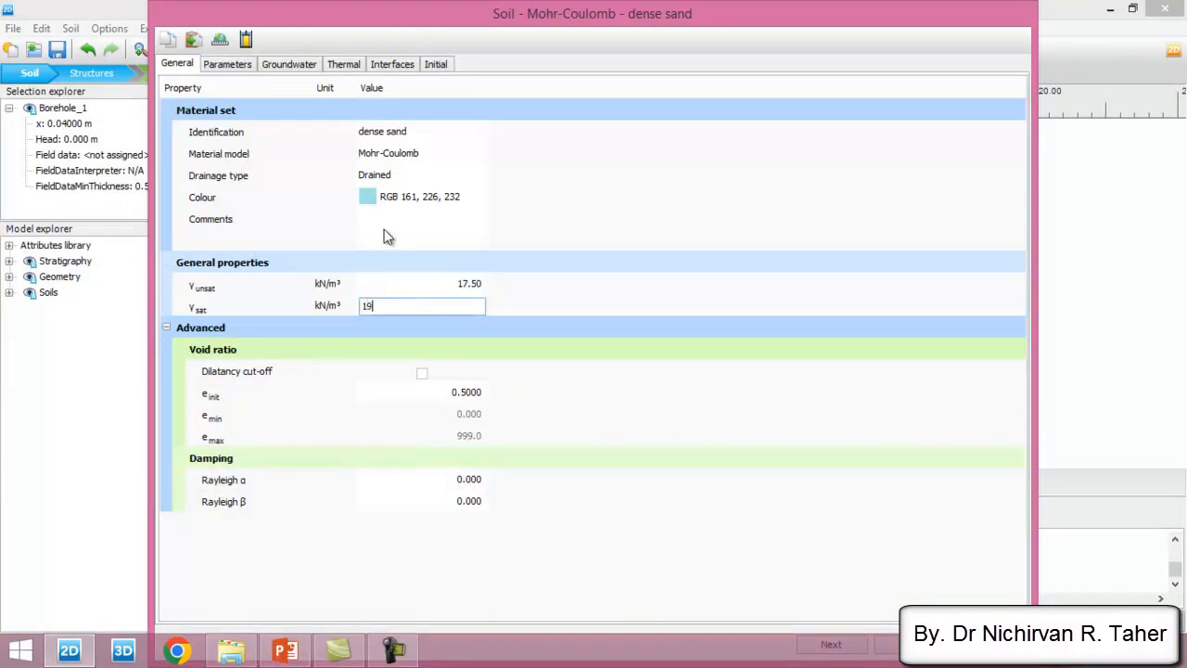
key("Tab")
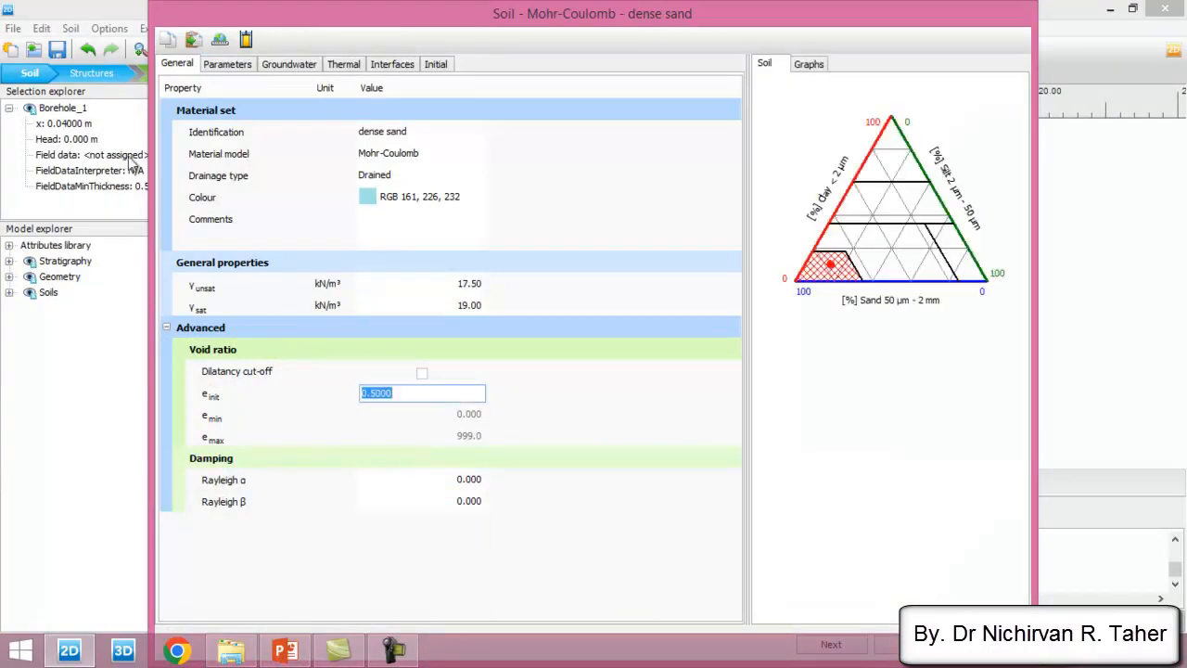
- Set the sand's stiffness E' to 20e3 kN/m² and Poisson's ratio to 0.3, following the PowerPoint table
left_click(228, 64)
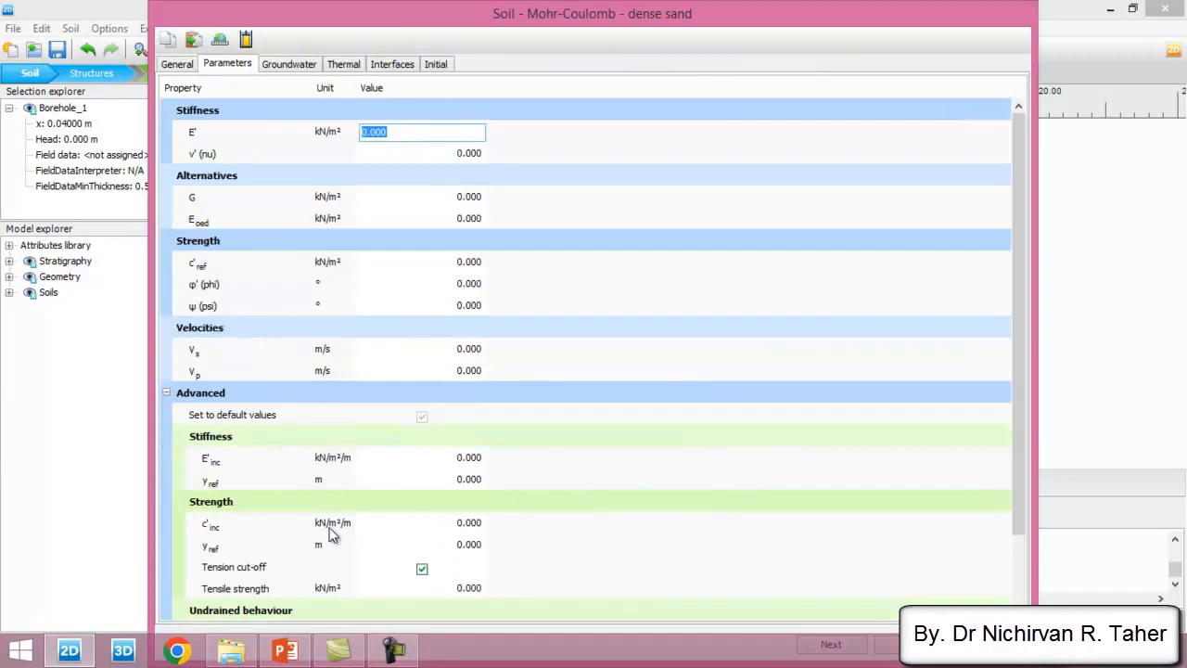
left_click(293, 652)
left_click(293, 652)
left_click(293, 651)
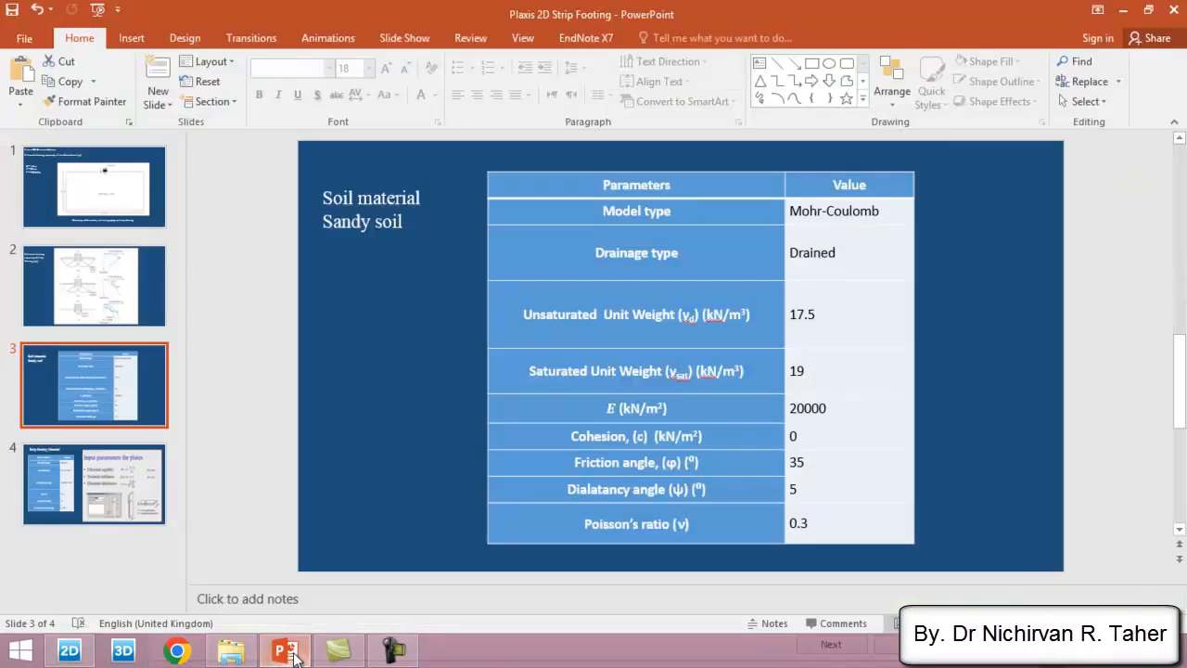
left_click(293, 652)
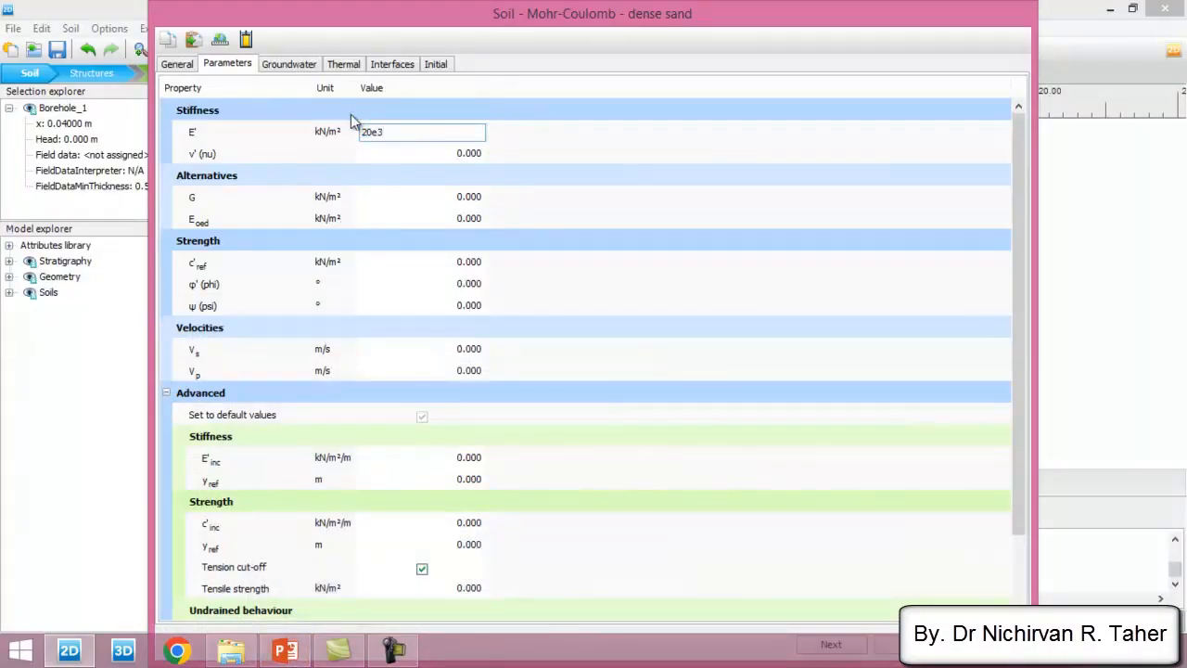
key("Tab")
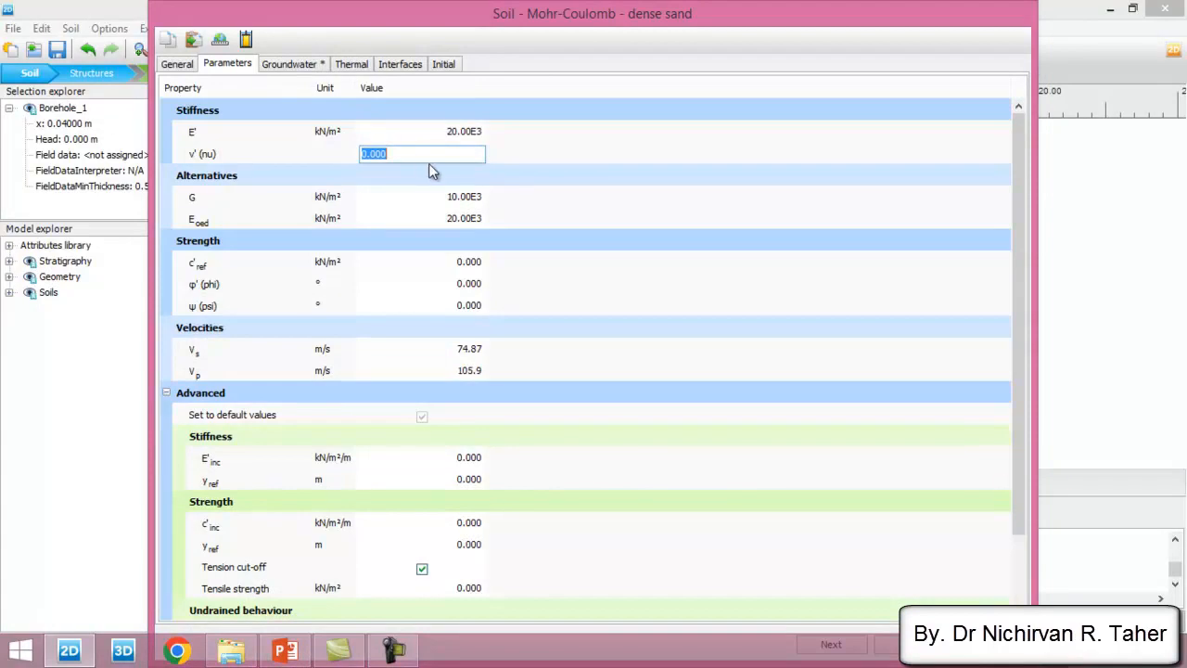
type("0.3")
key("Tab")
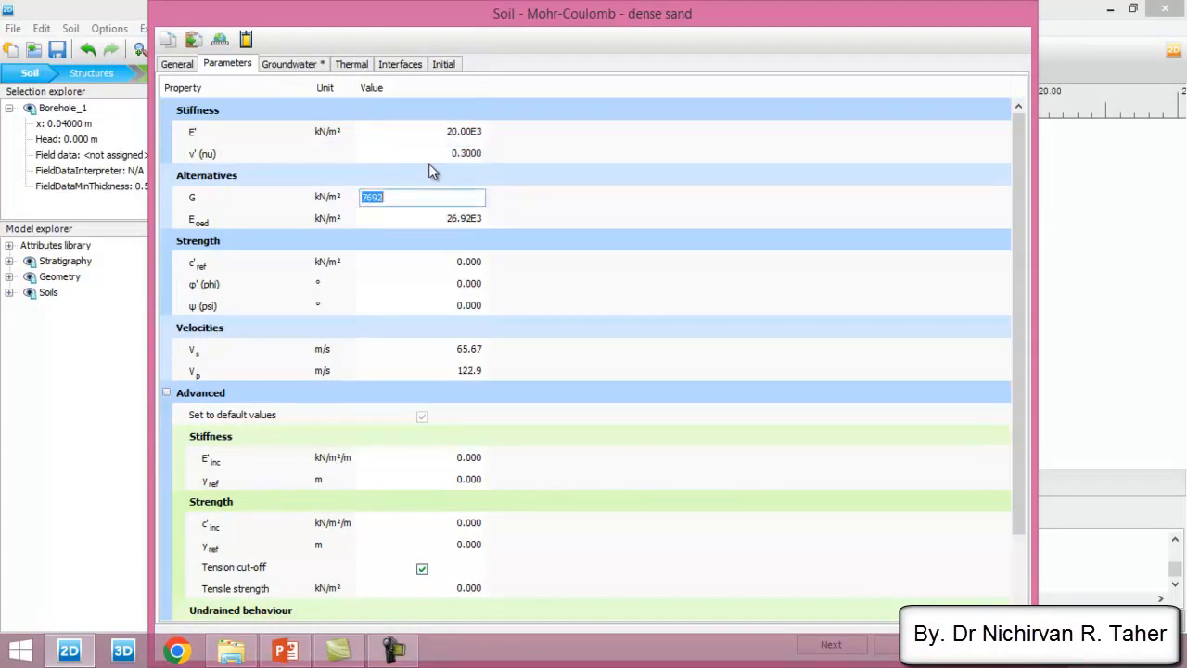
- Set the sand's cohesion to 0, friction angle to 35° and dilatancy angle to 5° from the PowerPoint table, and save the material
left_click(461, 265)
left_click(291, 648)
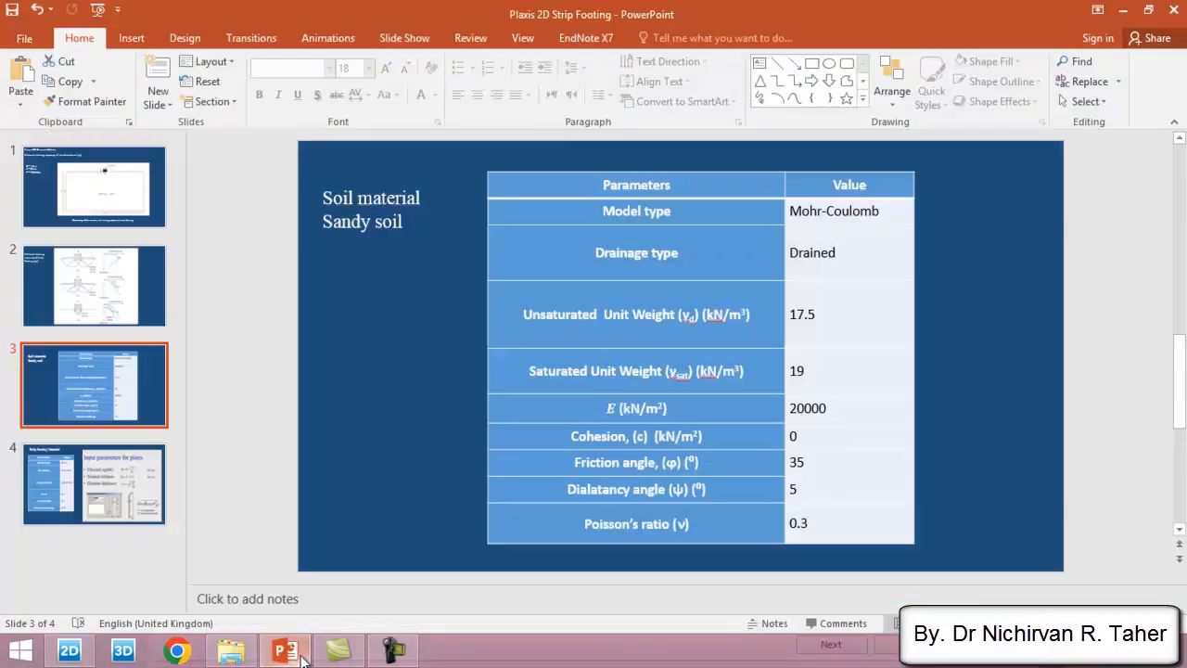
left_click(811, 436)
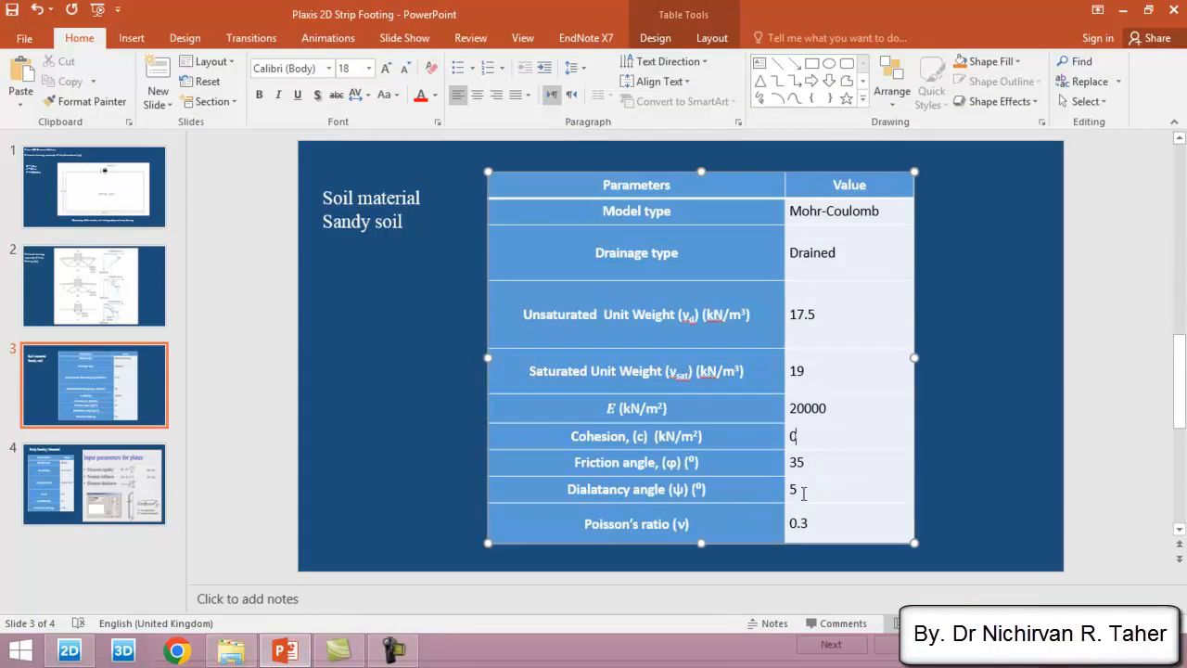
left_click(70, 650)
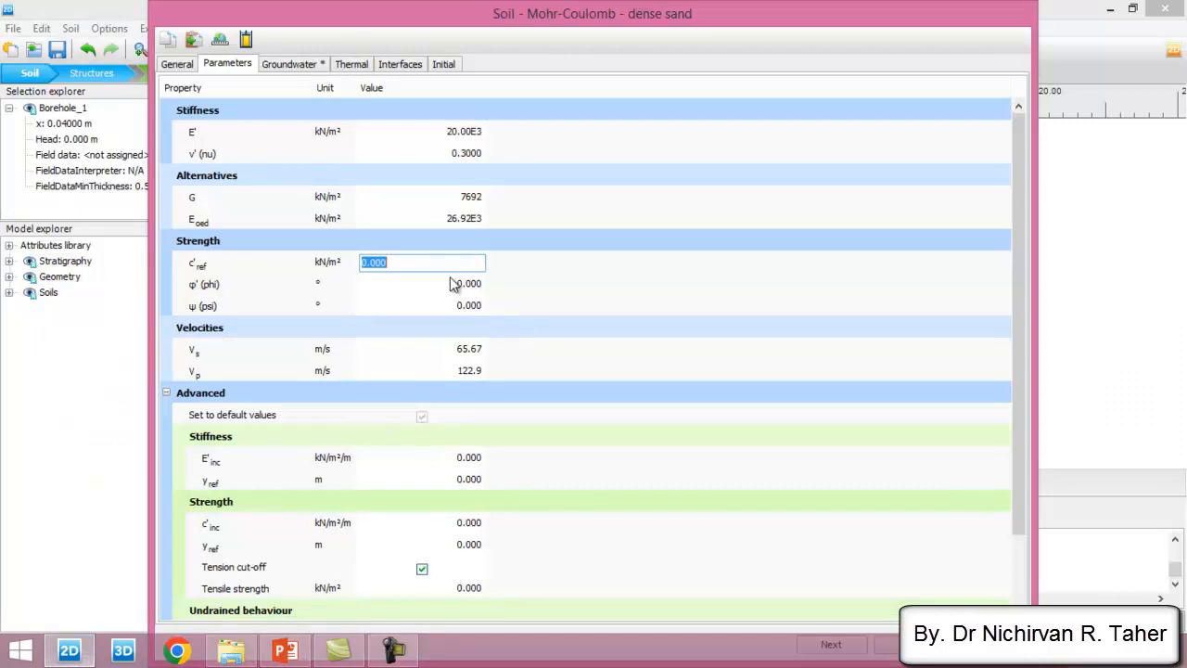
type("0")
key("Tab")
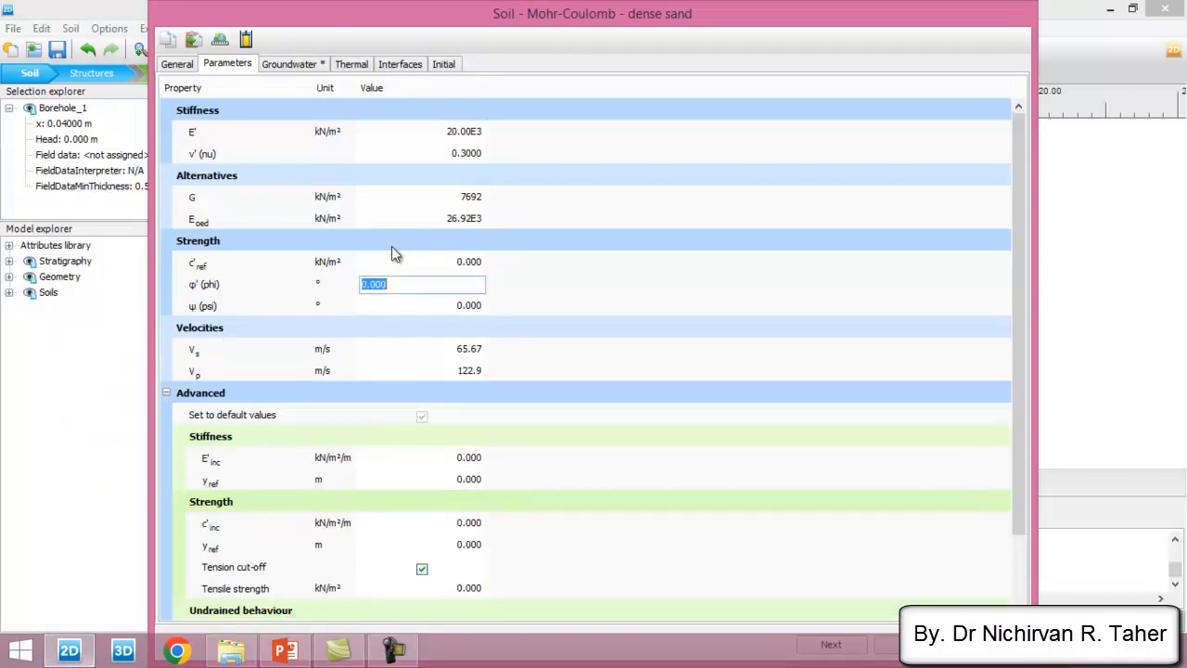
type("35")
key("Tab")
type("5")
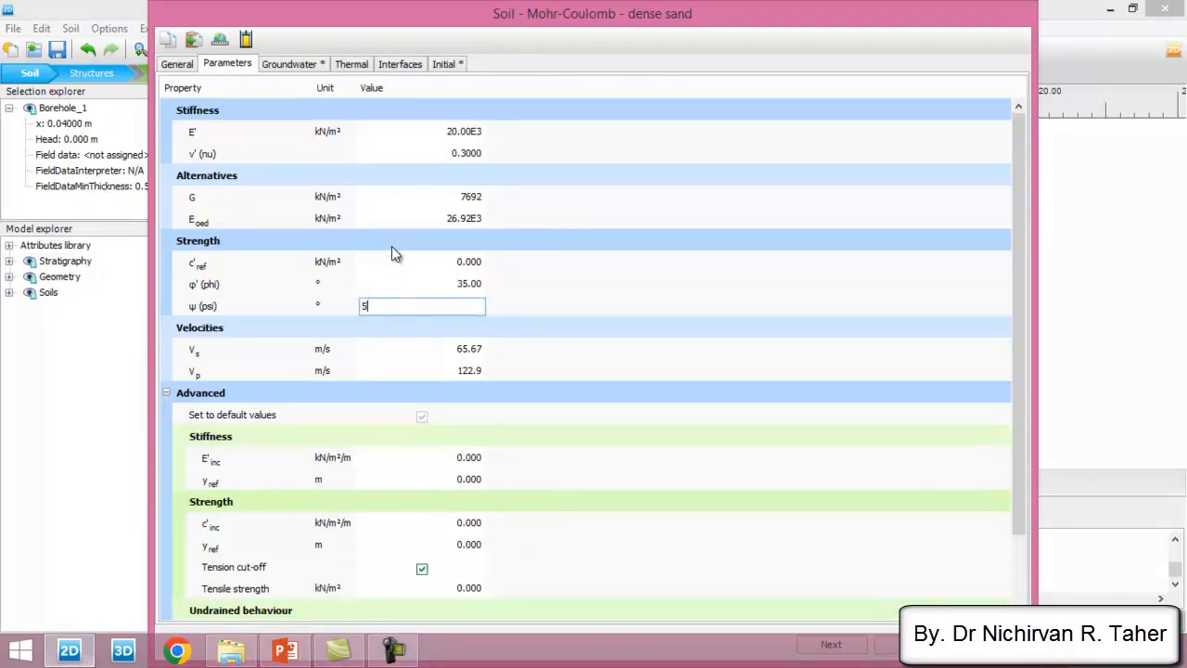
key("Tab")
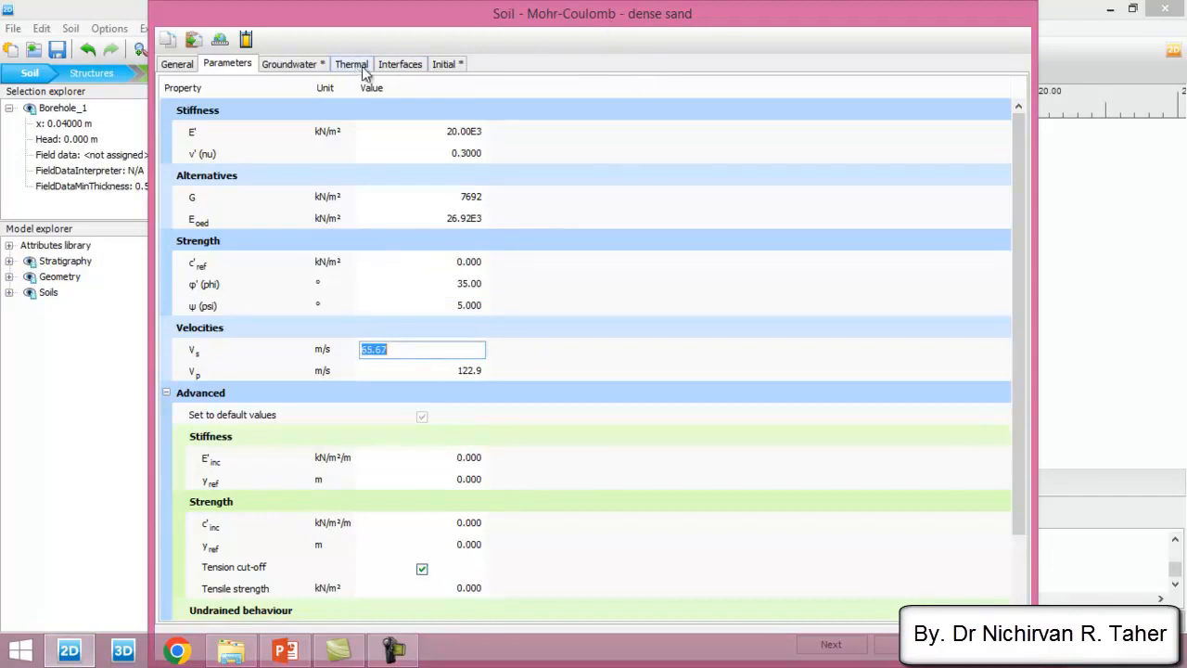
double_click(620, 18)
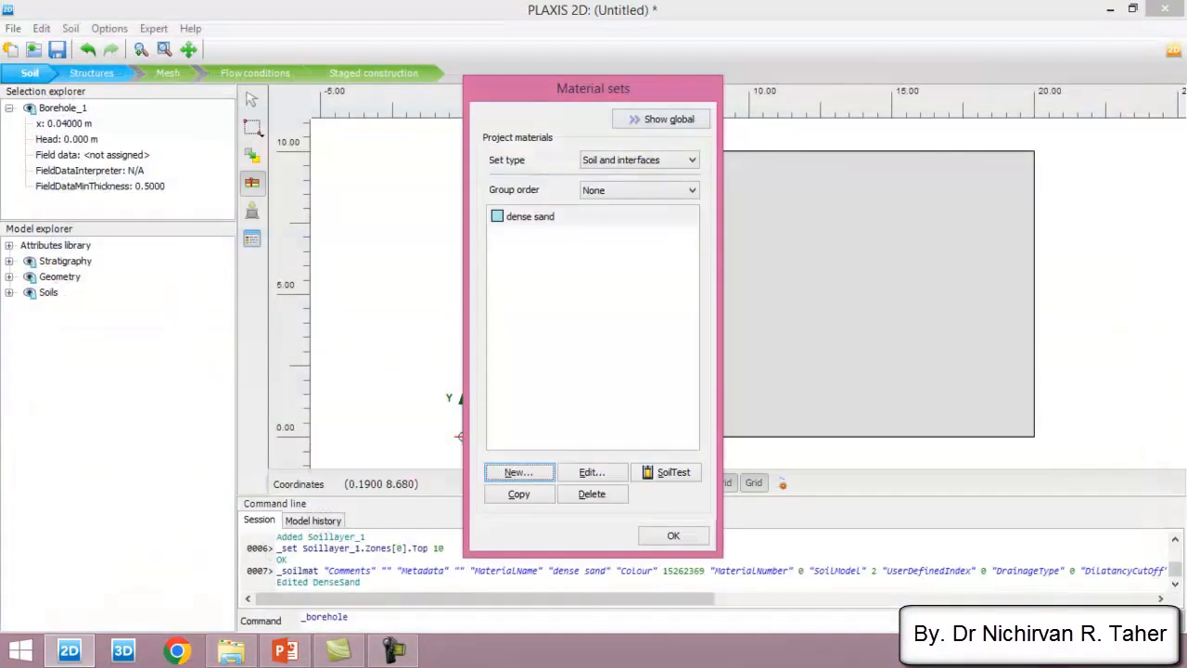
- Change the dense sand material's colour to orange, RGB 238, 175, 104, and save the material
left_click_drag(534, 87, 834, 136)
left_click(832, 267)
left_click(892, 523)
left_click(363, 196)
left_click(967, 256)
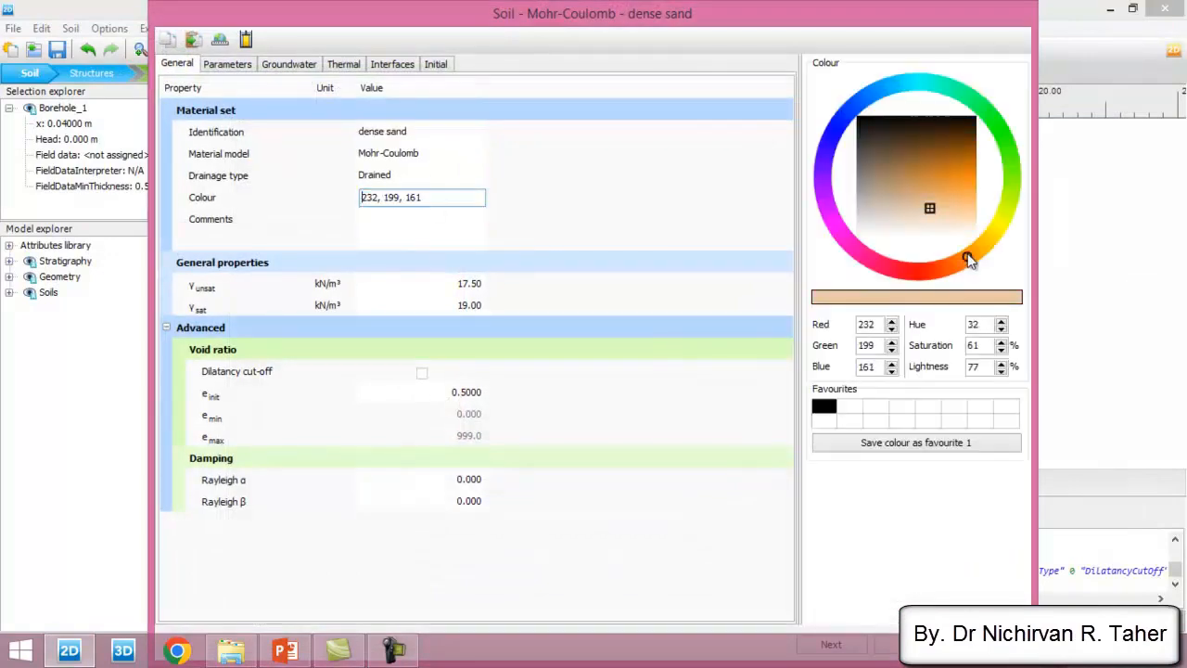
left_click(952, 196)
double_click(784, 19)
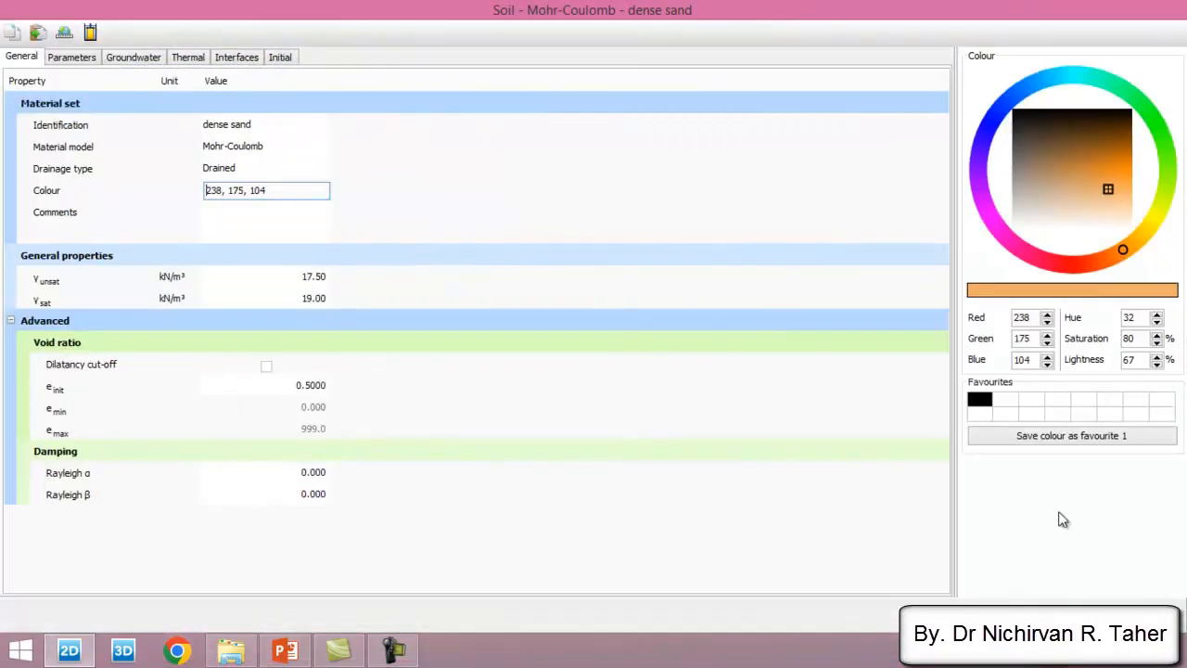
left_click(1059, 619)
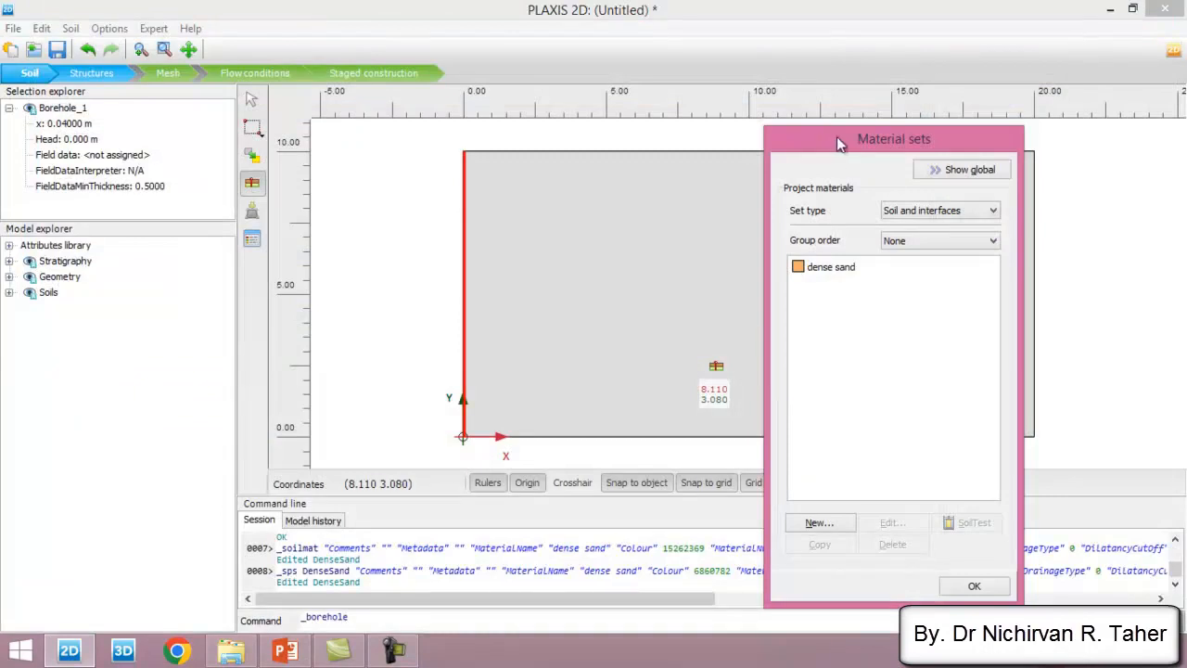
- Assign the dense sand material to the soil layer and close the material sets
left_click_drag(835, 138, 843, 105)
left_click_drag(839, 233, 565, 242)
left_click(983, 552)
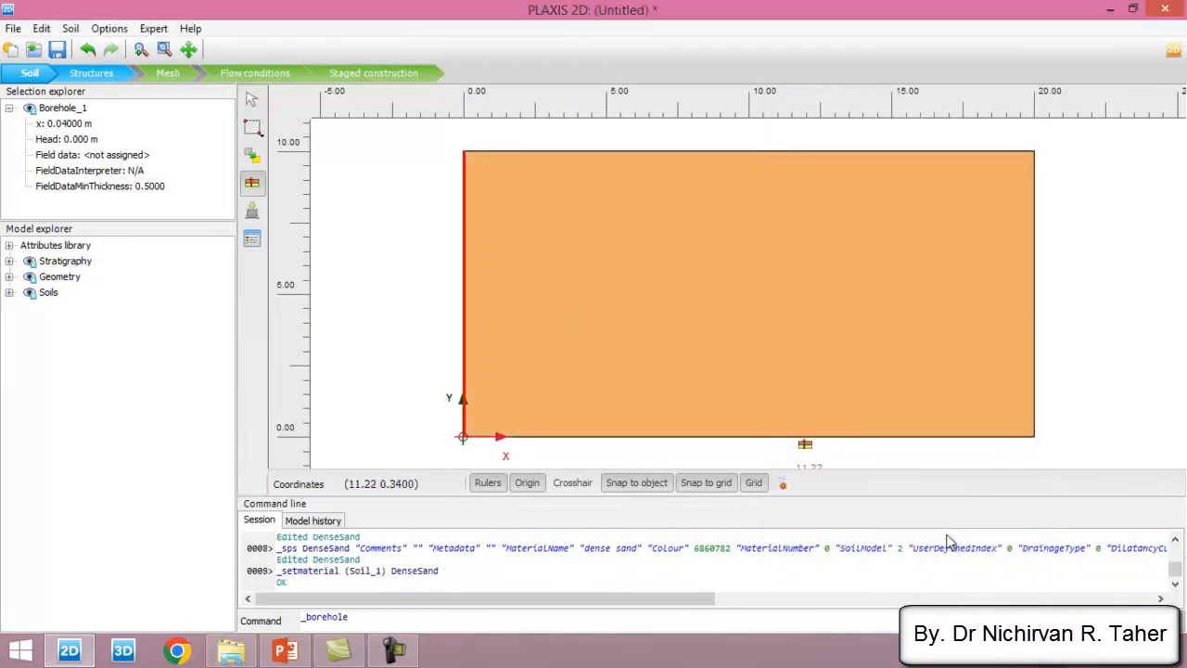
scroll(391, 243, "down", 1)
key("Escape")
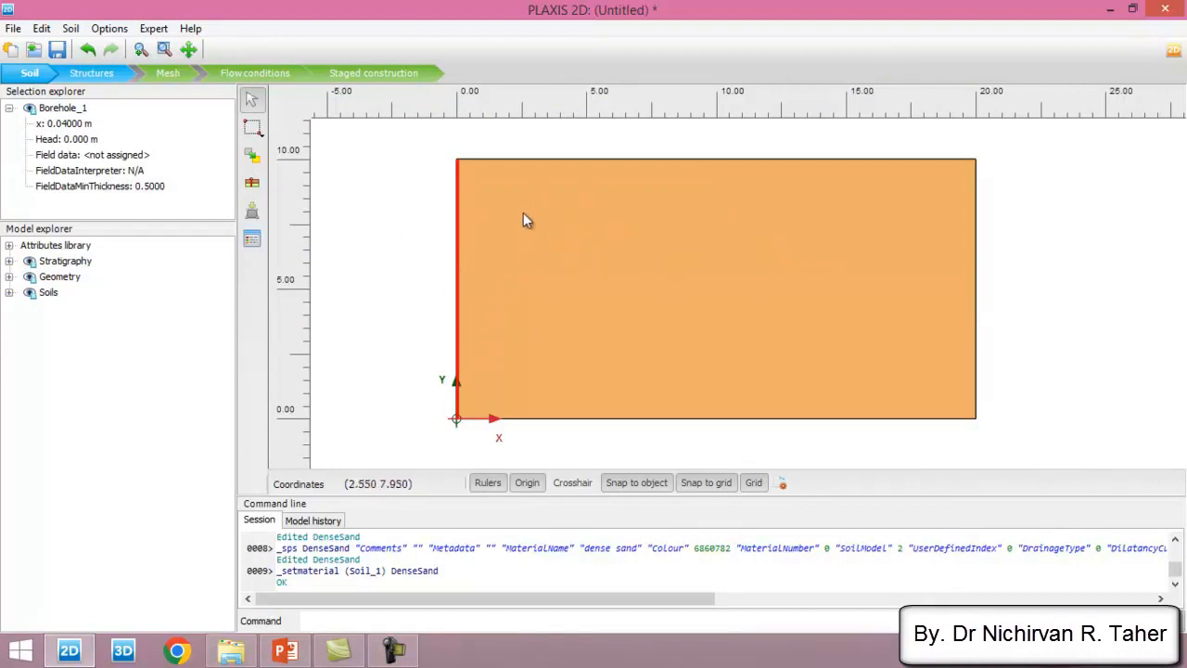
- Enter Structures mode and consult the Strip footing Material slide in PowerPoint before returning to PLAXIS 2D
left_click(98, 74)
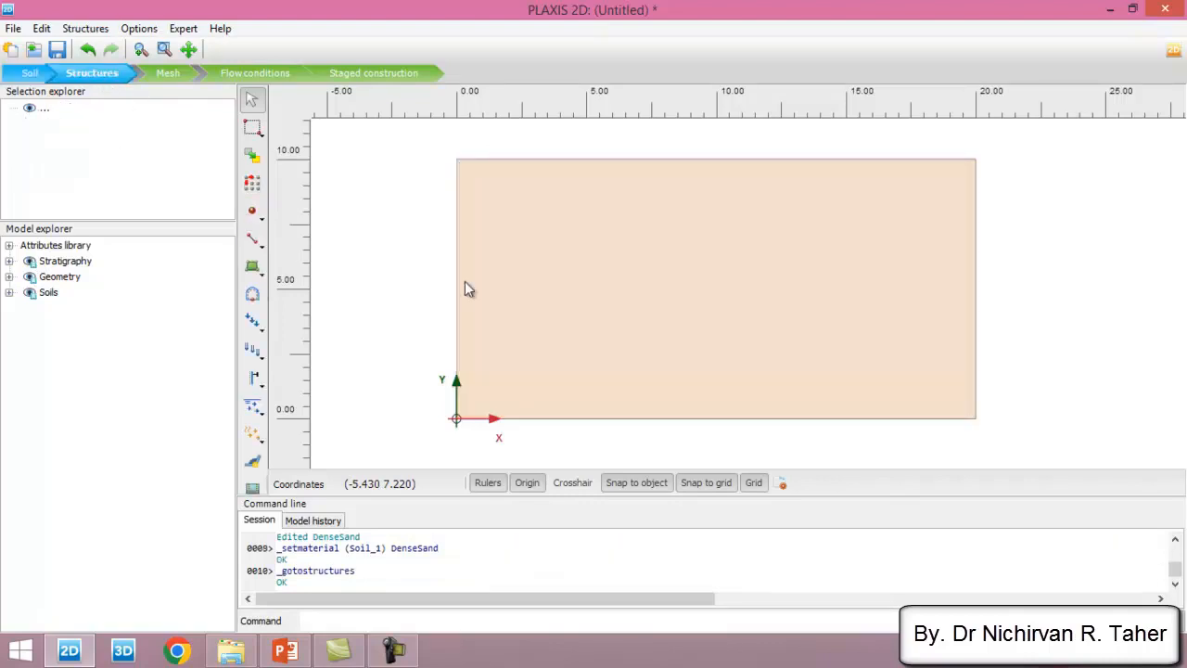
left_click(285, 649)
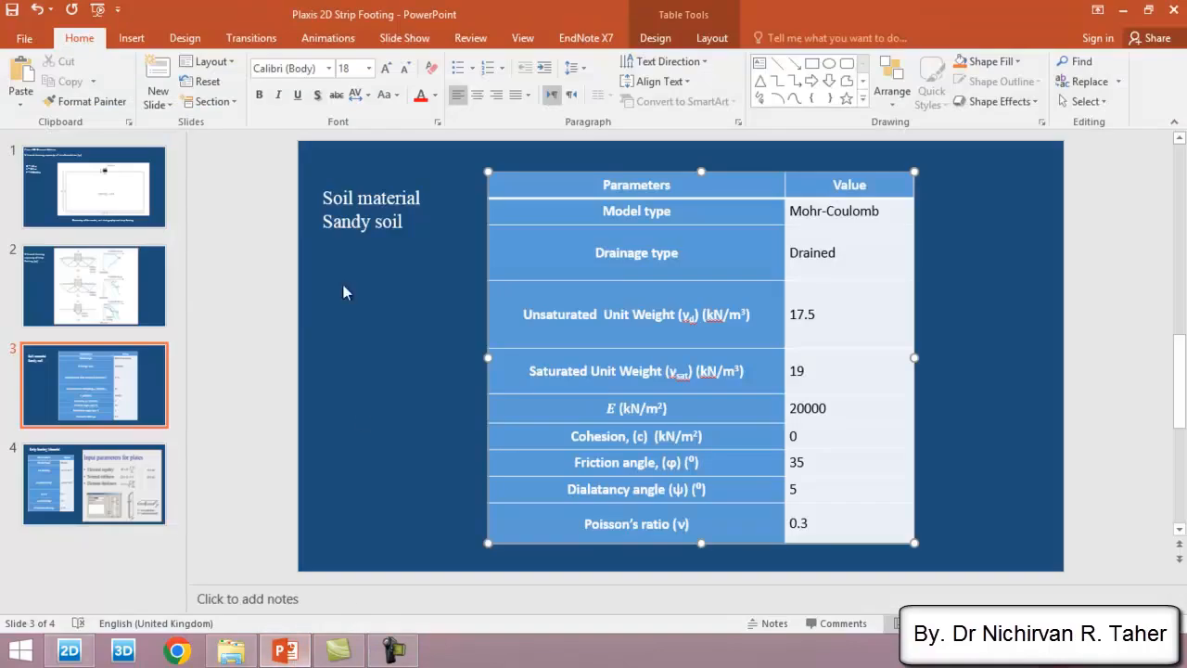
left_click(115, 485)
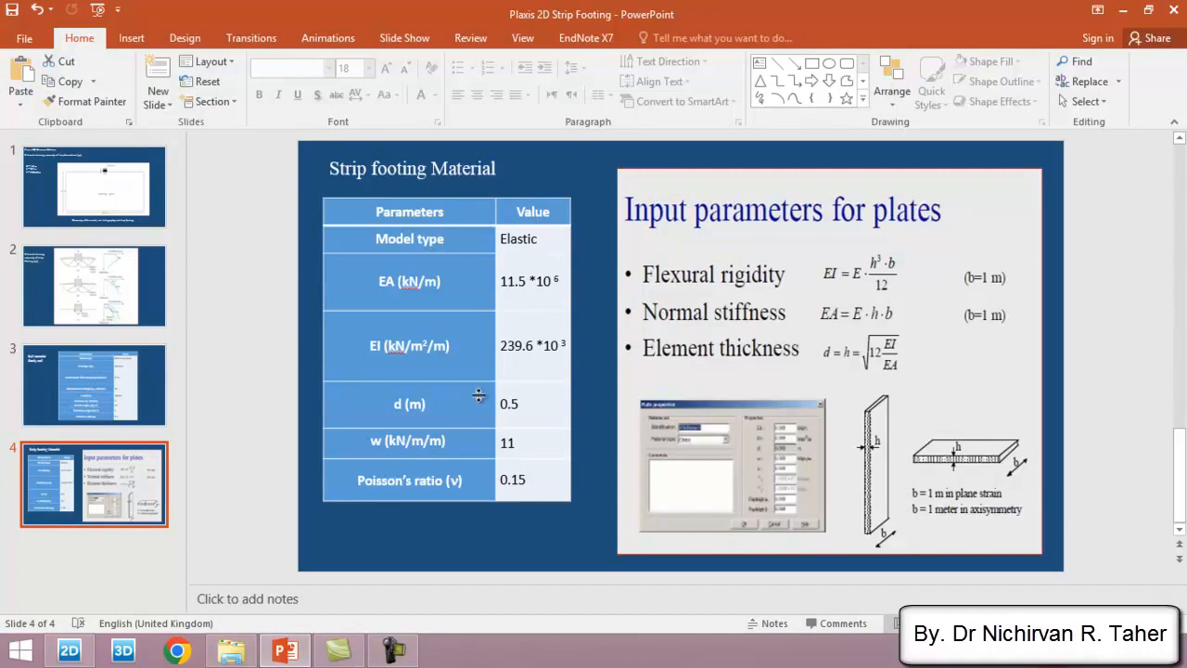
left_click(70, 650)
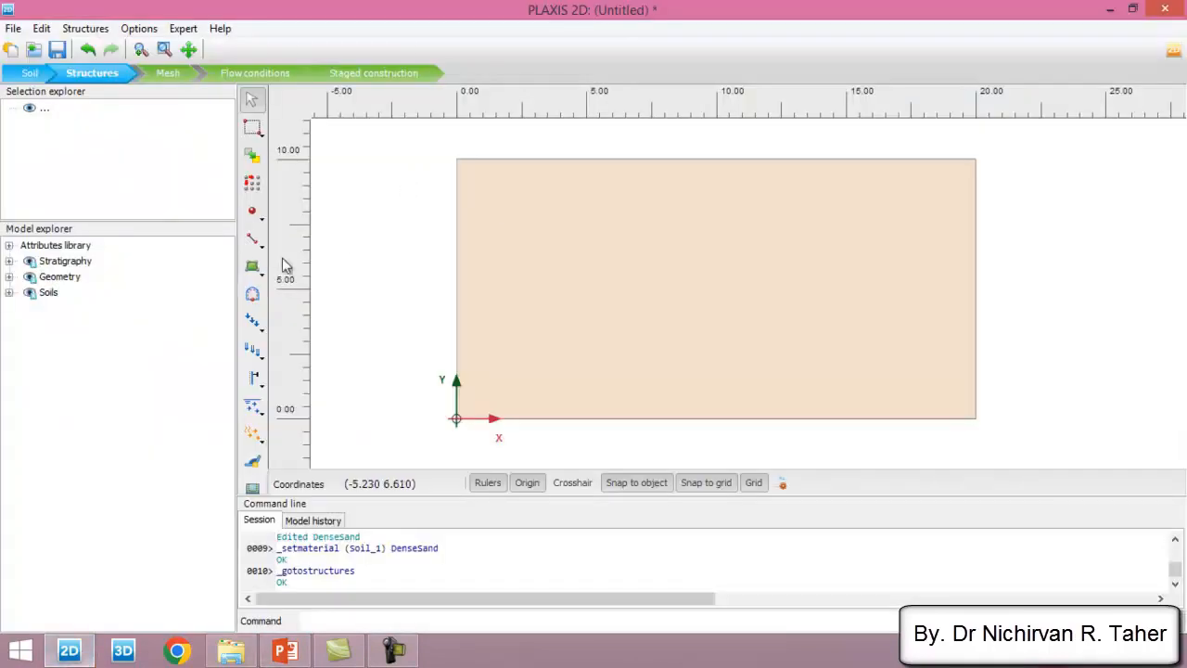
- Set the snapping grid spacing to 0.5 m with 1 snap interval for placing the plate
left_click(254, 243)
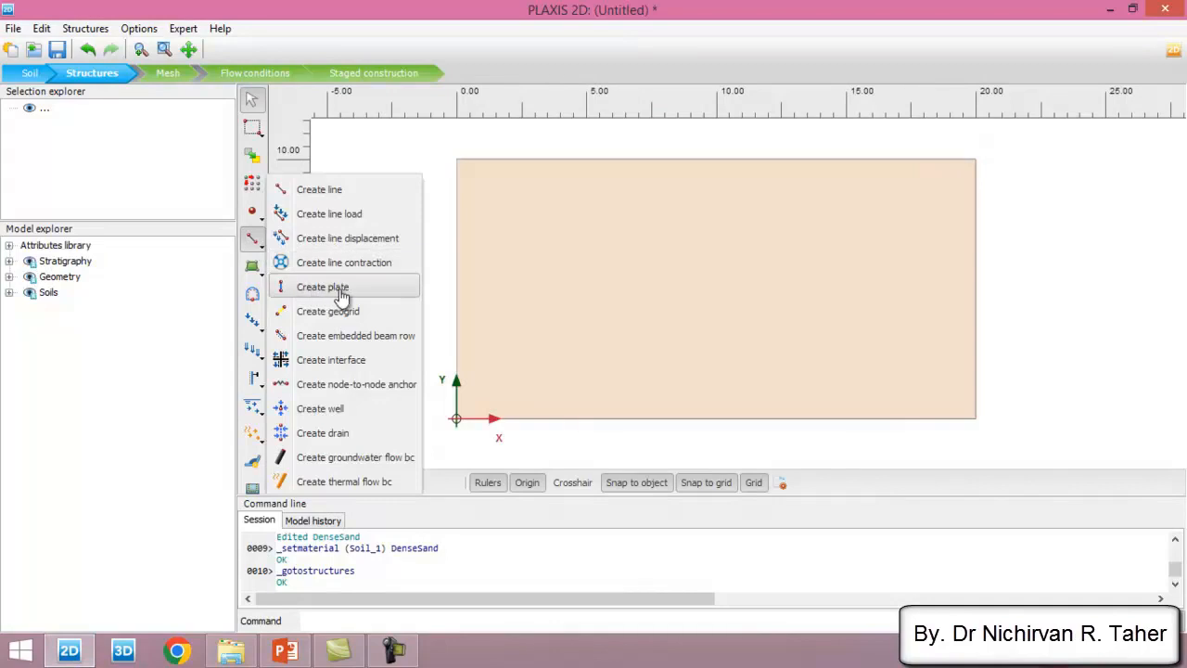
left_click(323, 287)
scroll(723, 166, "up", 5)
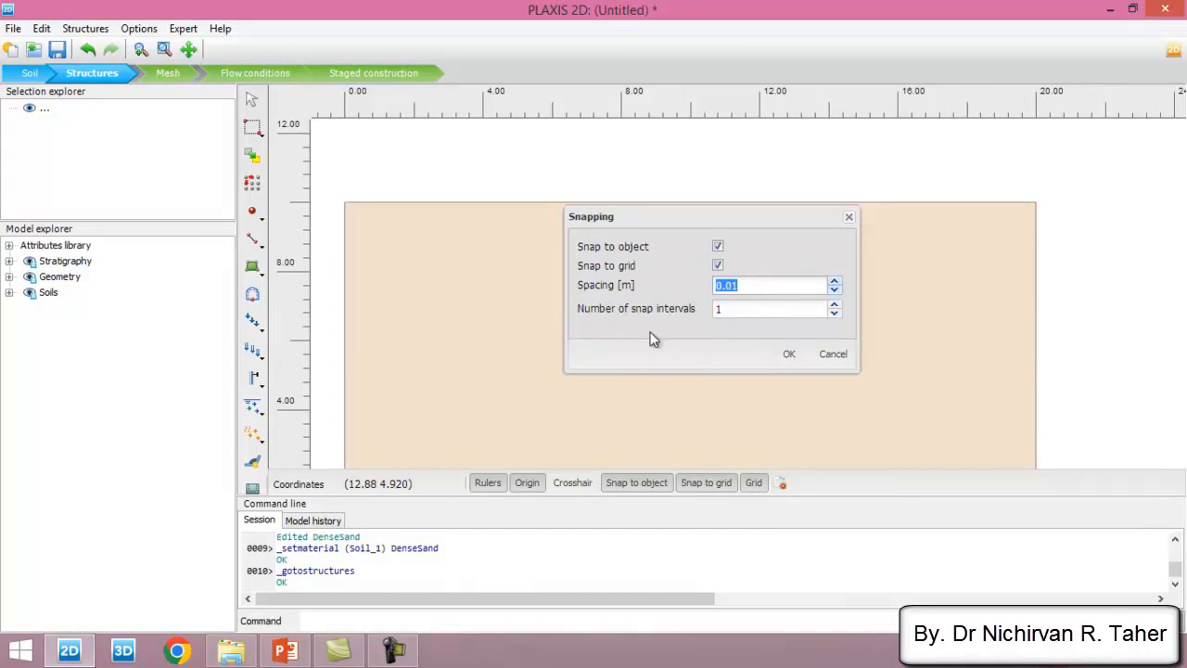
type("0.5")
left_click(763, 310)
left_click(789, 355)
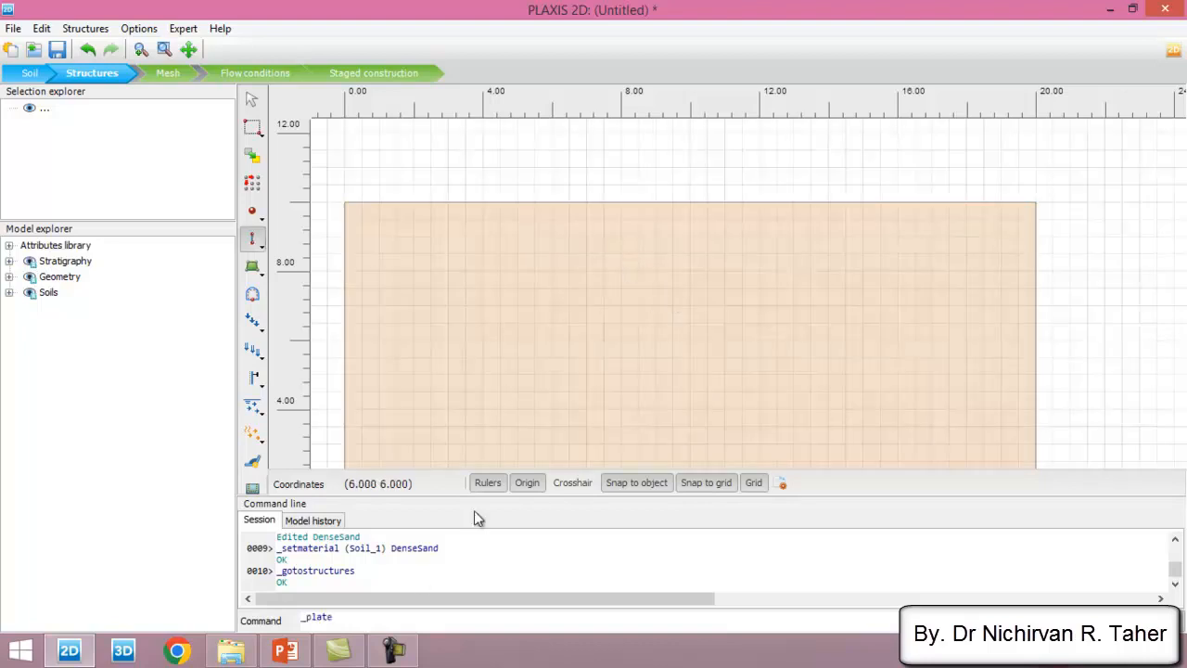
- Create a horizontal plate on the ground surface from (9.5, 10) to (10.5, 10) as the strip footing
left_click(255, 241)
left_click(313, 284)
scroll(691, 198, "up", 1)
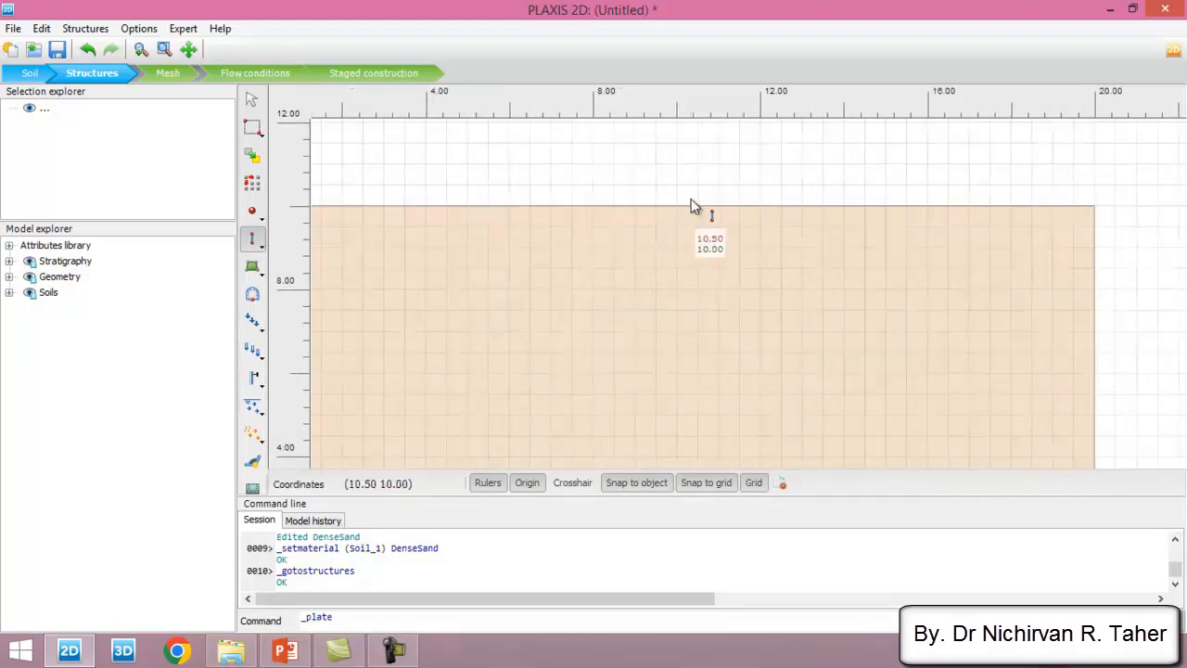
scroll(688, 199, "up", 2)
scroll(653, 213, "up", 1)
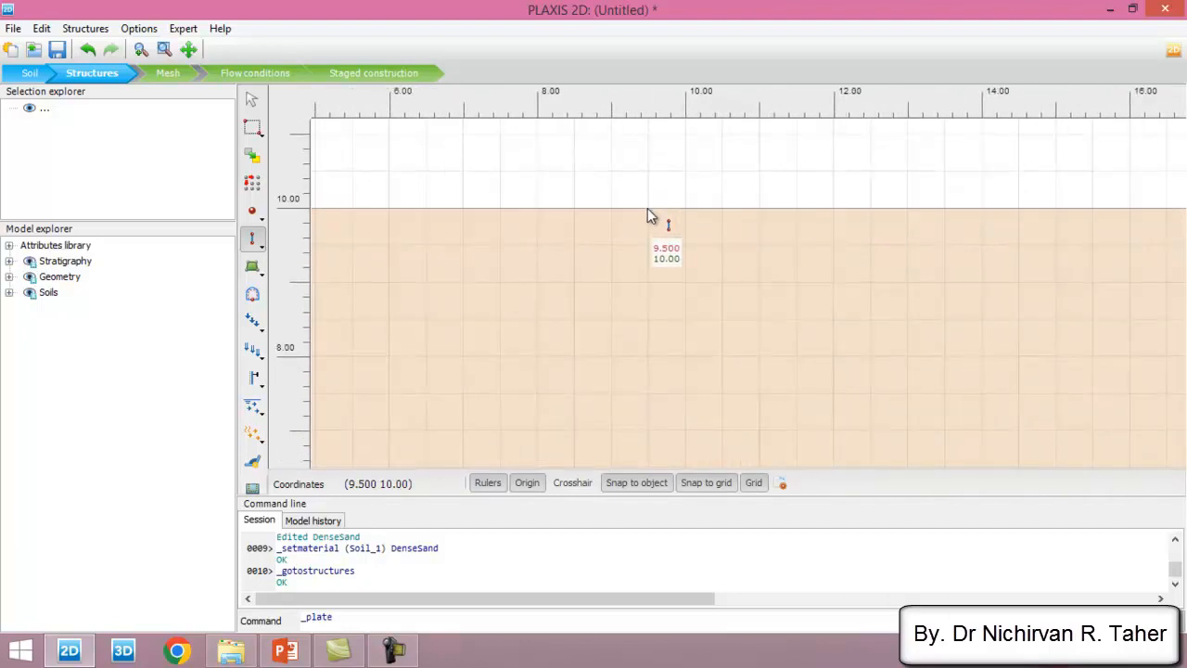
left_click(648, 210)
left_click(723, 208)
right_click(778, 163)
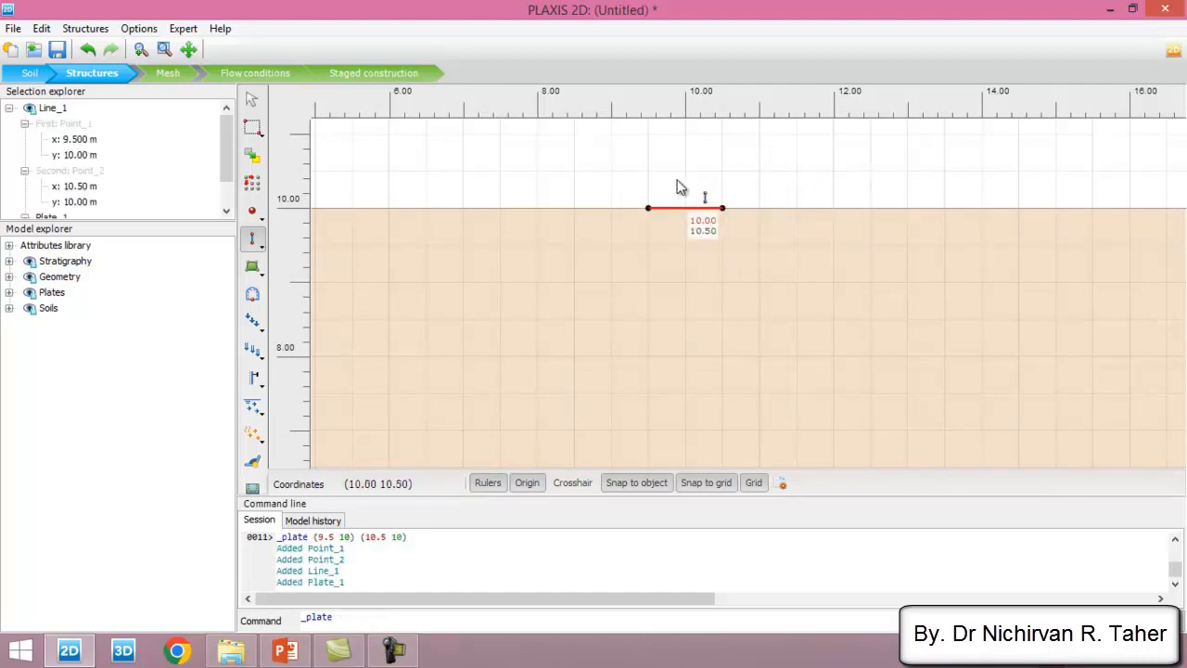
key("Escape")
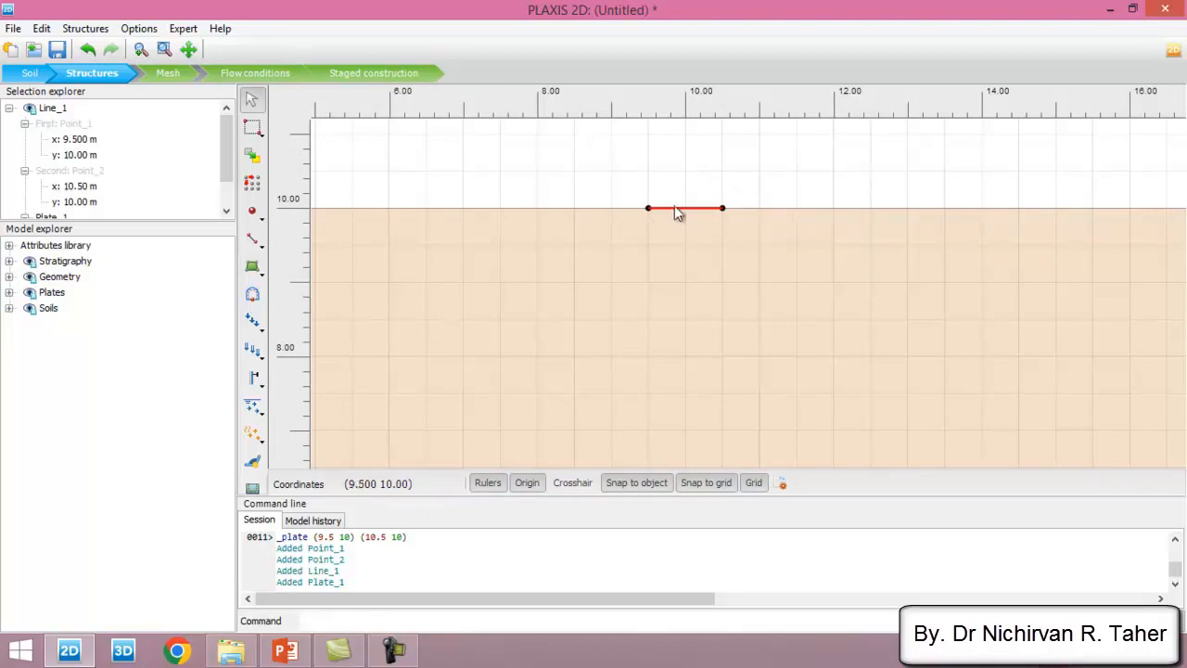
- Create a new material set of type Plates and name it Strip foundation
left_click(252, 488)
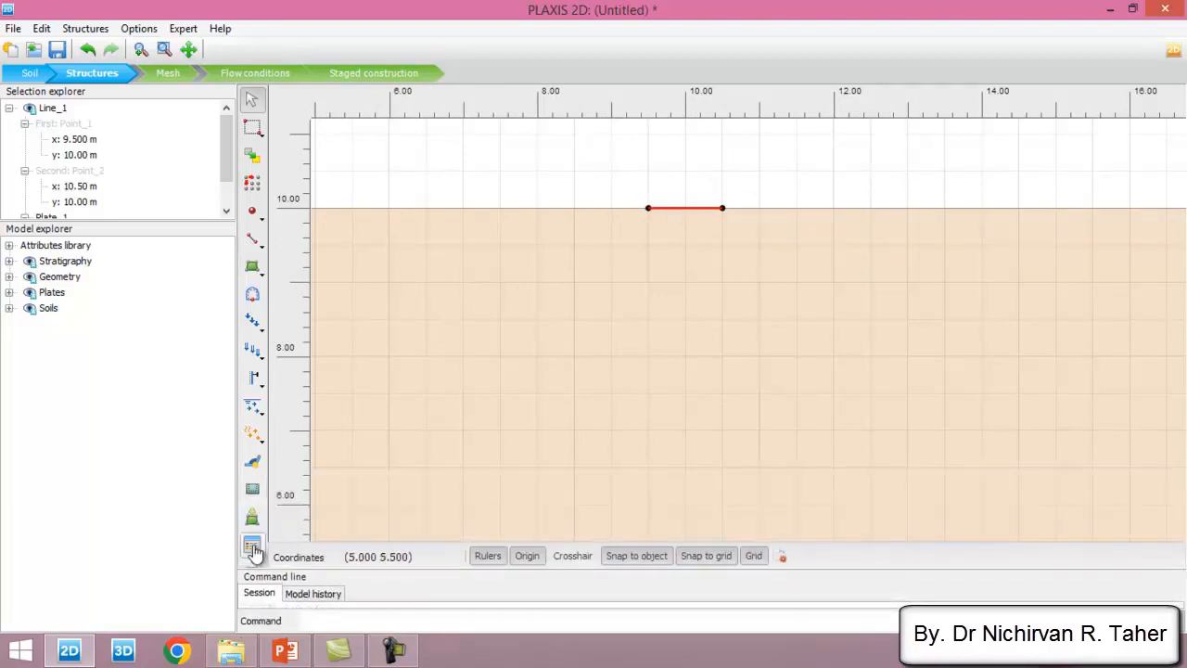
left_click(252, 547)
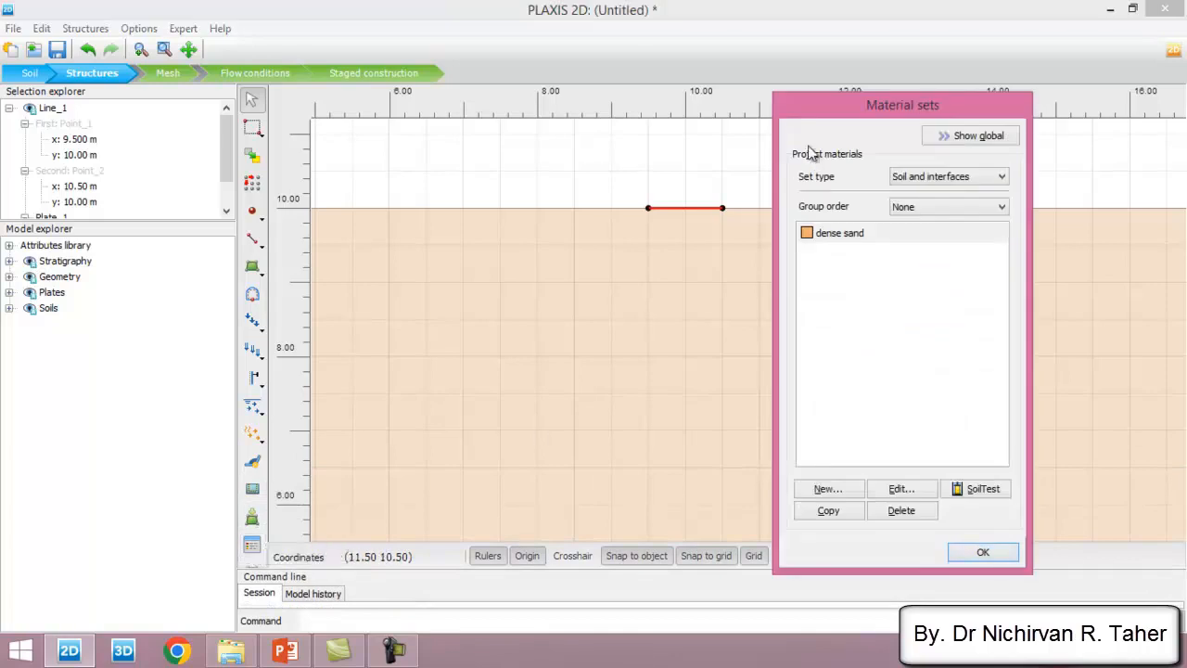
left_click_drag(844, 122, 481, 96)
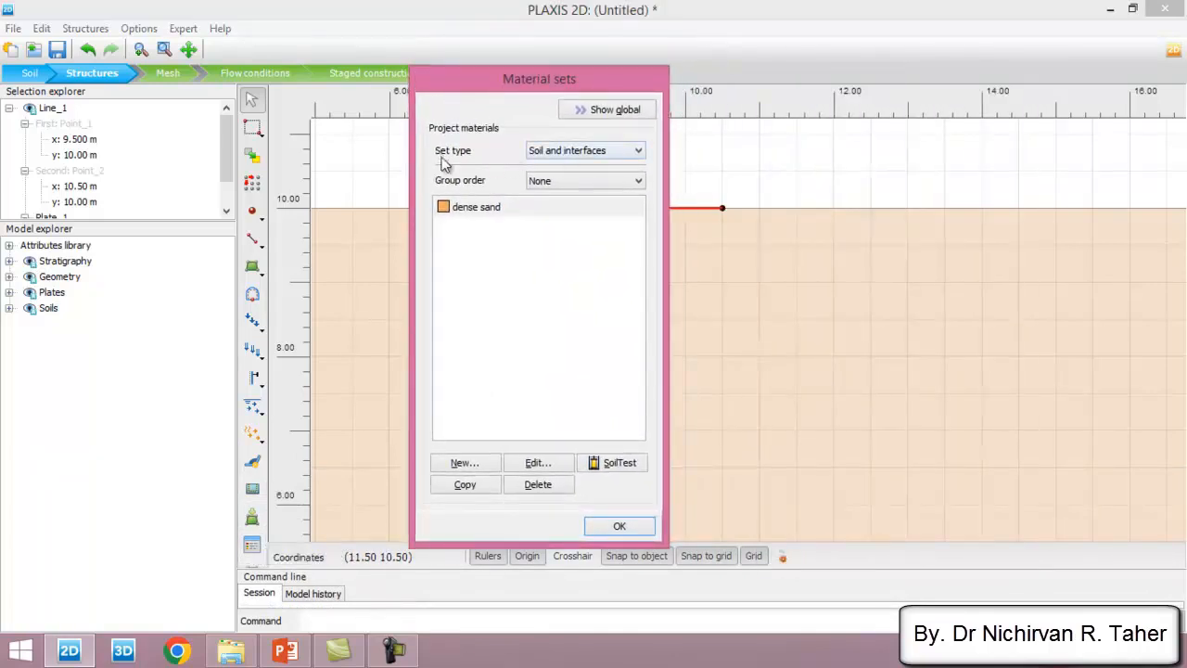
left_click(572, 155)
left_click(566, 172)
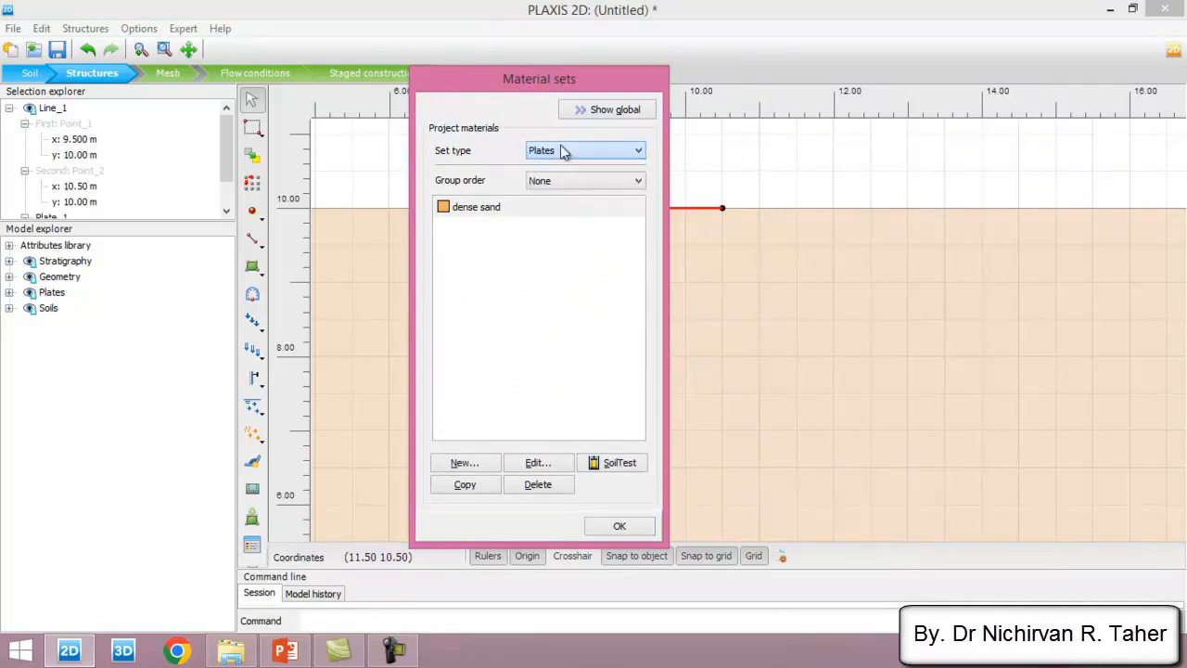
left_click(467, 463)
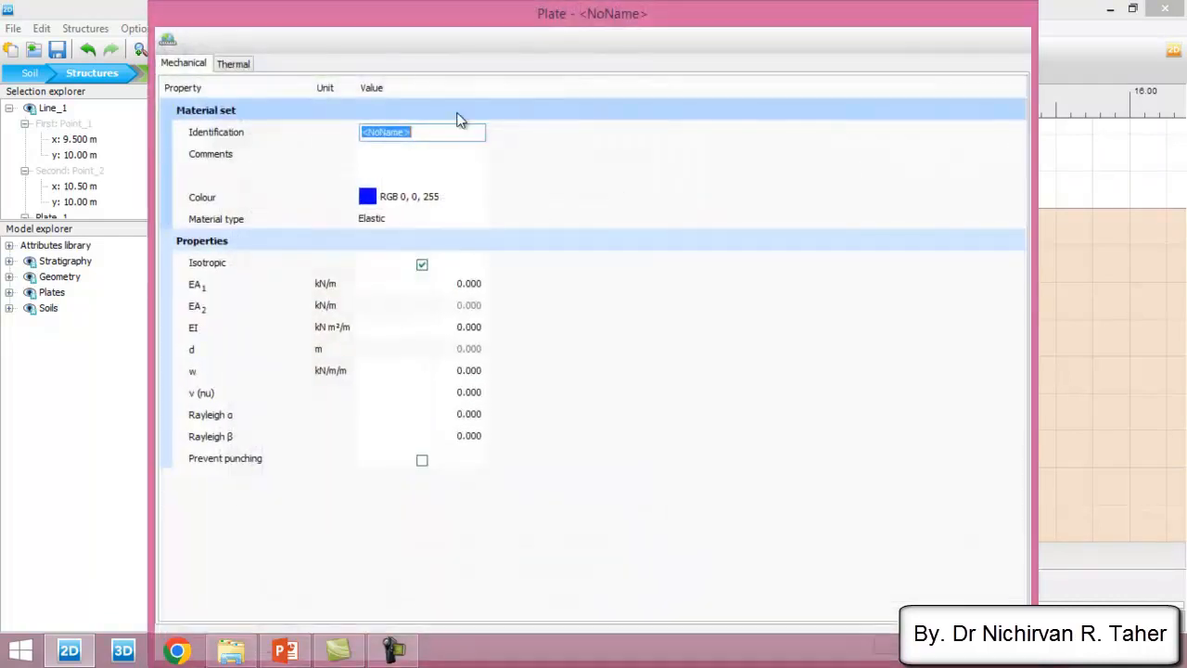
type("Strip foundatio")
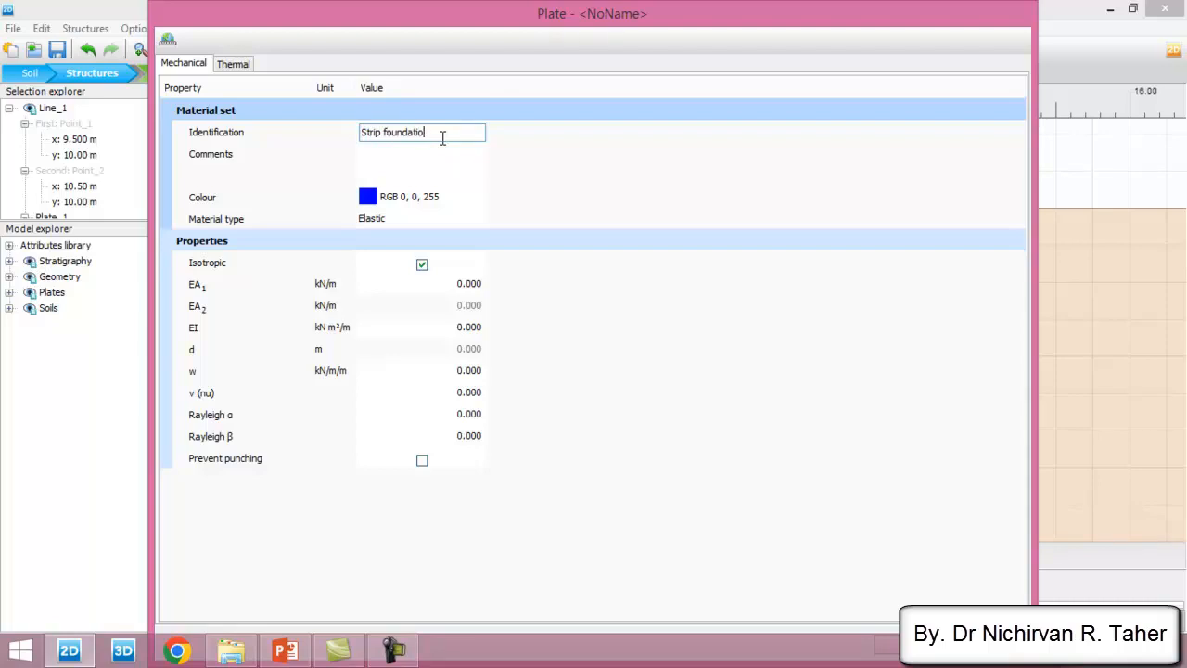
- Set the plate's normal stiffness EA1 to 11.5e6 kN/m, following the strip footing table in PowerPoint
left_click(439, 284)
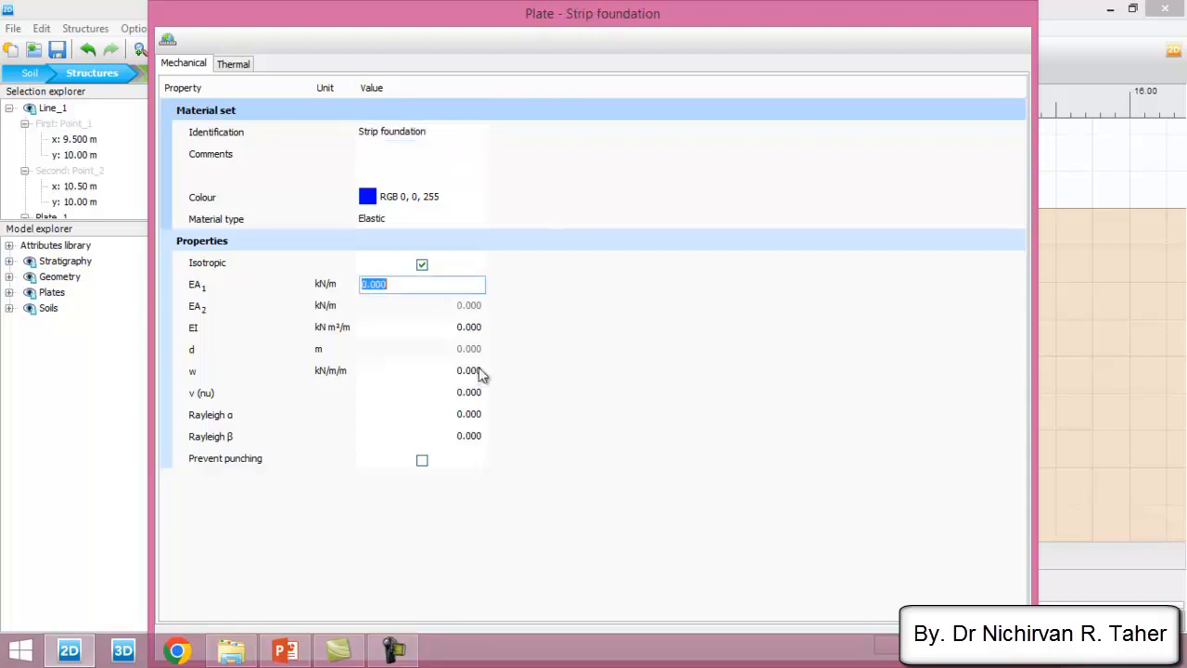
left_click(286, 649)
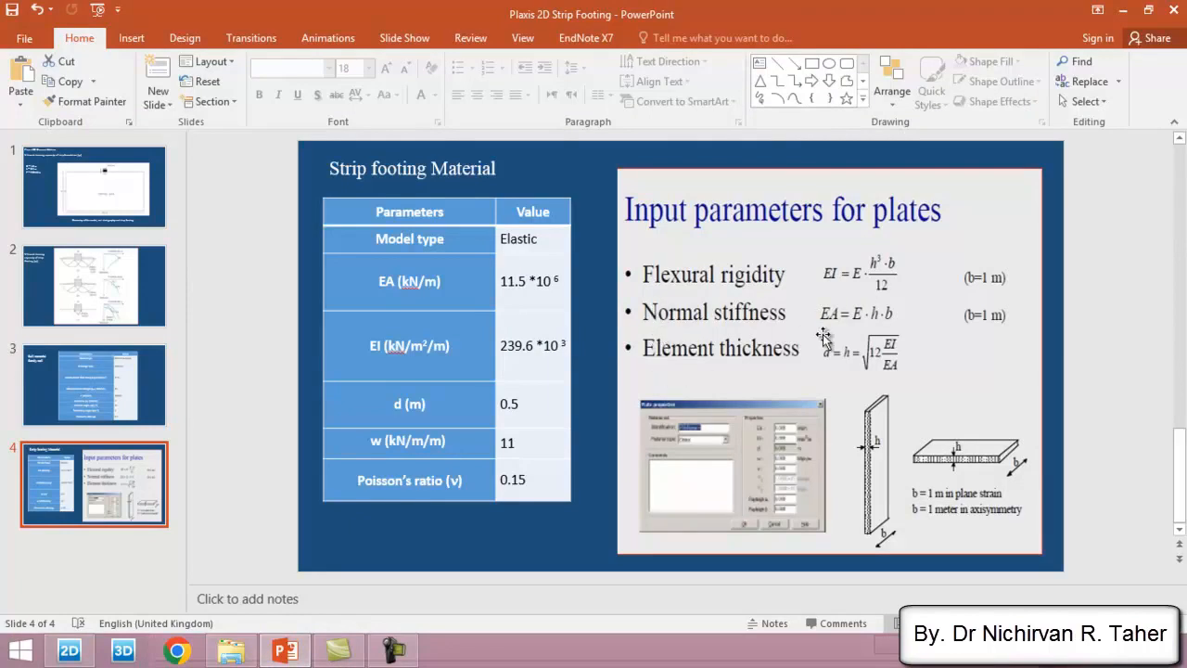
left_click(452, 287)
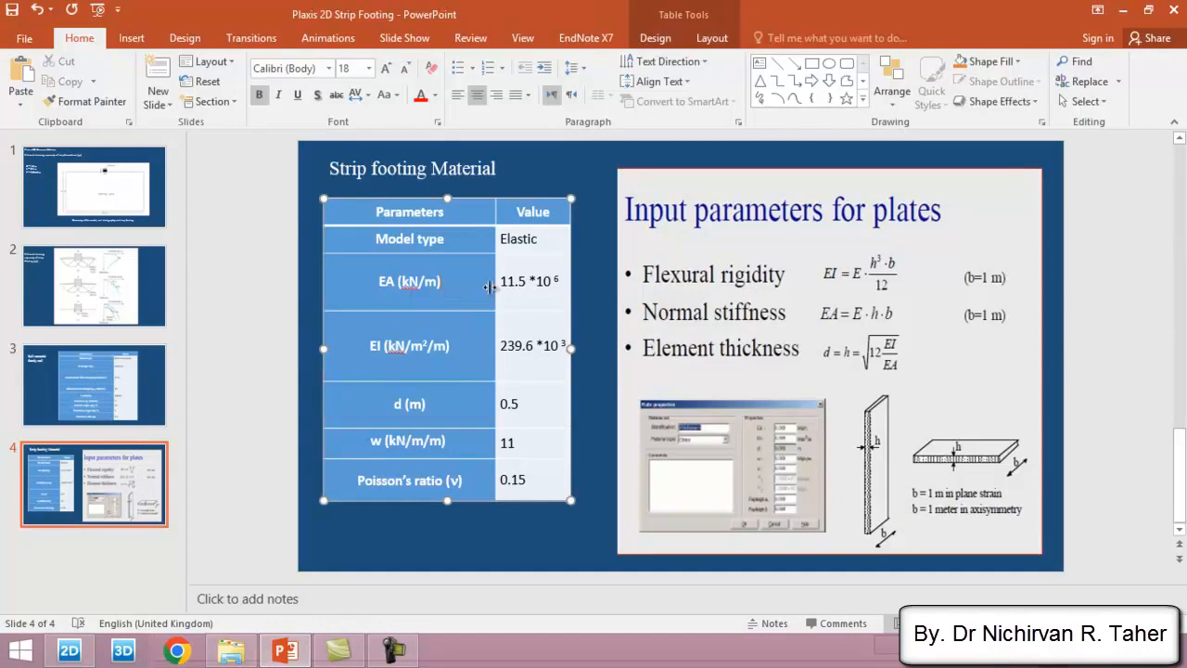
left_click_drag(568, 281, 501, 282)
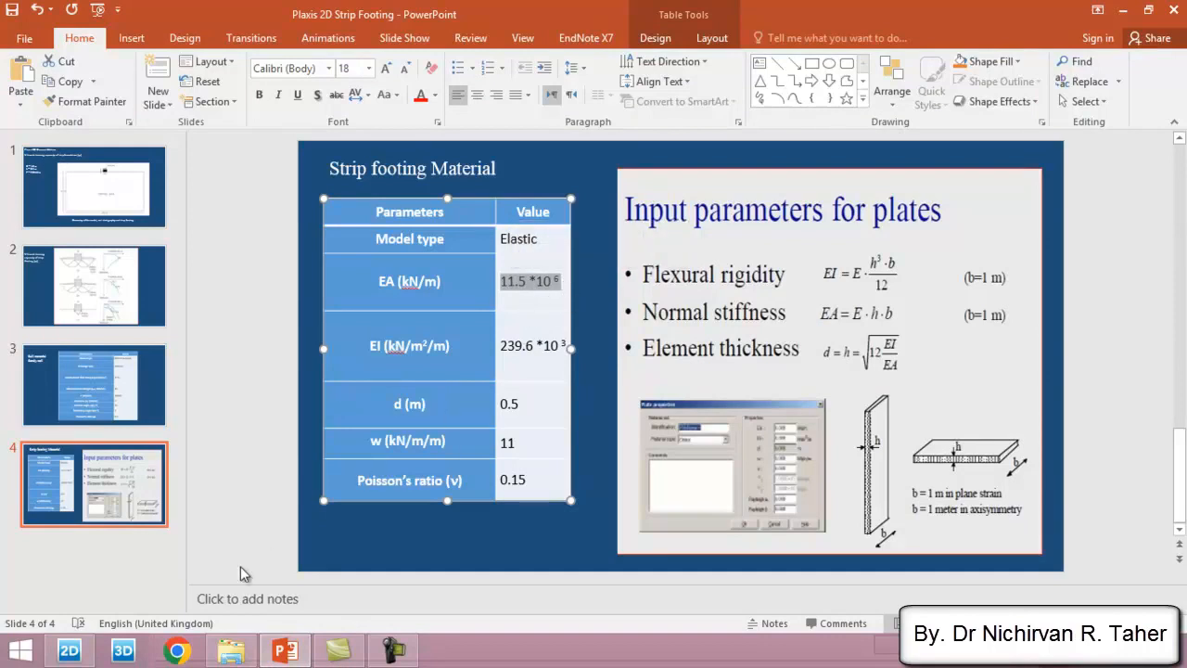
left_click(68, 650)
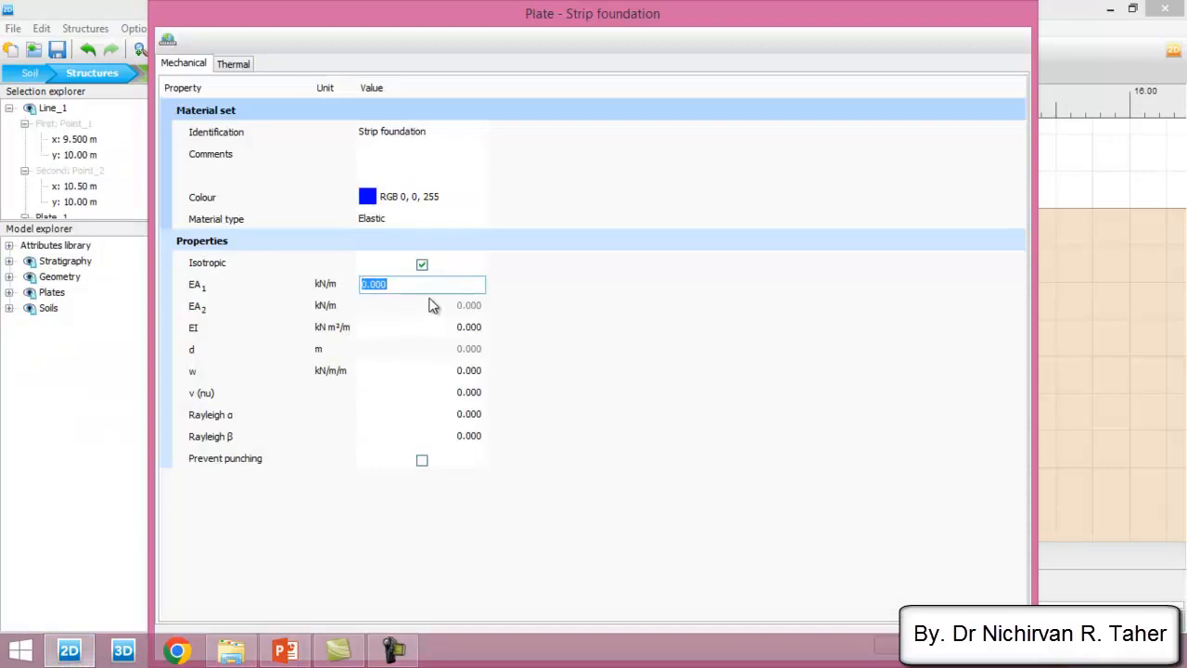
type("11.5e6")
key("Tab")
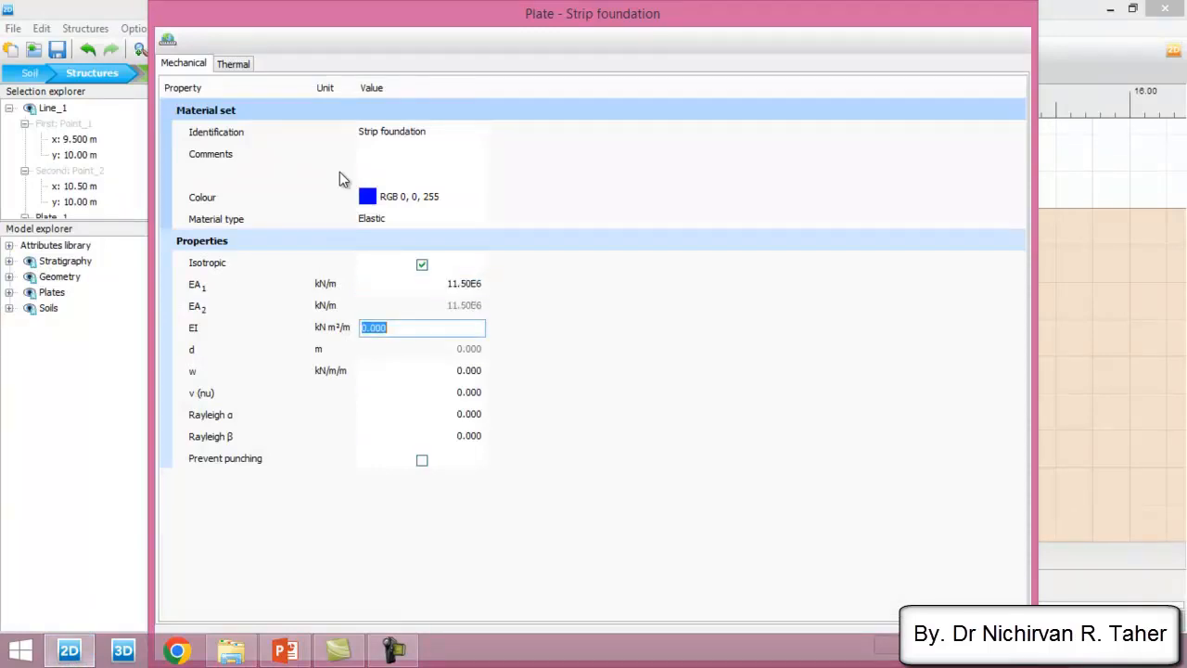
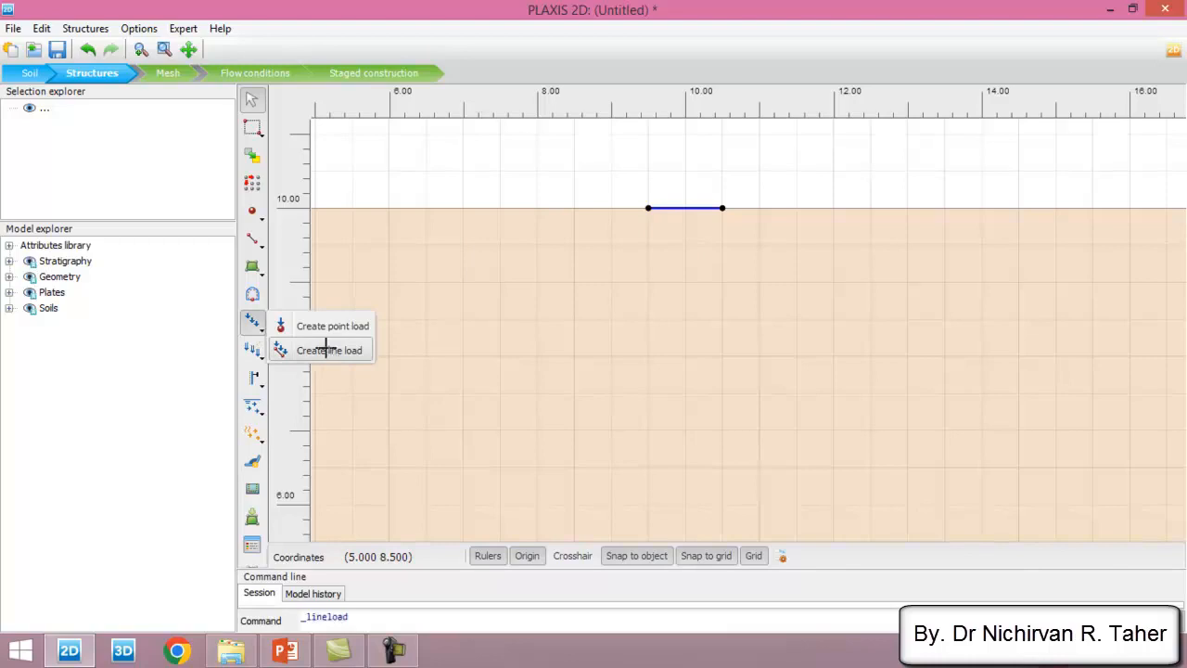
- Check the design load in the PowerPoint slide and create a line load on the footing plate from (9.5, 10) to (10.5, 10)
left_click(285, 649)
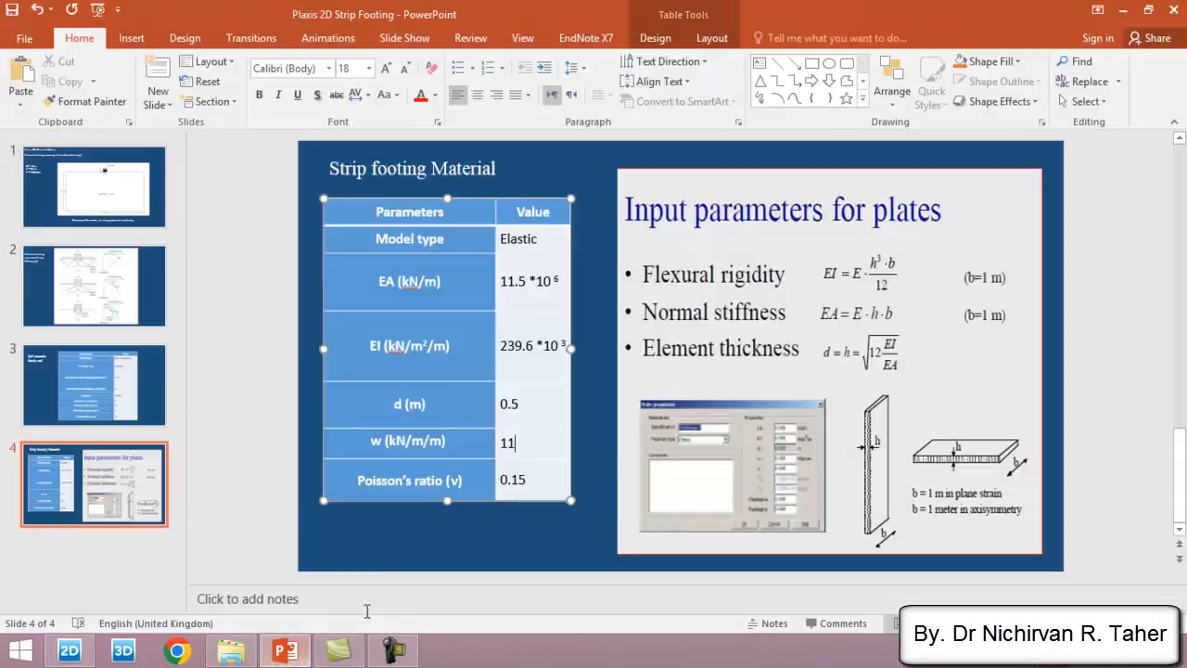
left_click(97, 190)
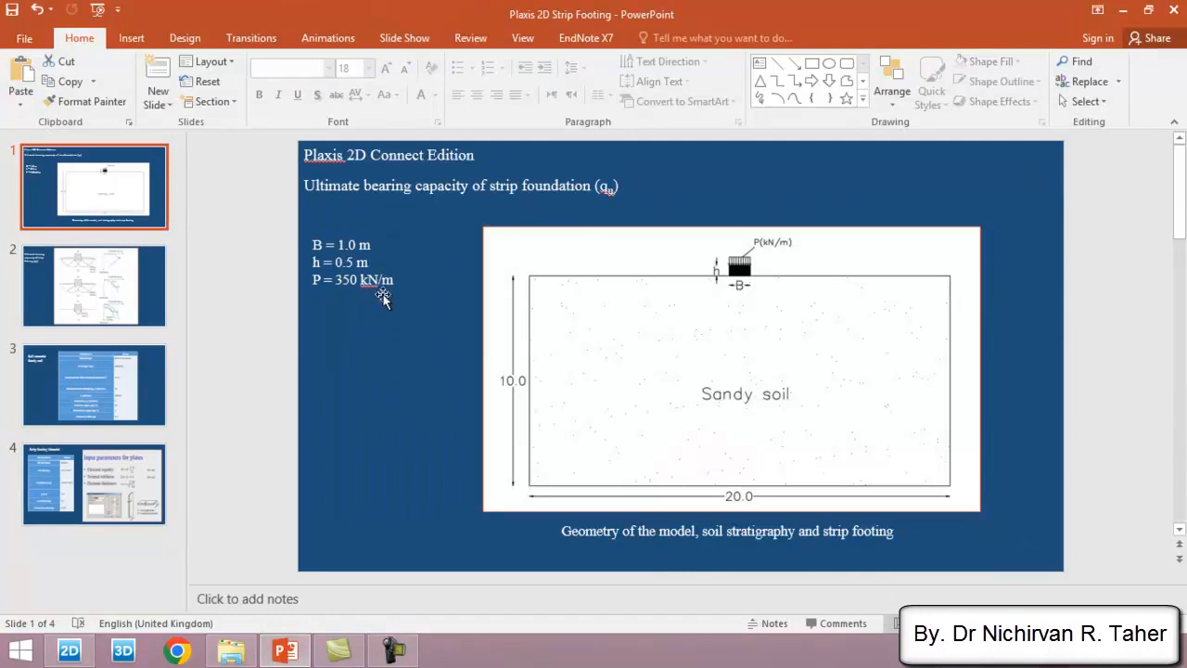
left_click(69, 650)
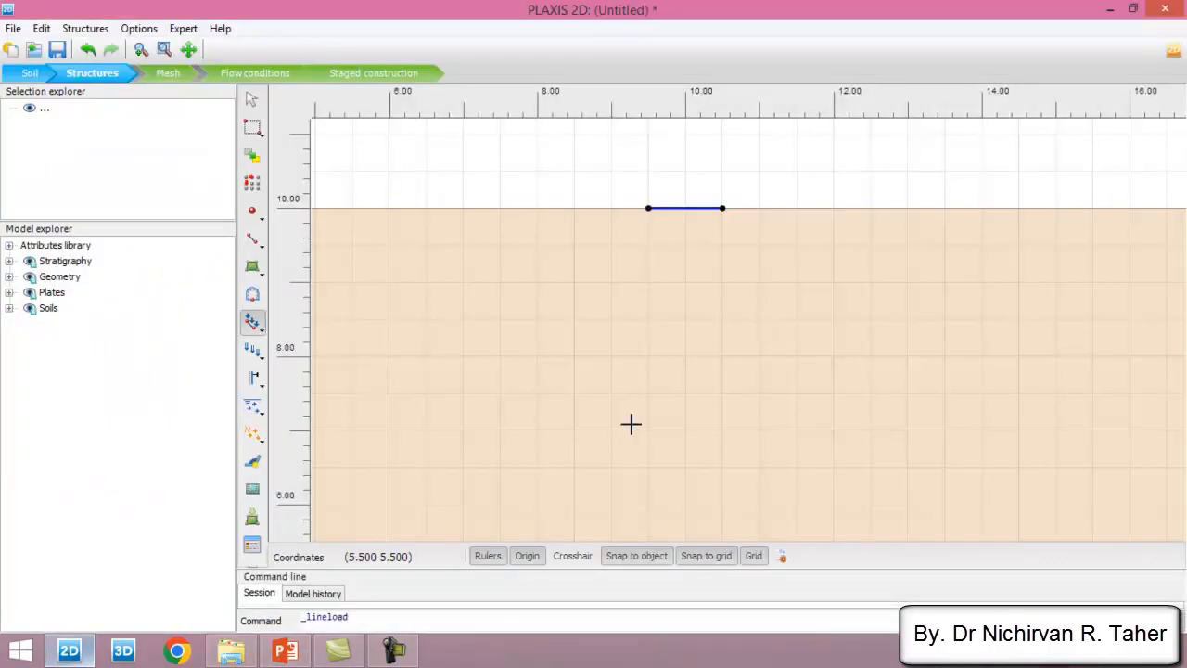
left_click(647, 208)
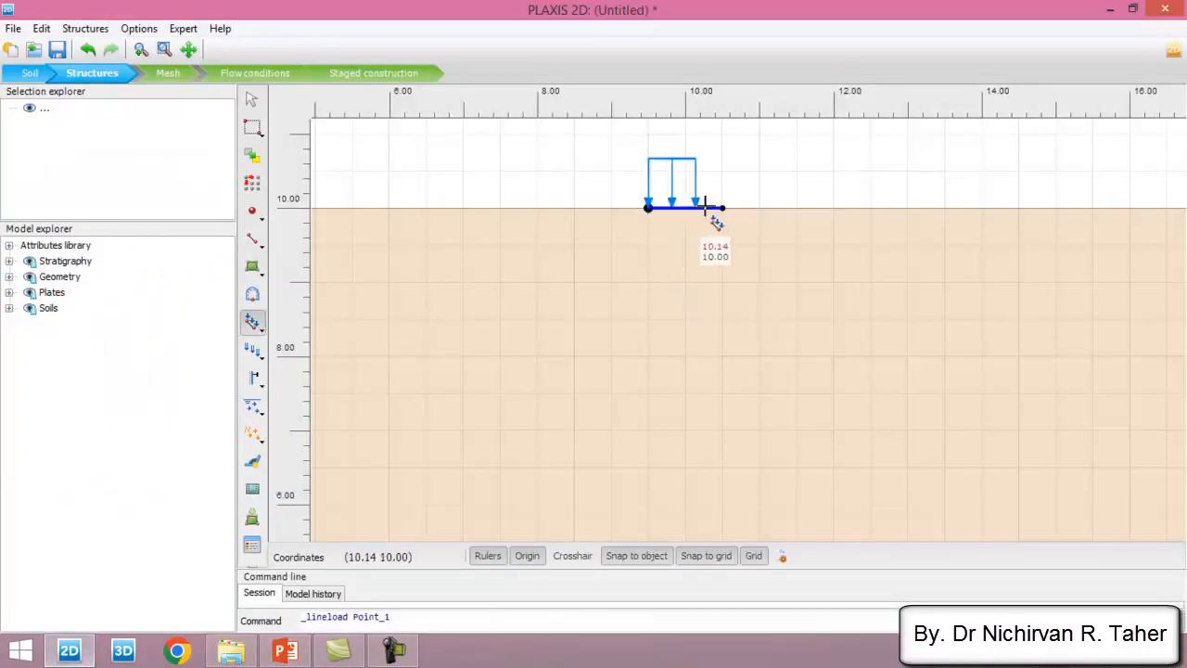
left_click(722, 207)
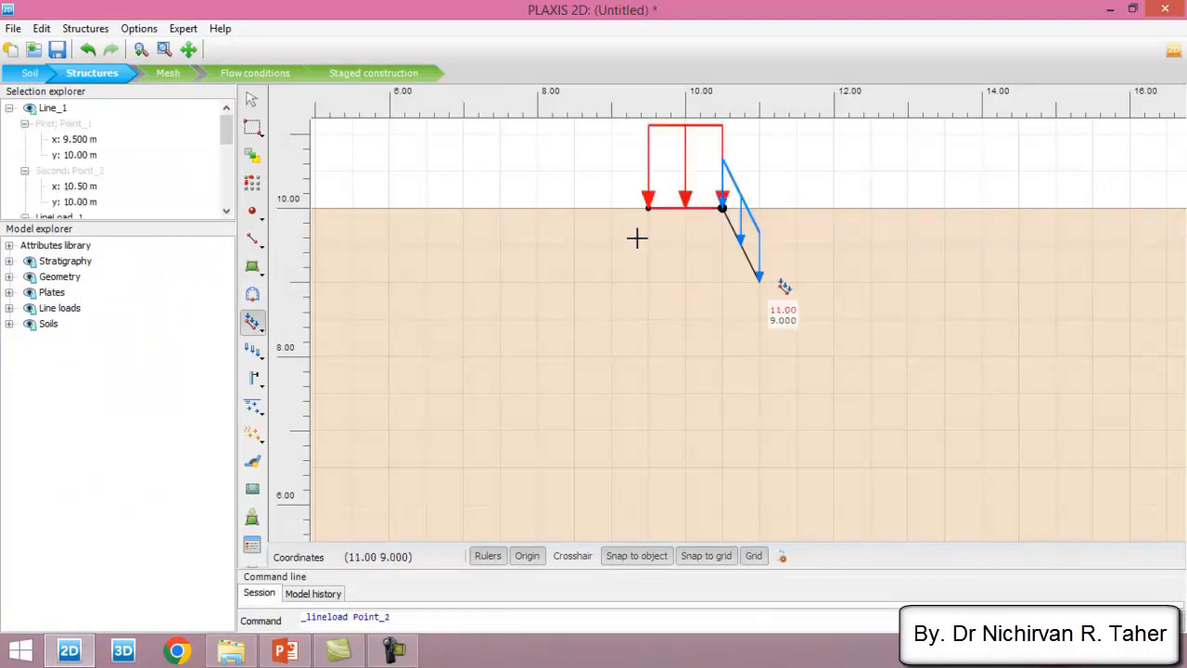
right_click(534, 194)
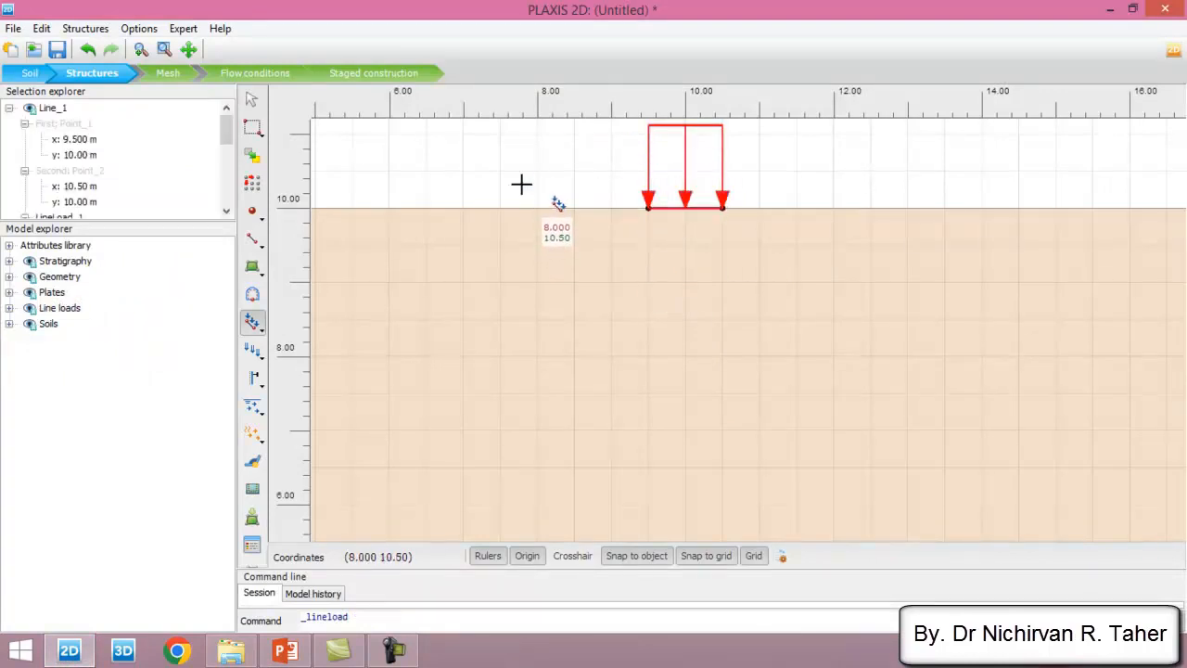
- Set the line load's vertical component qy,start,ref to -350 kN/m/m and proceed to the Mesh stage
left_click(9, 308)
left_click(24, 323)
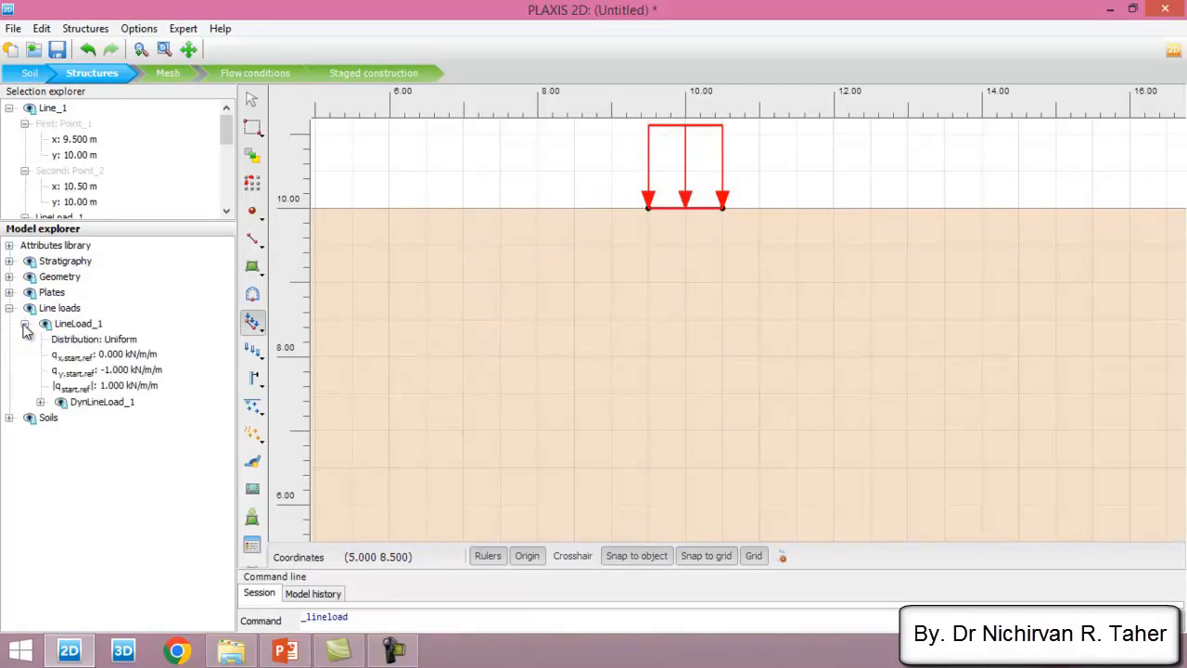
left_click(145, 374)
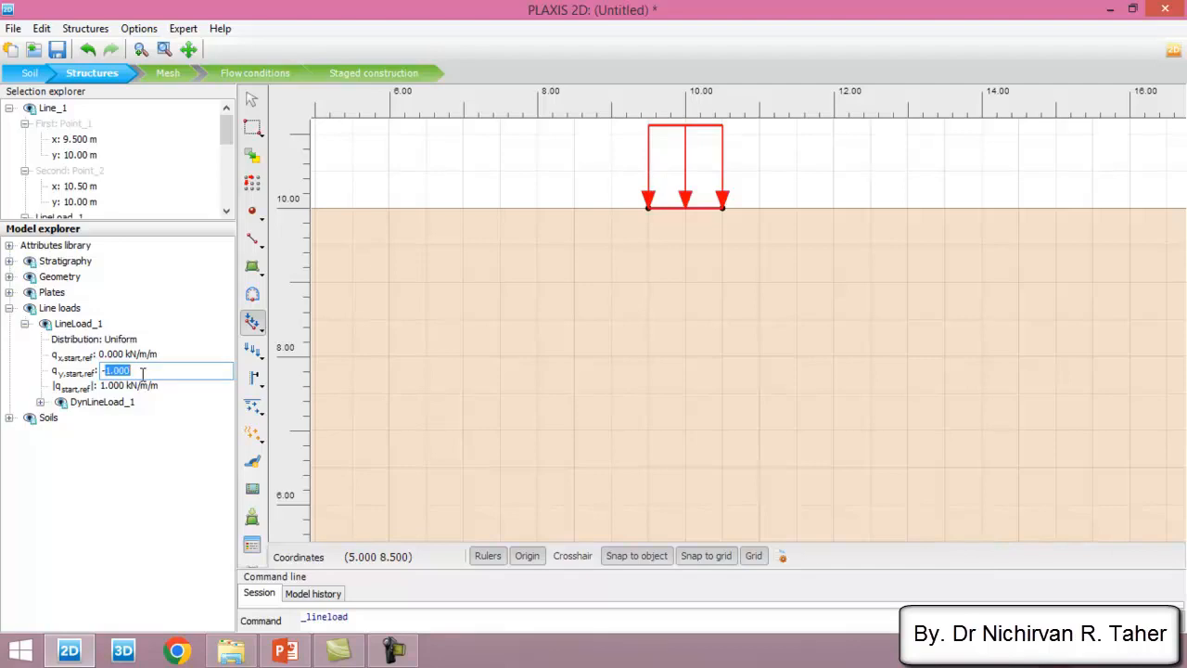
type("-350")
left_click(146, 383)
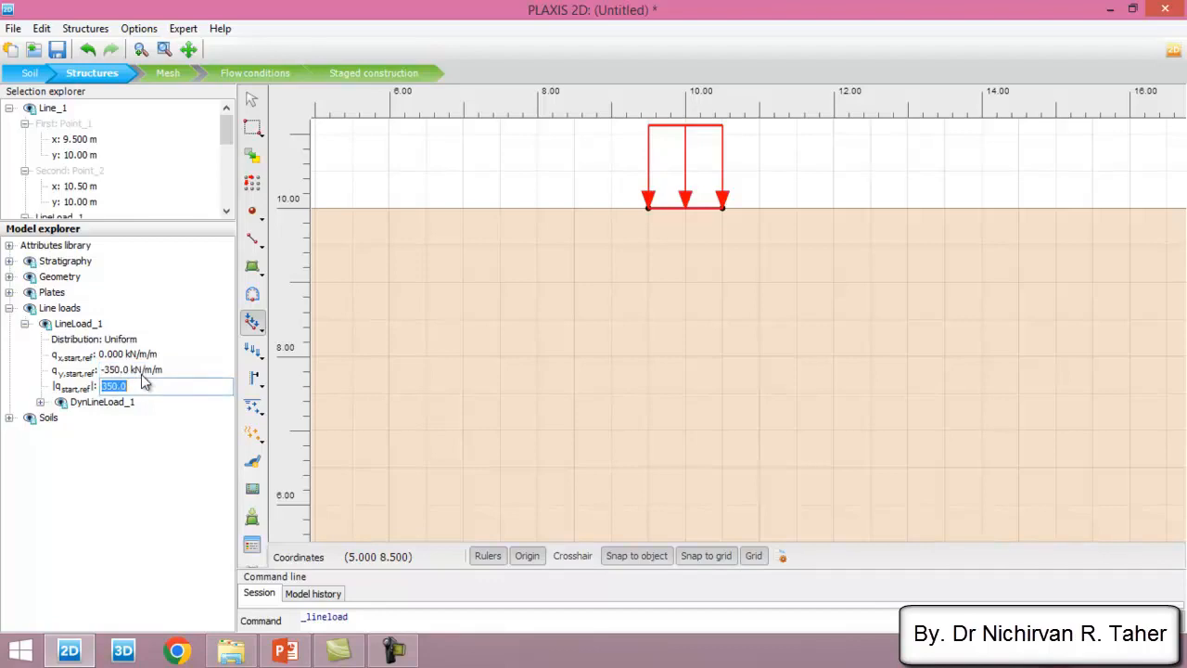
left_click(175, 467)
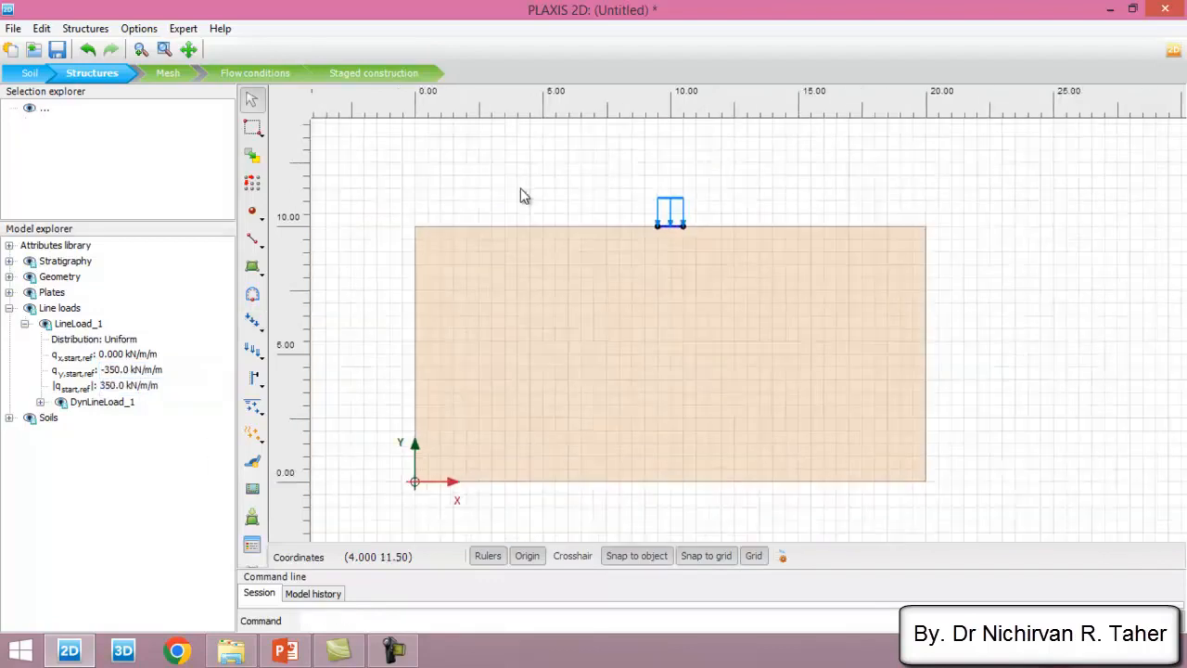
scroll(519, 187, "up", 1)
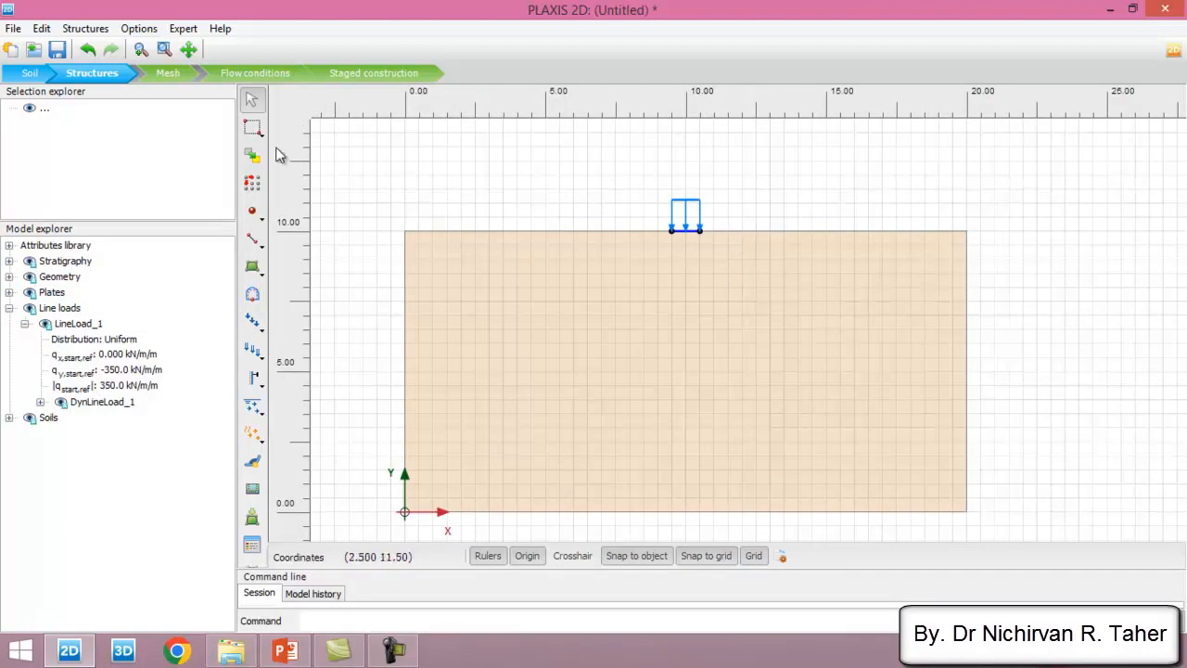
left_click(168, 74)
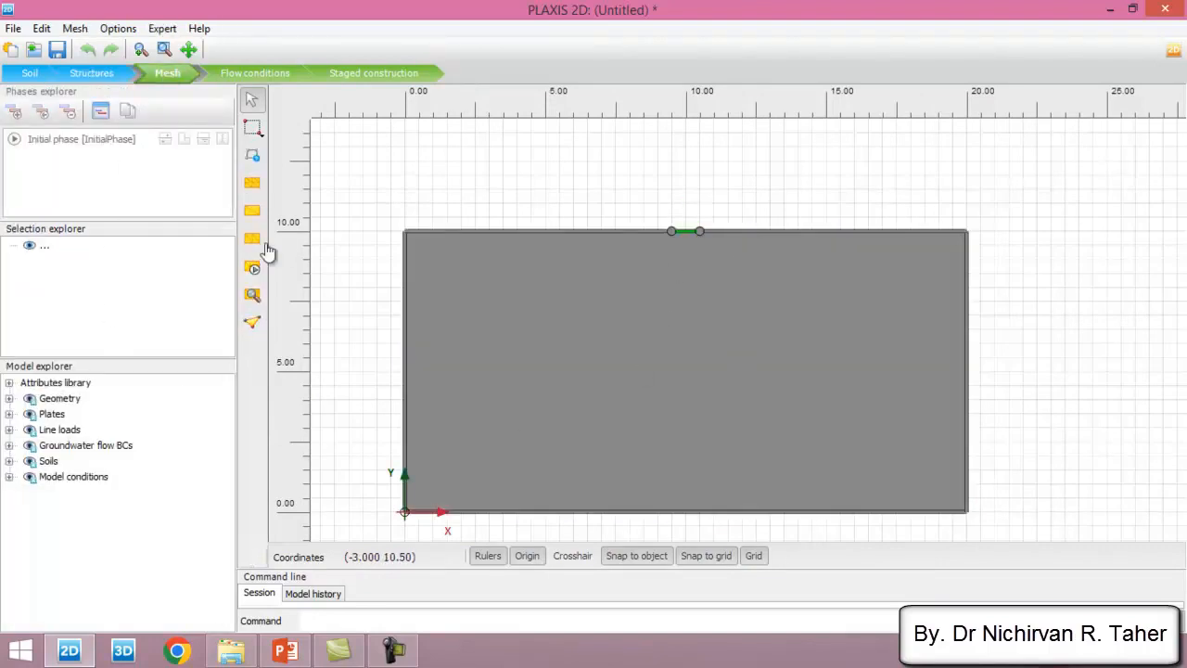
left_click(252, 268)
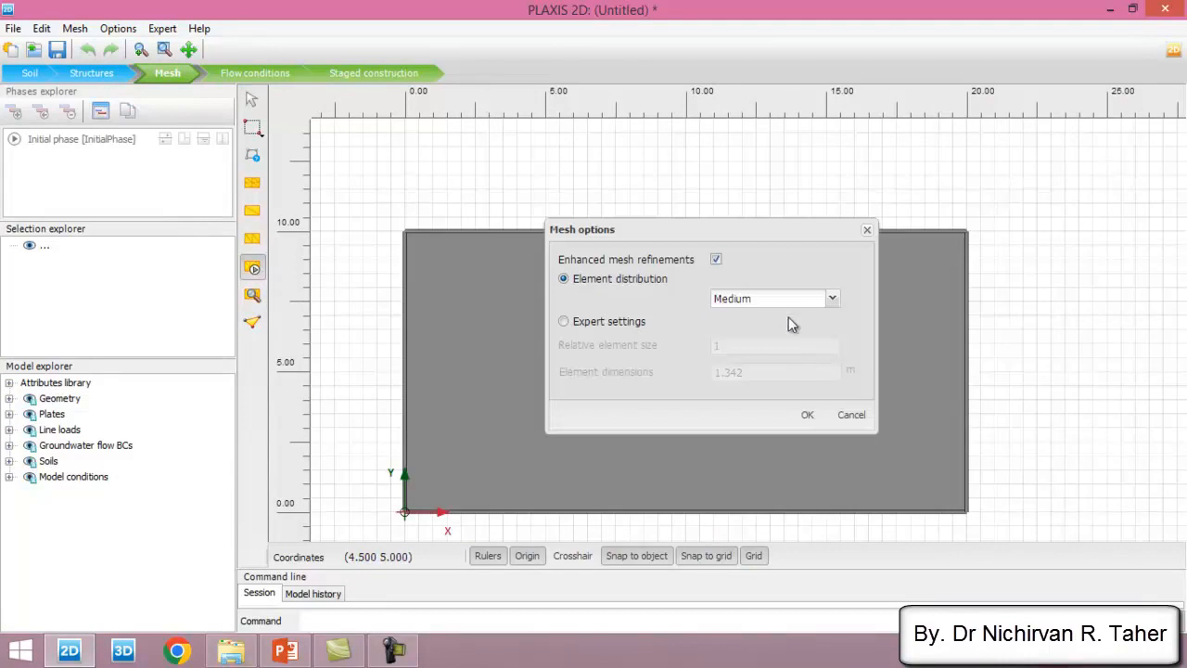
left_click(781, 304)
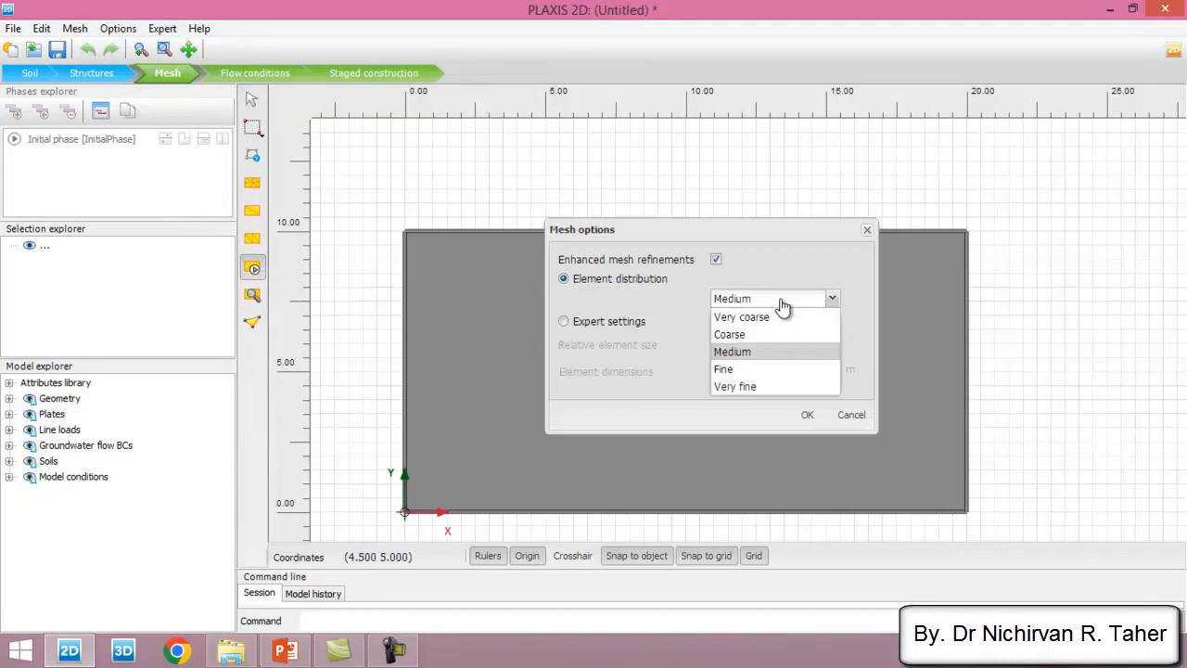
left_click(764, 370)
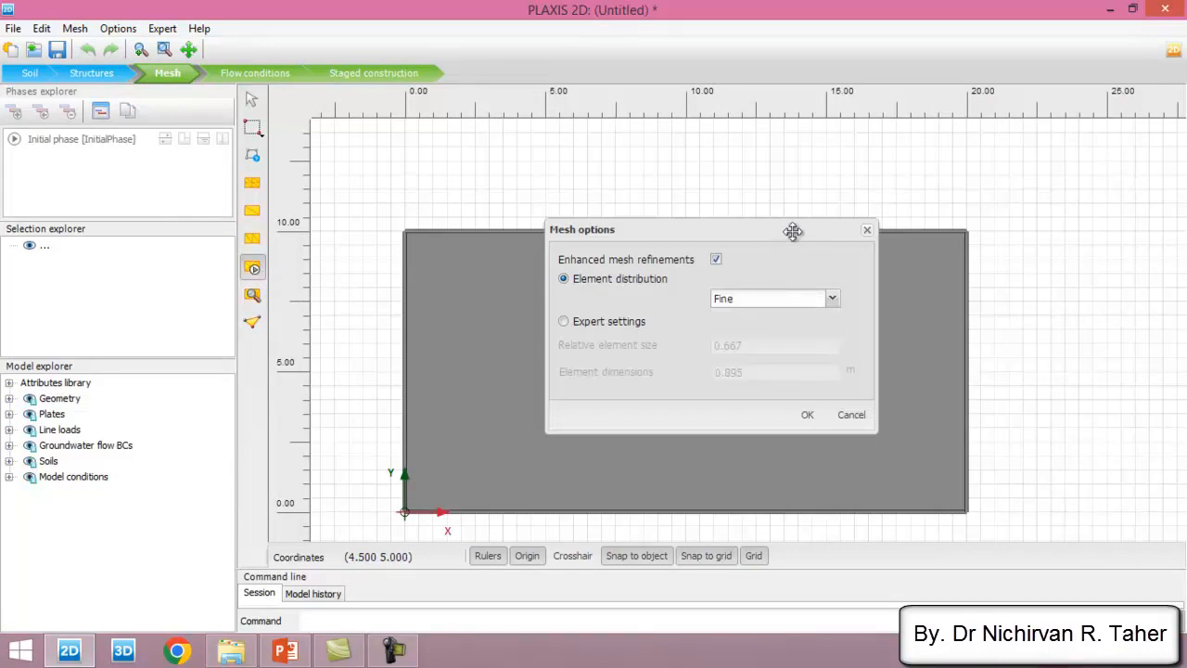
left_click_drag(793, 230, 742, 218)
left_click(809, 410)
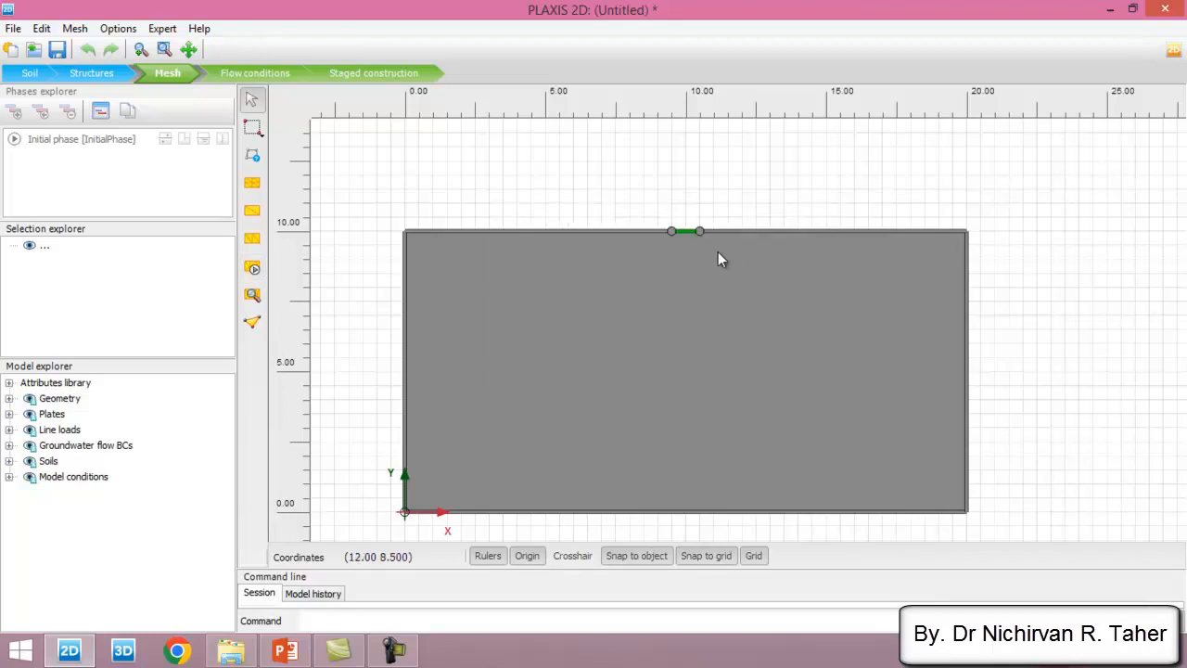
left_click(684, 231)
left_click(321, 276)
- Generate the finite element mesh with the Fine element distribution and enhanced mesh refinements
left_click(253, 268)
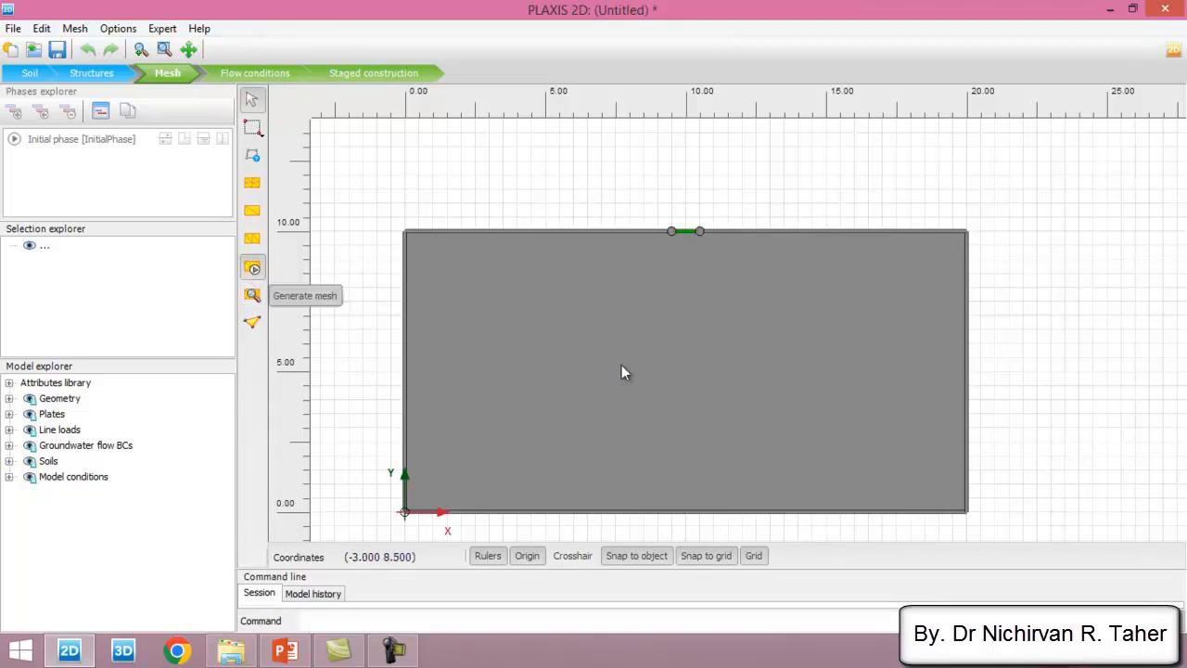
left_click(756, 299)
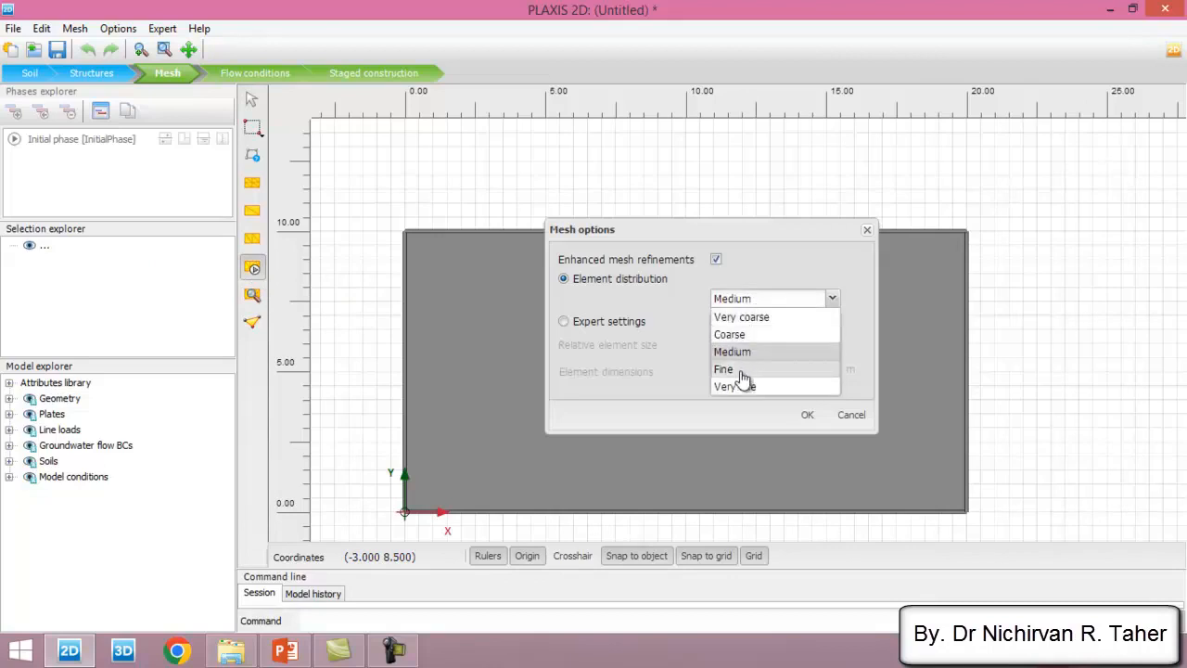
left_click(746, 371)
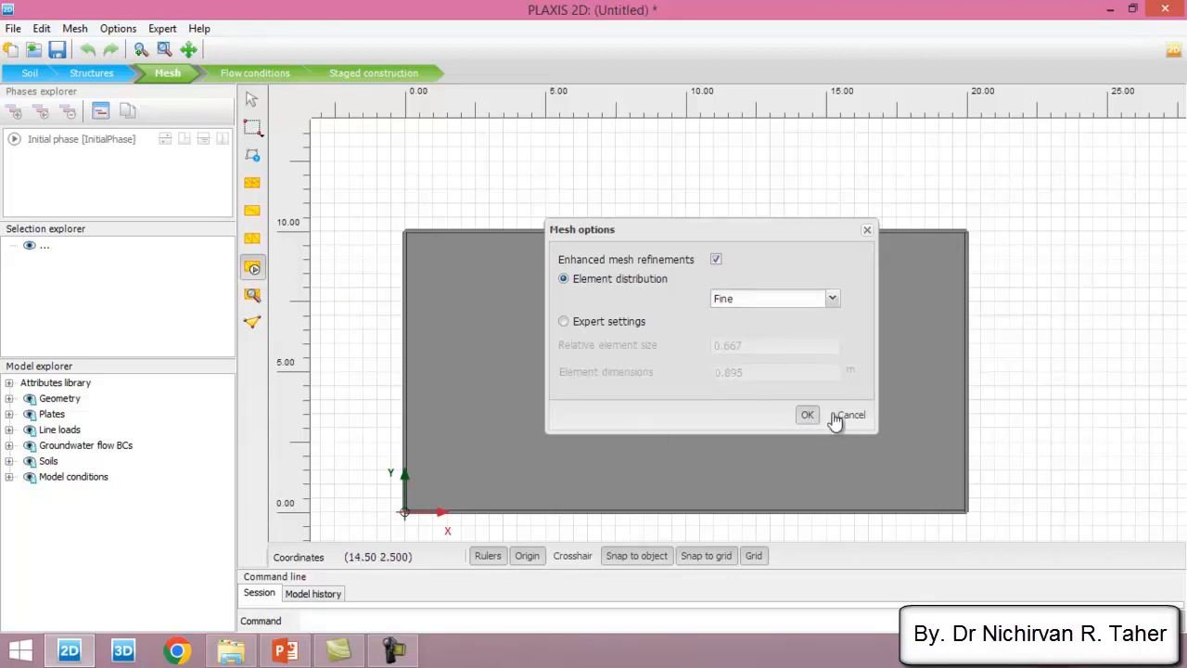
key("Return")
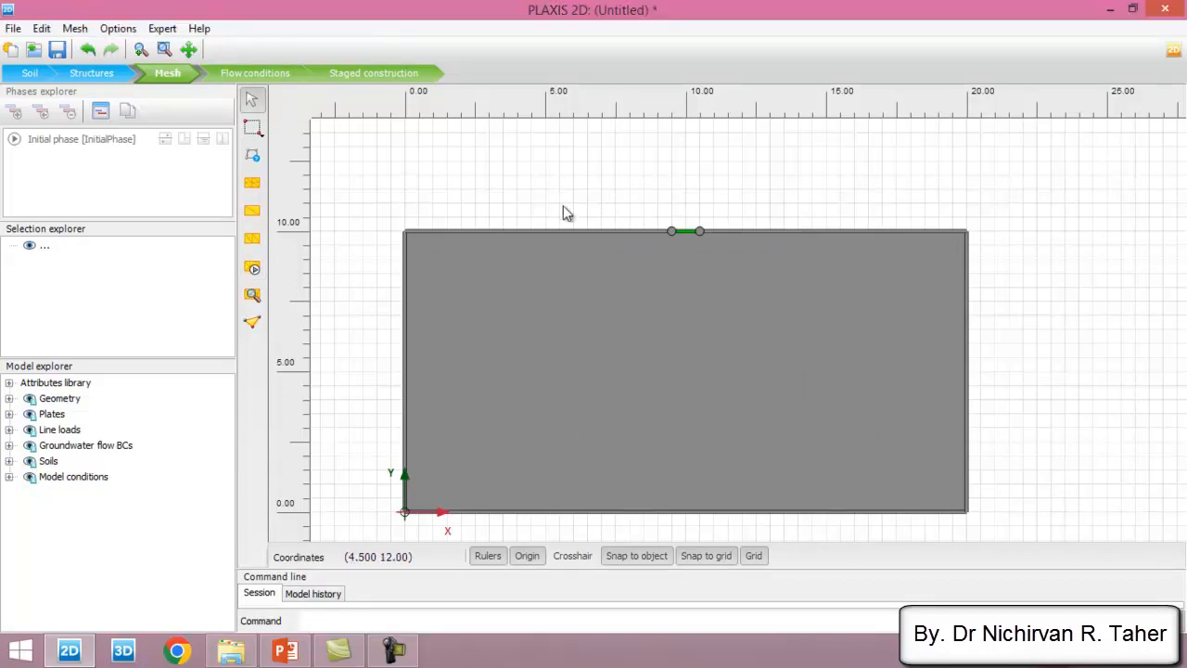
- Examine the generated mesh in PLAXIS 2D Output, especially the refinement around the footing, and return to the model
left_click(253, 296)
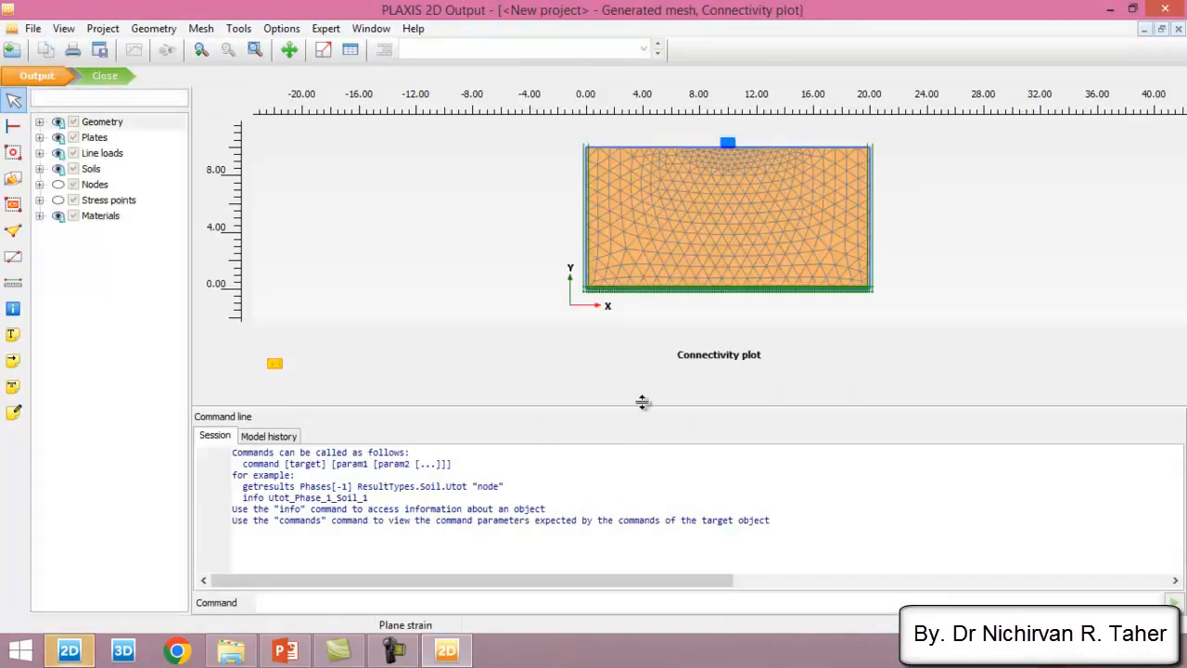
middle_click_drag(689, 257, 568, 282)
scroll(568, 289, "up", 1)
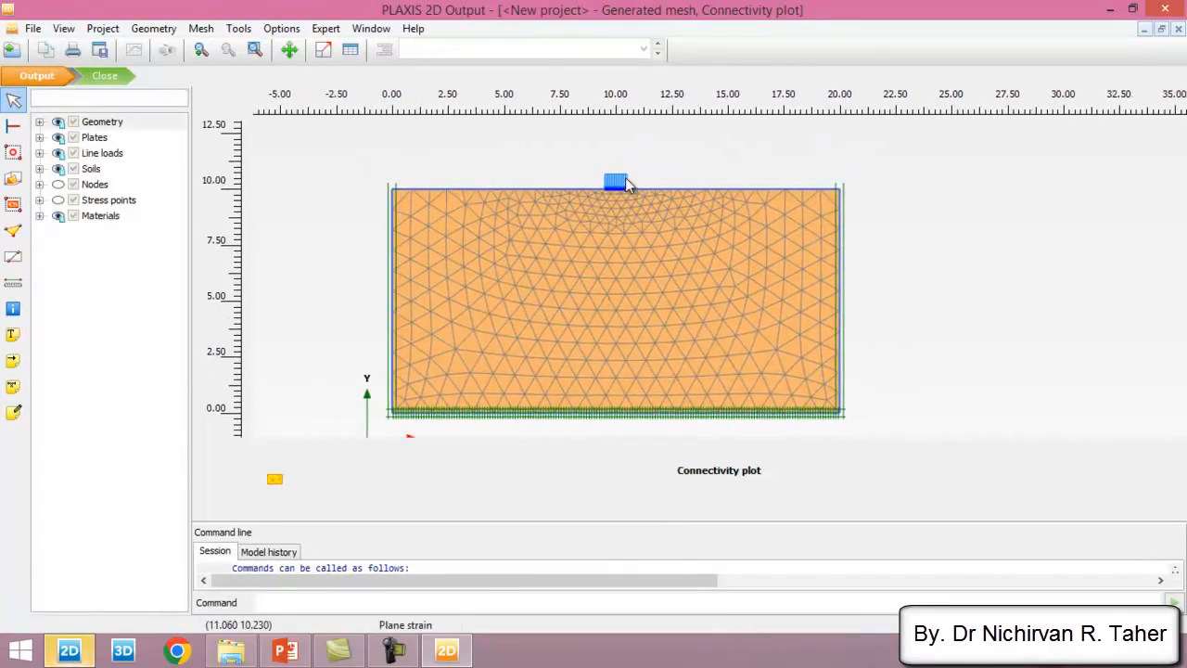
scroll(621, 178, "up", 1)
scroll(628, 173, "up", 1)
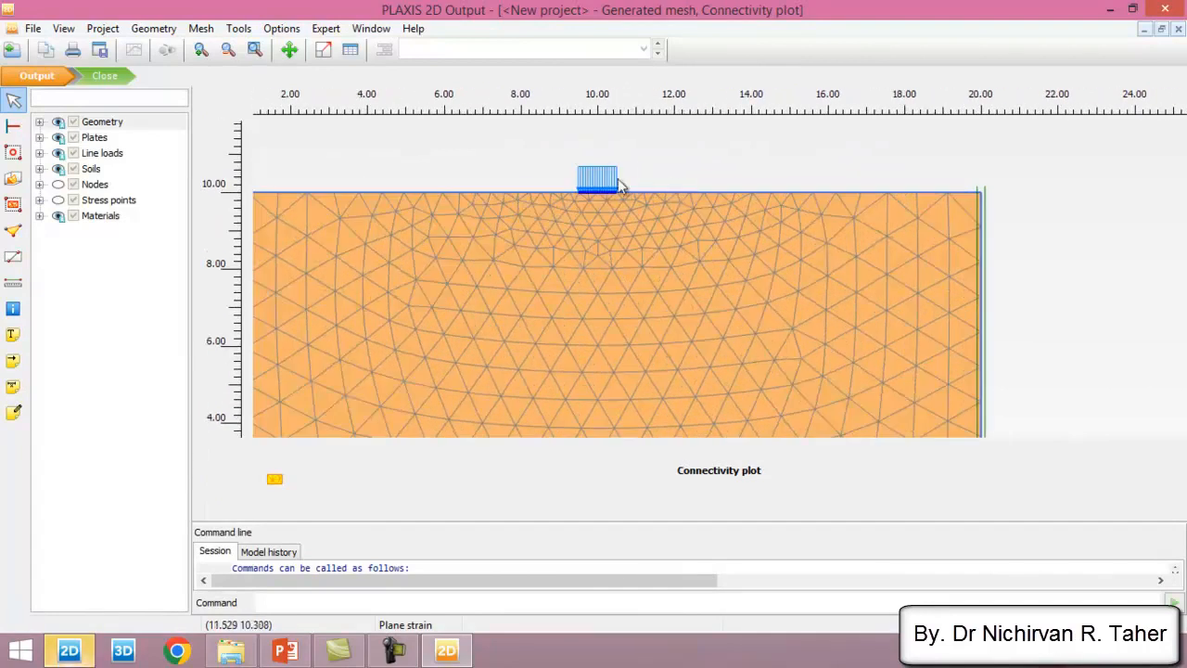
scroll(624, 186, "down", 1)
left_click(119, 77)
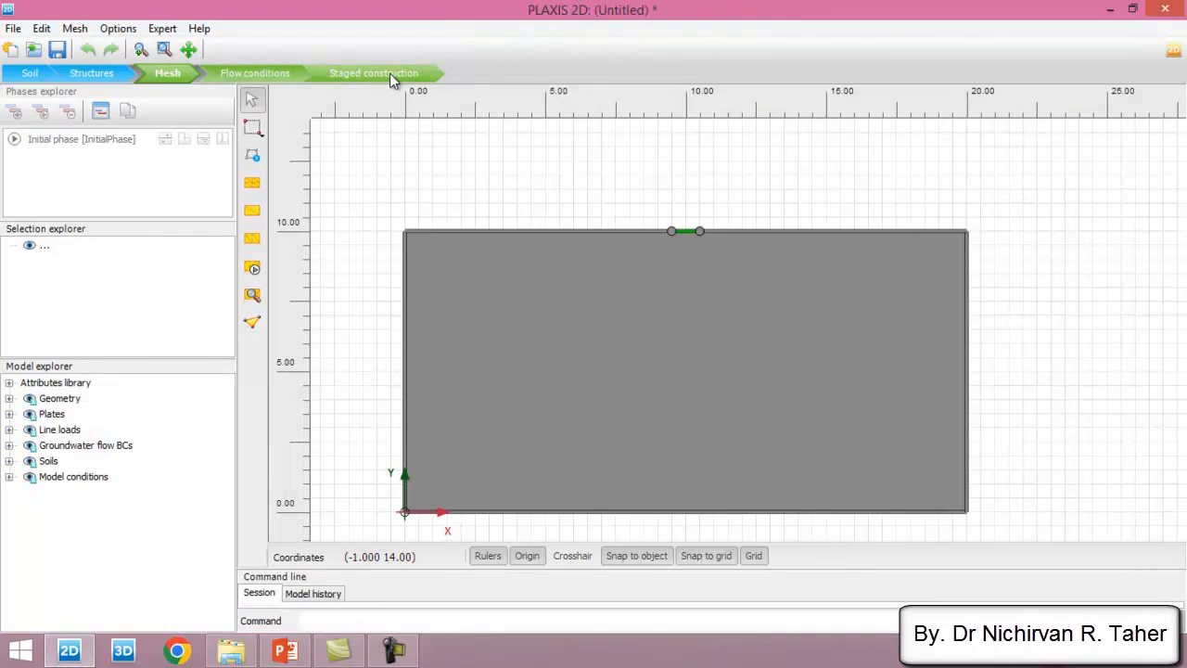
- In the Staged construction stage, add a calculation phase after the initial phase and name it Strip Foundation
left_click(390, 73)
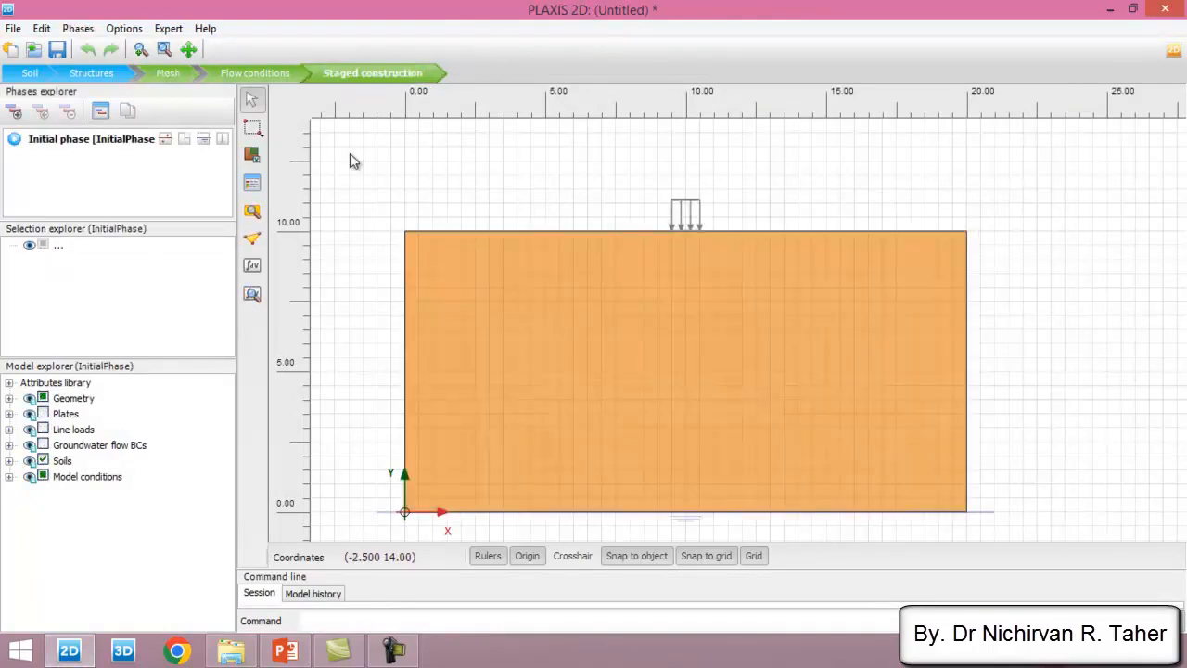
left_click(93, 146)
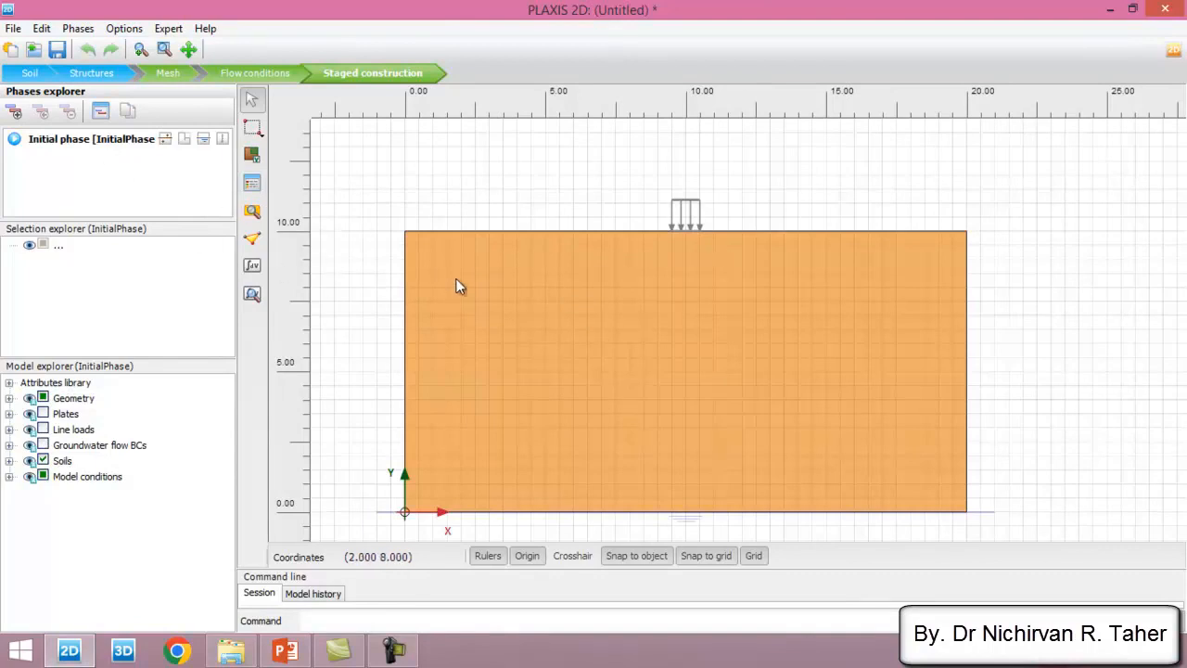
left_click(100, 111)
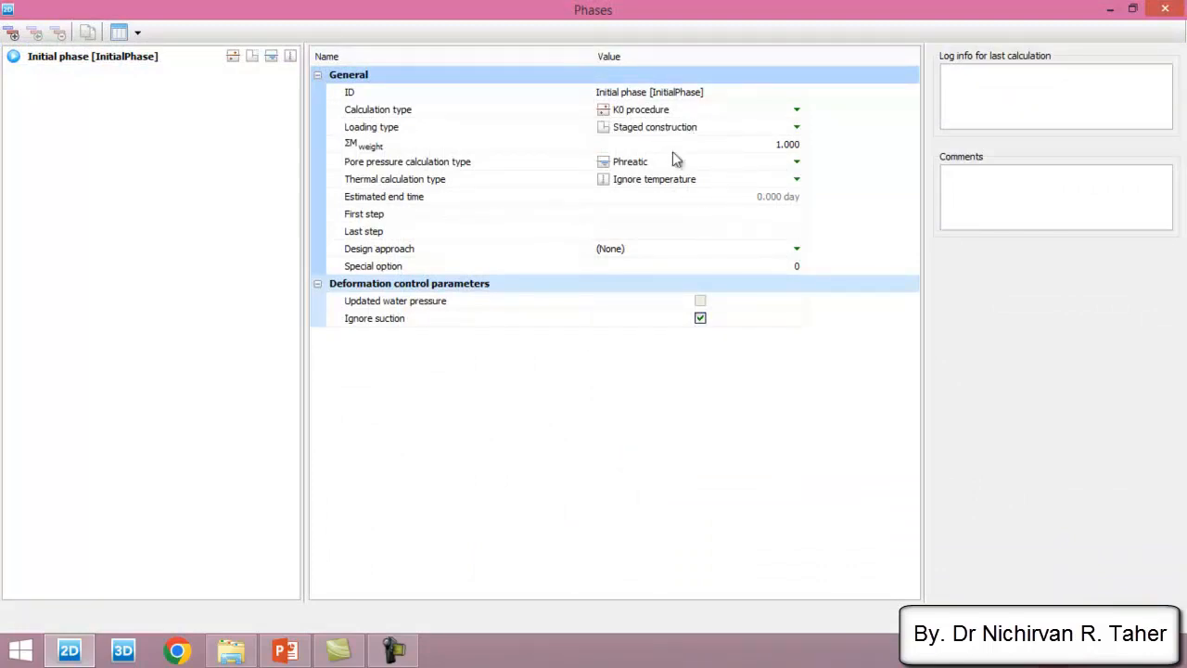
left_click(14, 35)
left_click(663, 92)
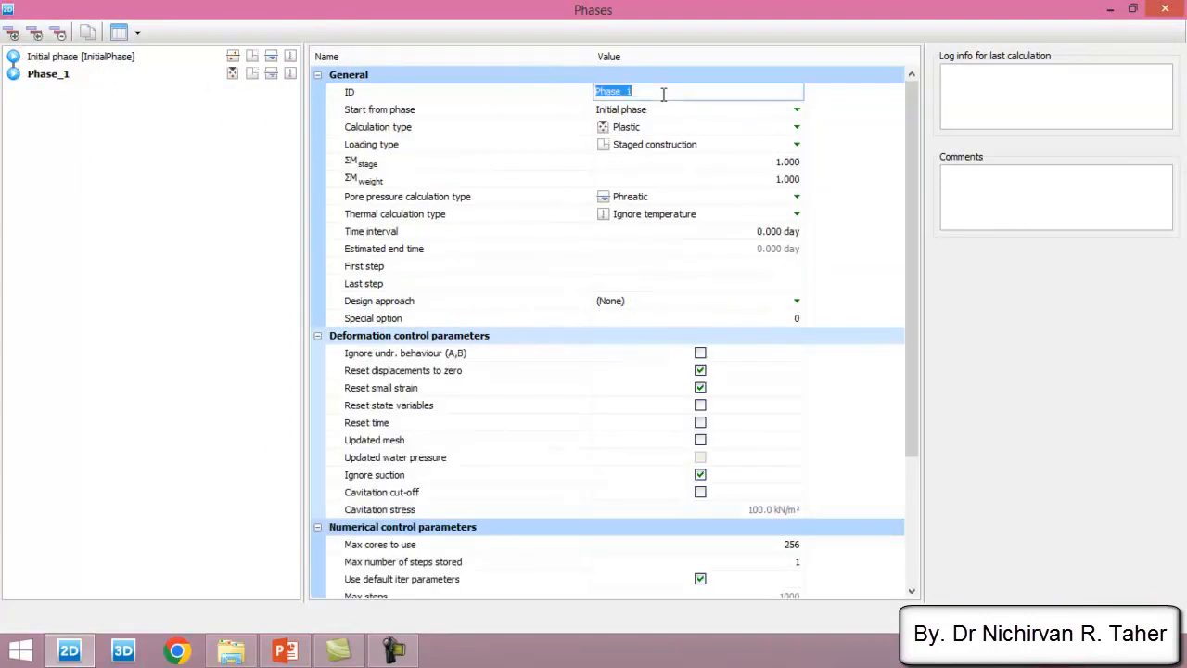
type("Foundation")
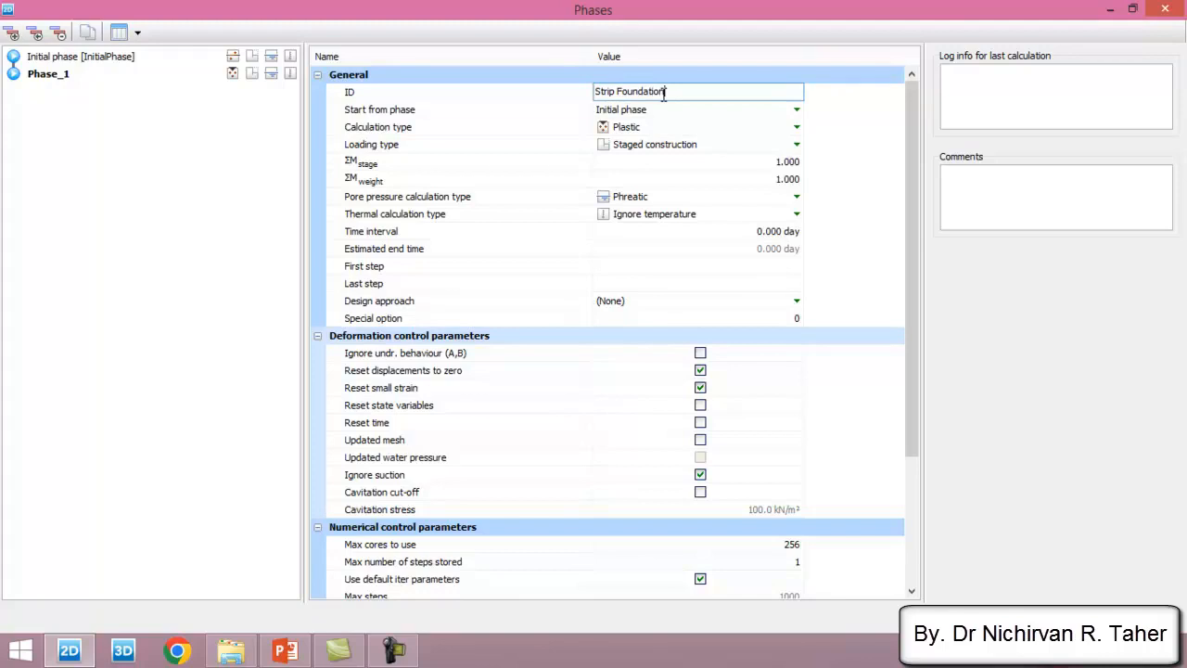
key("Return")
left_click(655, 110)
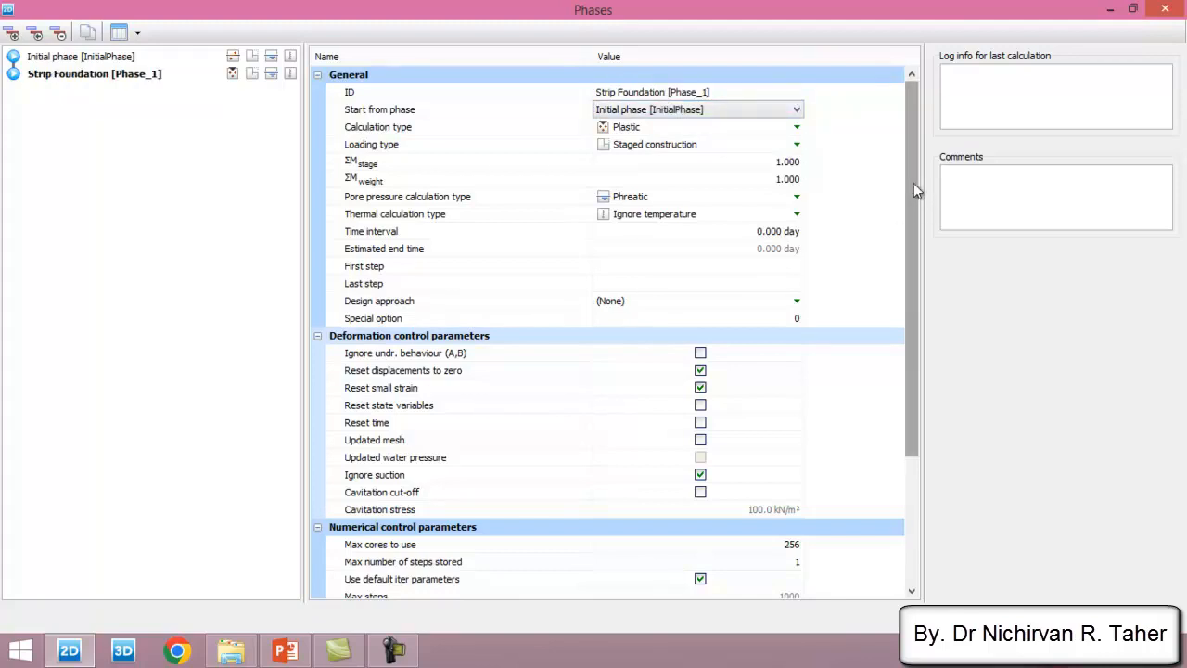
- Add a phase named Loading that follows Strip Foundation, enable resetting its displacements to zero, and accept the phases
left_click(86, 78)
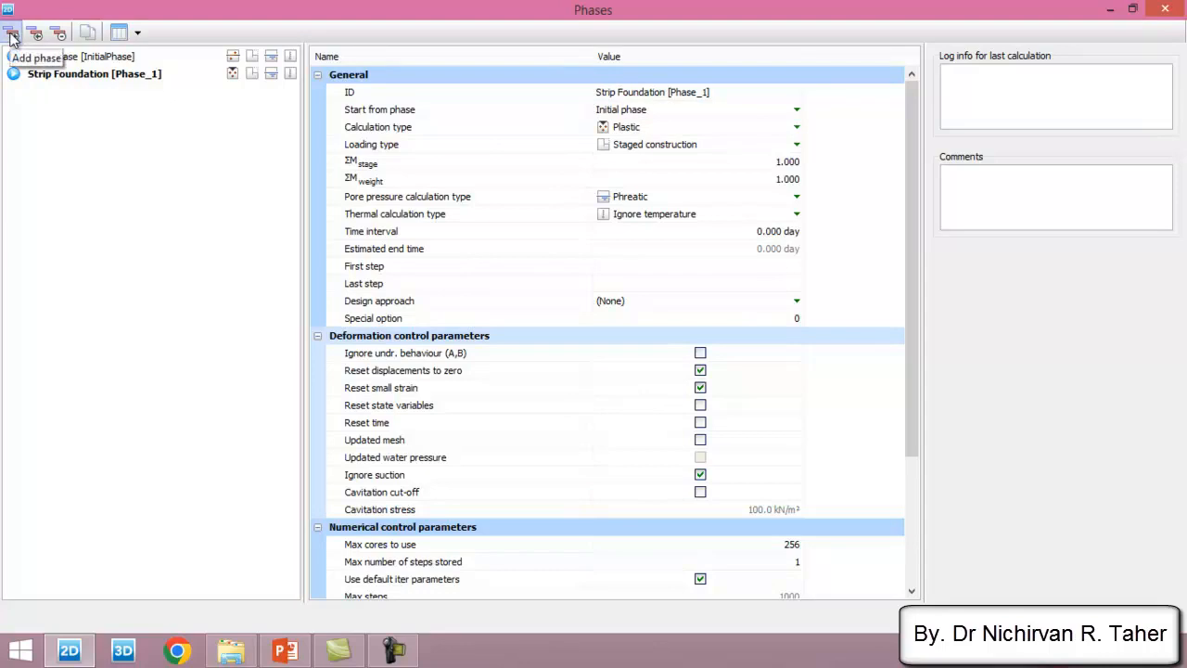
left_click(11, 35)
left_click(657, 94)
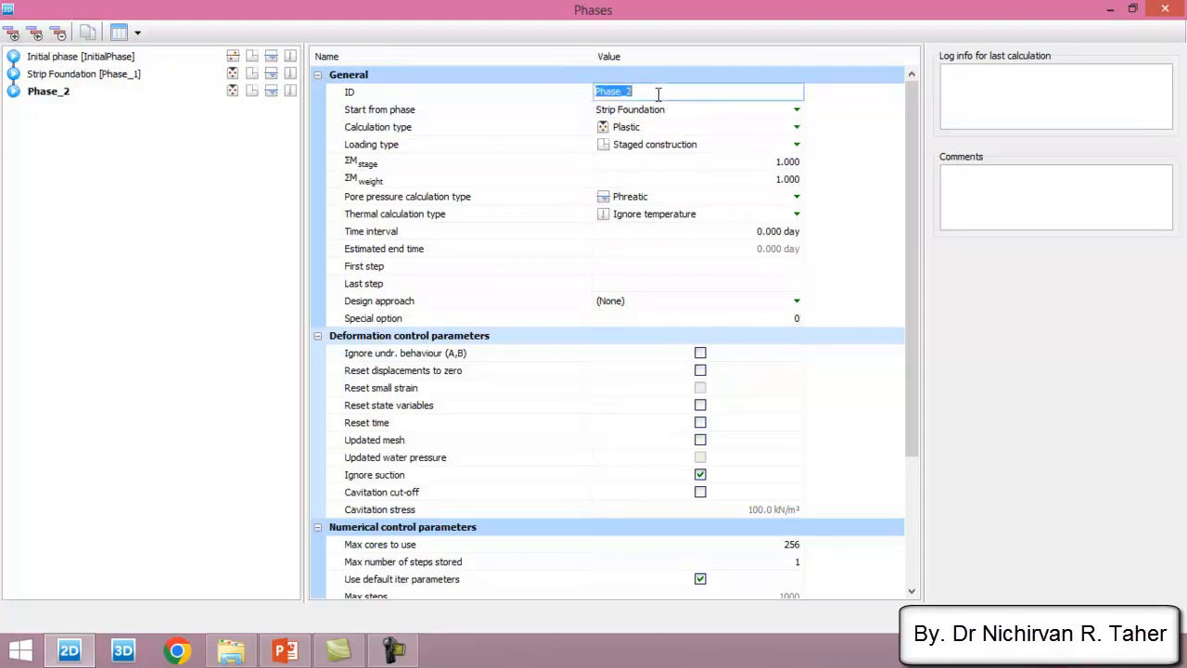
type("Loading")
key("Return")
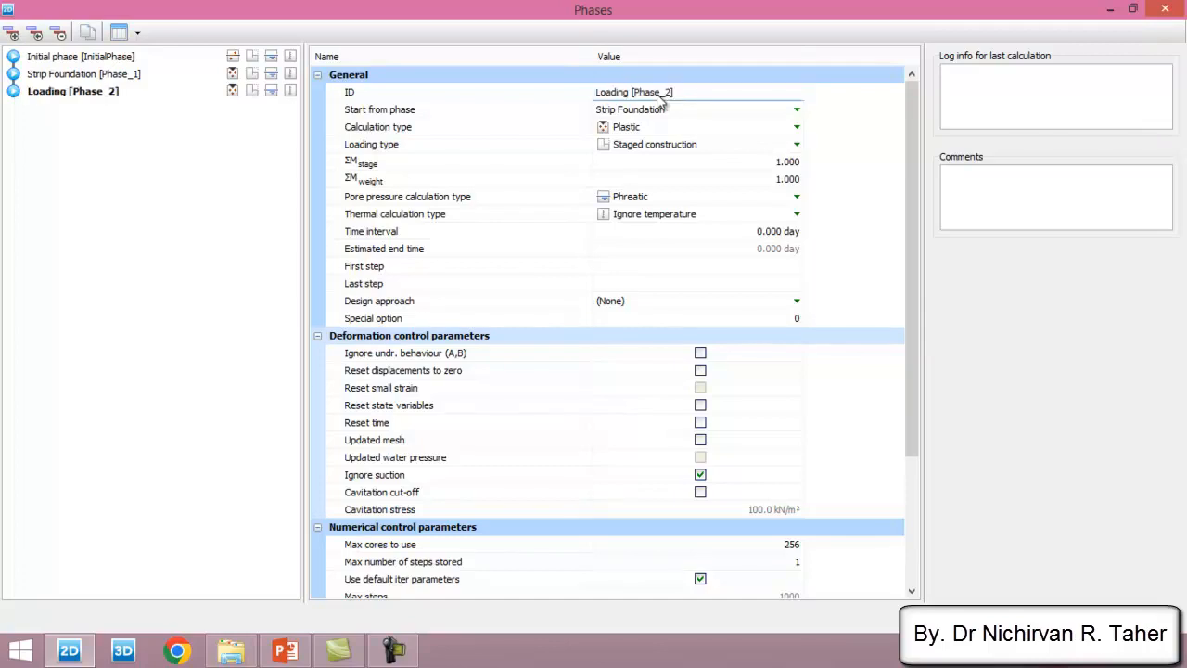
left_click(690, 110)
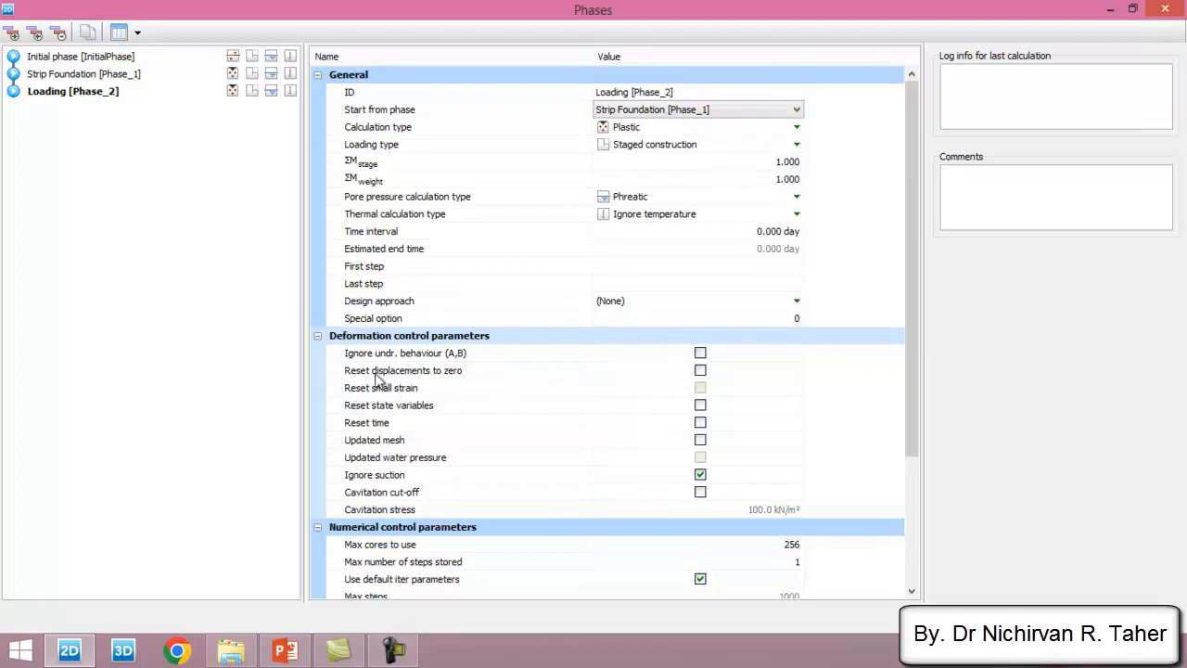
left_click(700, 370)
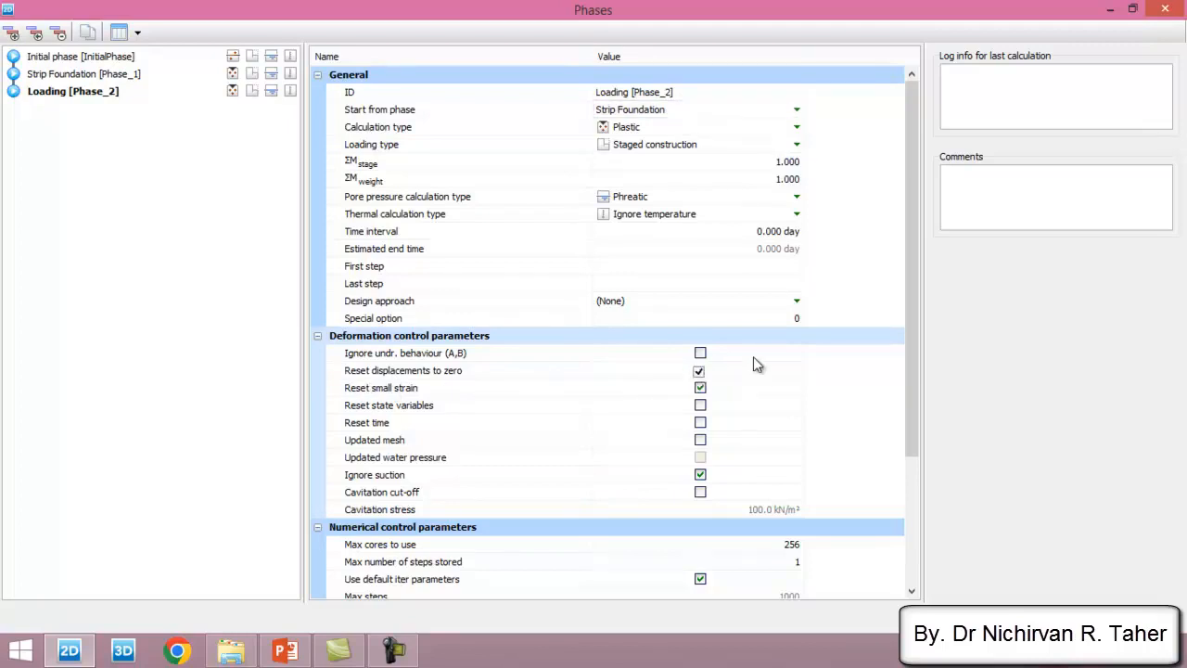
left_click(1140, 617)
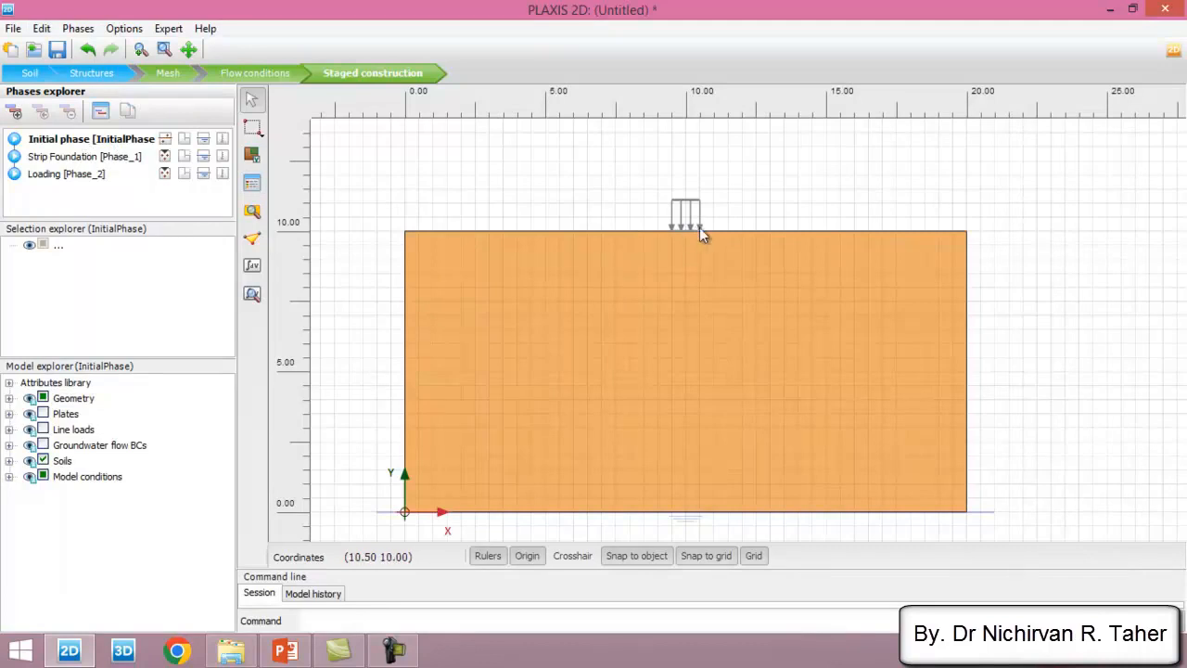
- Activate the plates in the Strip Foundation phase and the line loads in the Loading phase
left_click(83, 160)
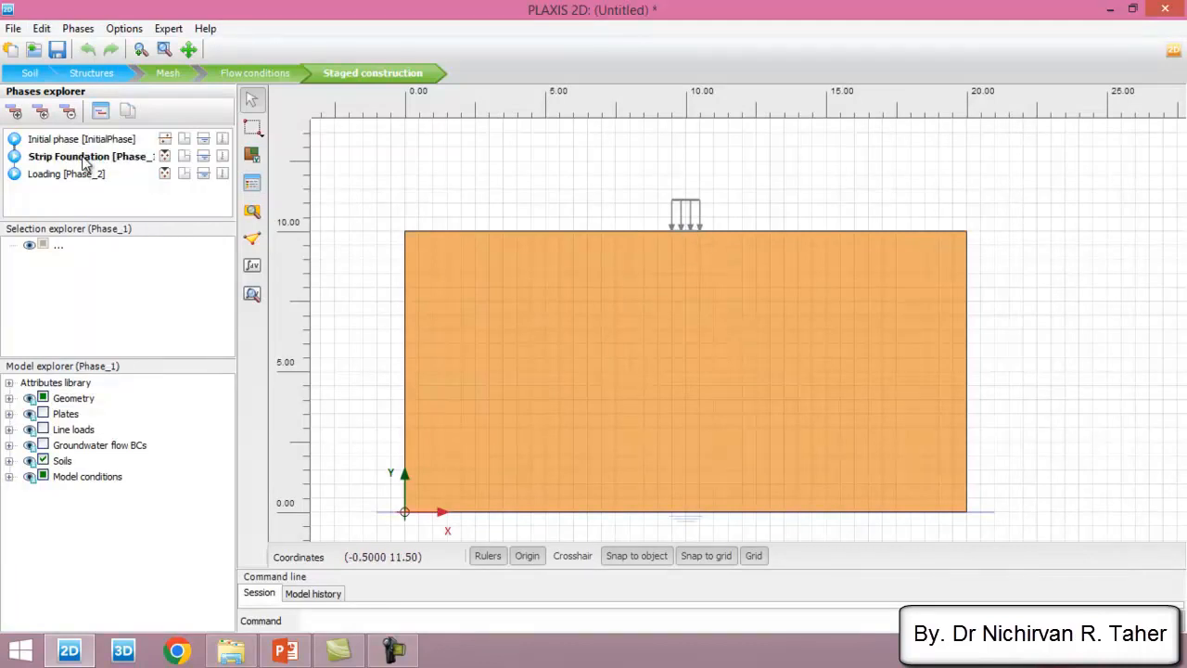
left_click(43, 413)
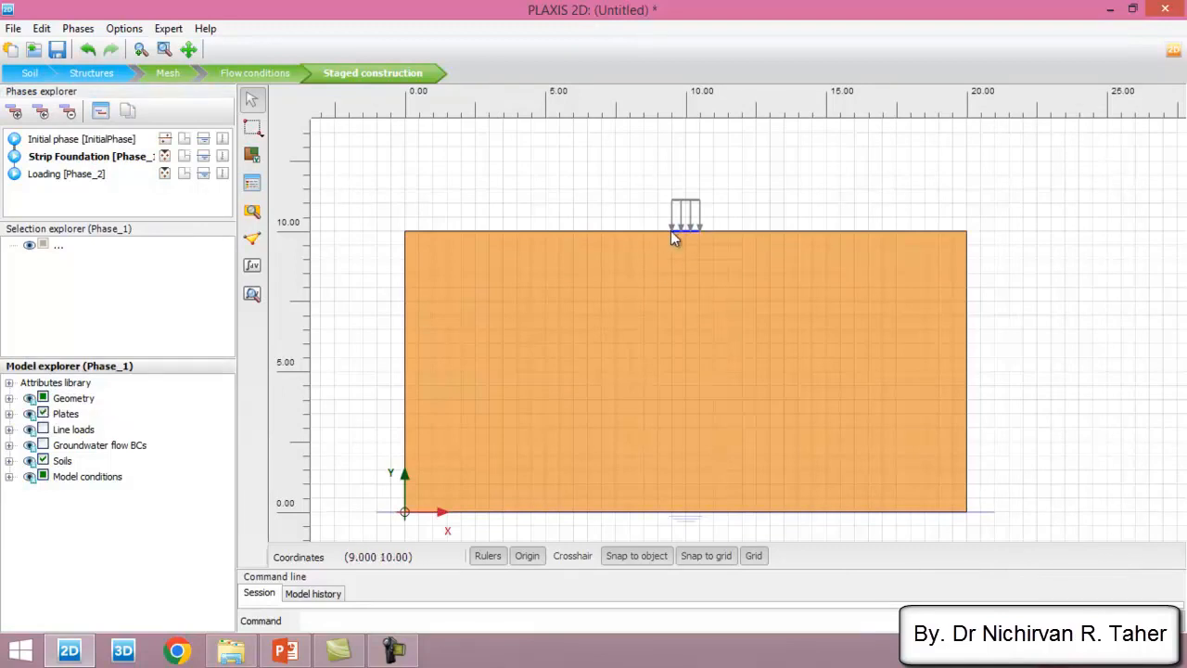
left_click(80, 174)
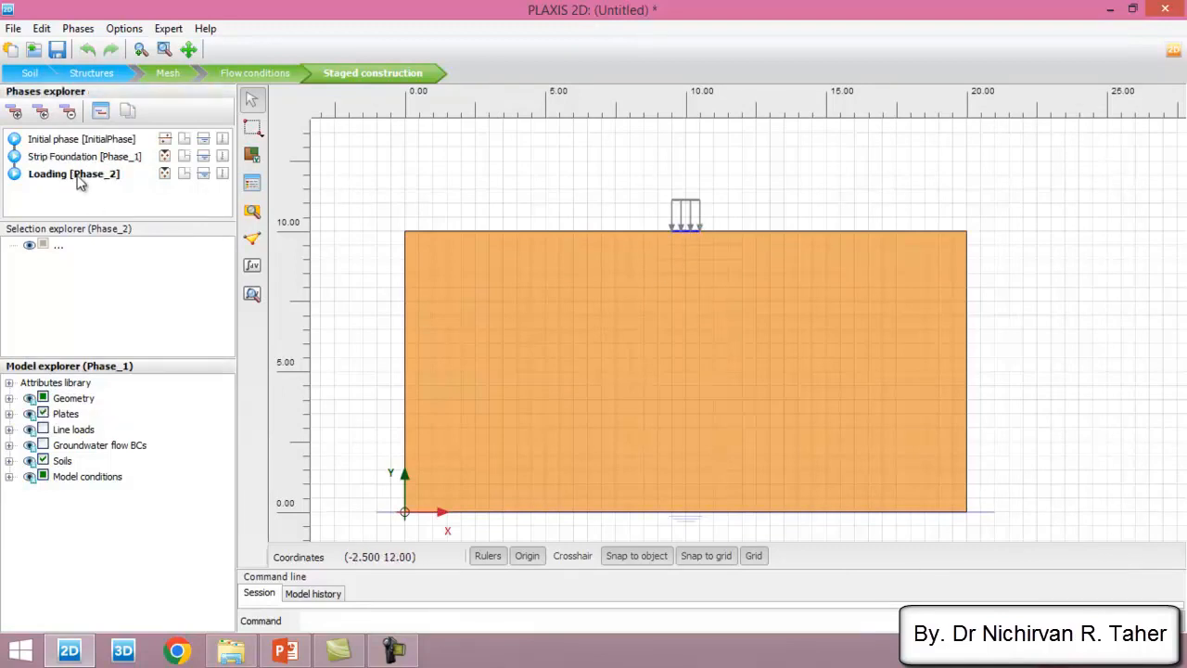
left_click(42, 430)
left_click(43, 444)
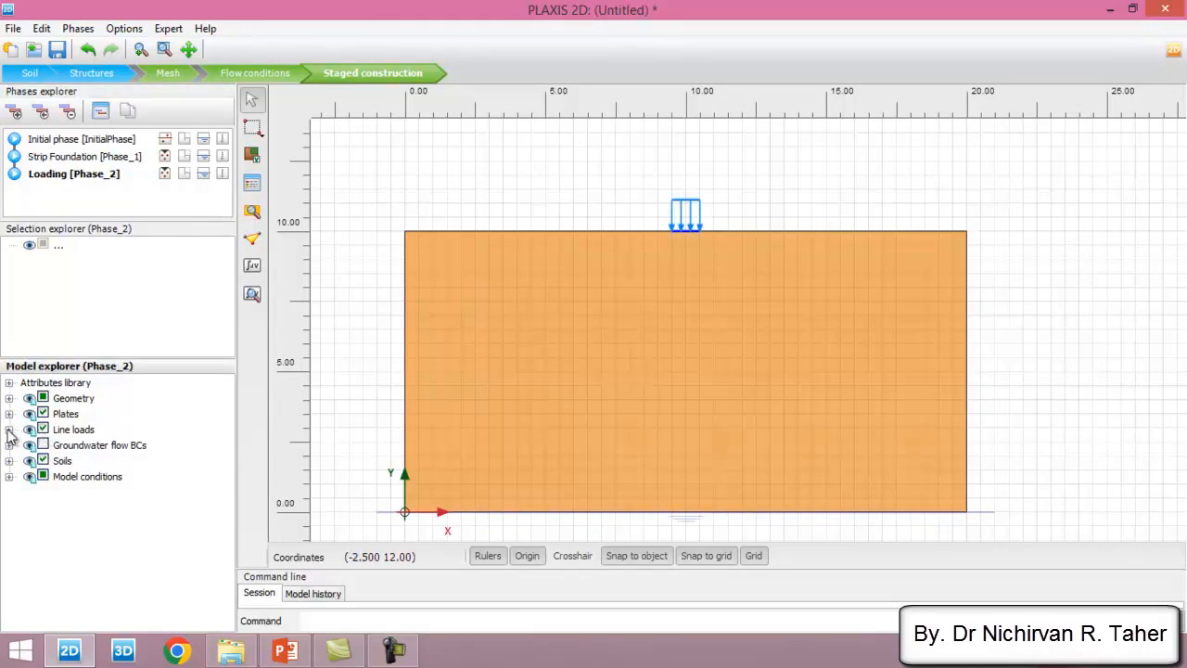
- Check the distribution and magnitude of the line load in the Loading phase
left_click(8, 429)
left_click(24, 445)
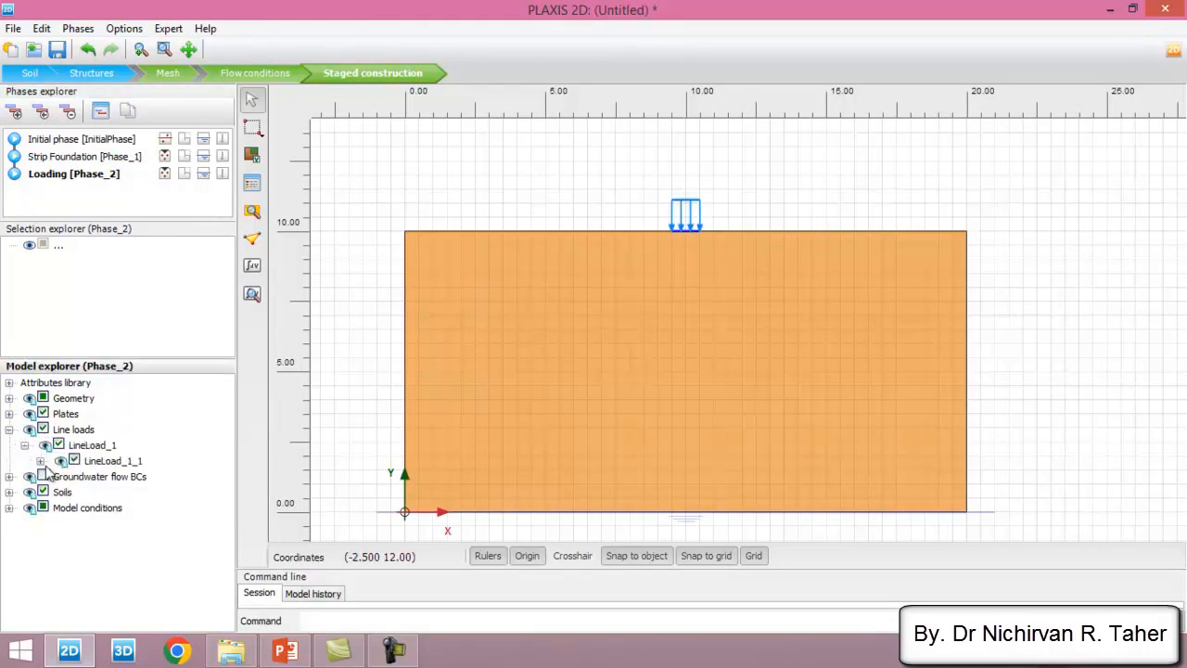
left_click(39, 460)
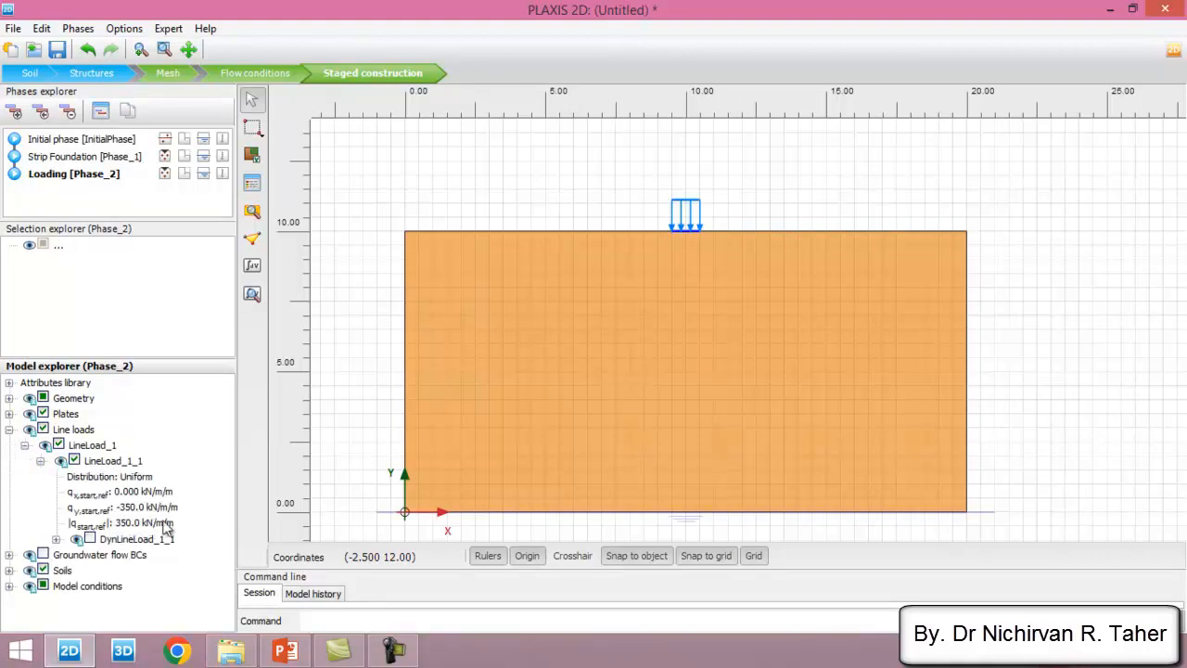
left_click(8, 430)
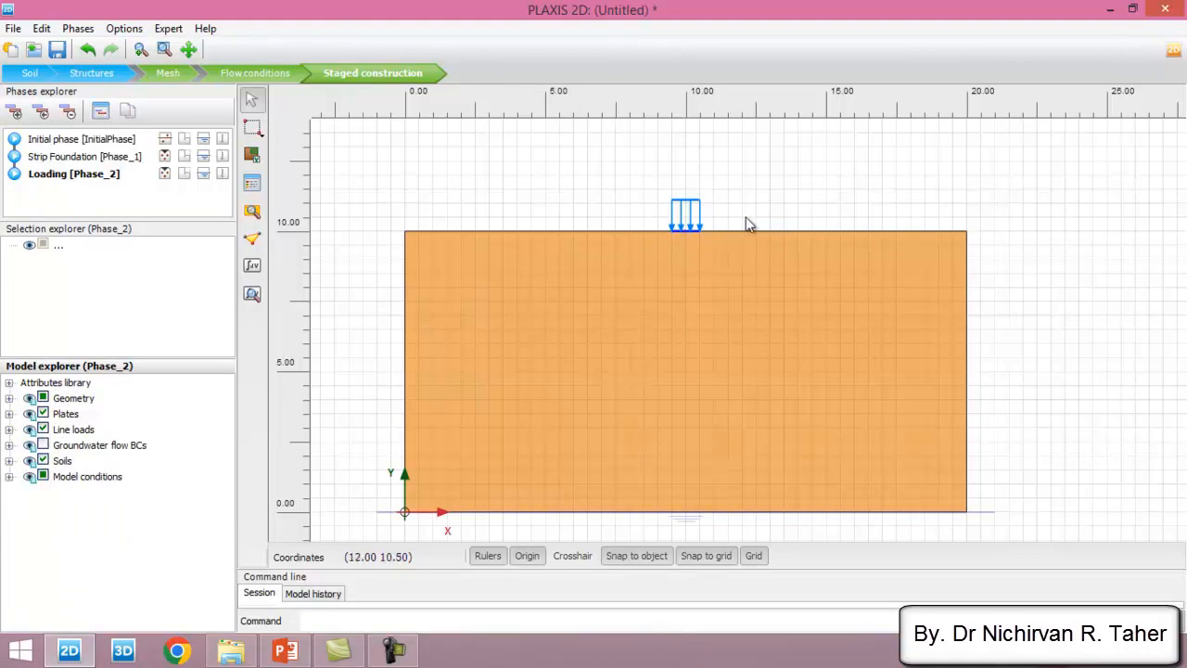
- Select the plate node closest to X = 10, Y = 10 m as the point for curves and update the model
left_click(254, 241)
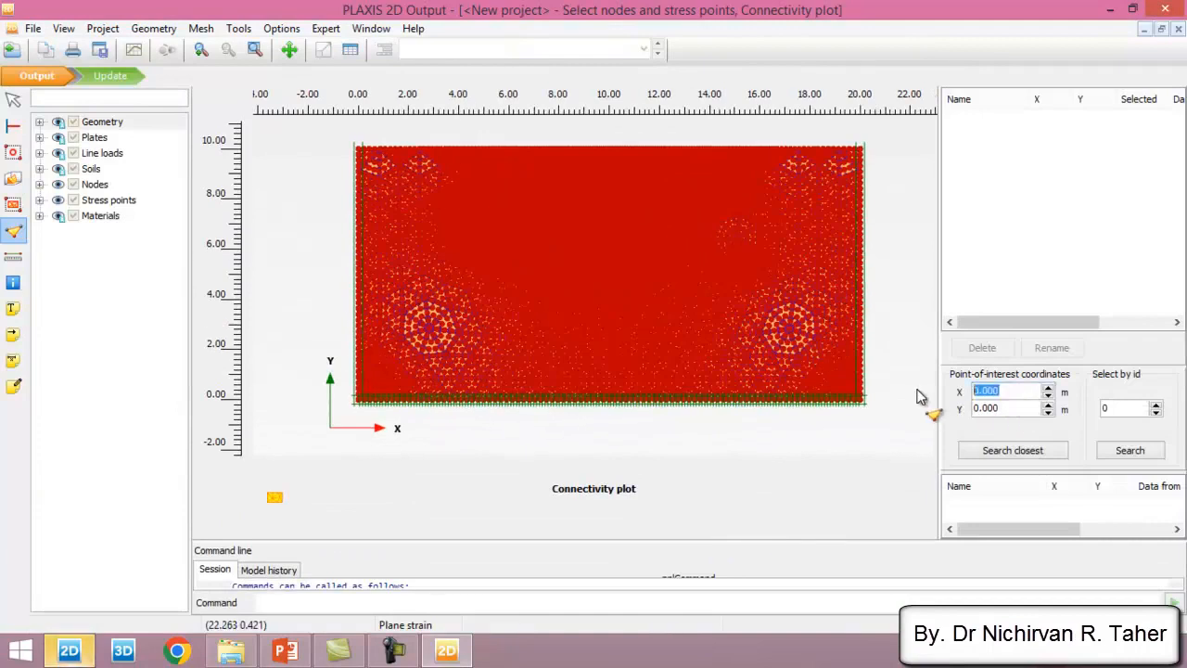
type("10")
key("Tab")
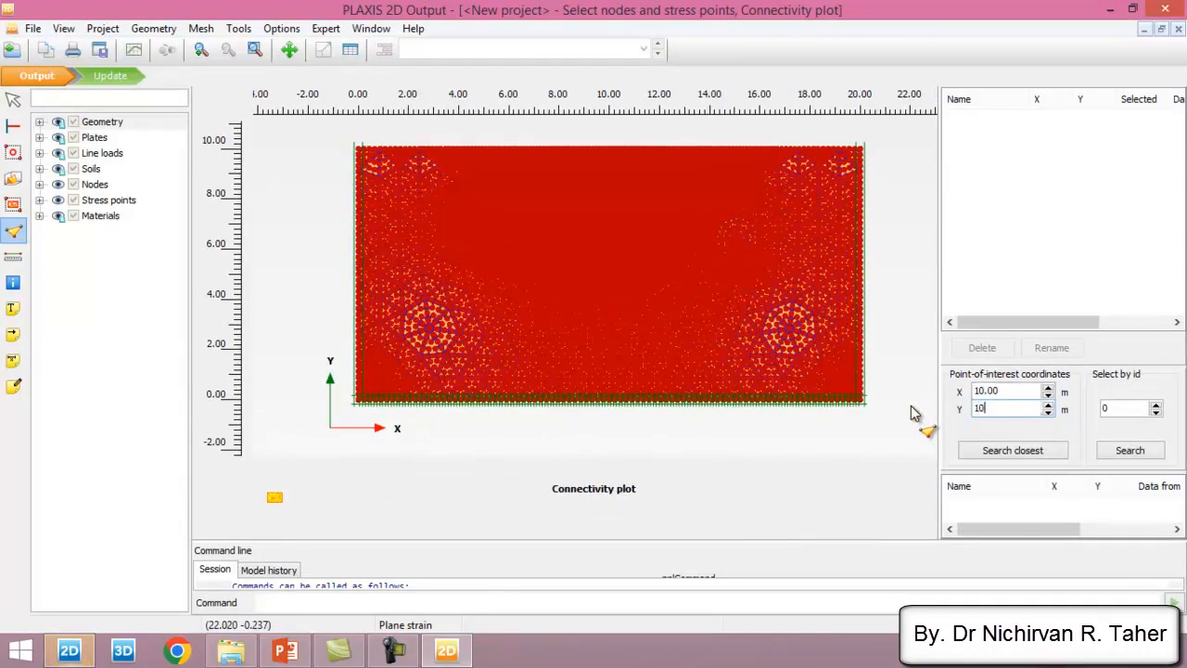
left_click(1006, 450)
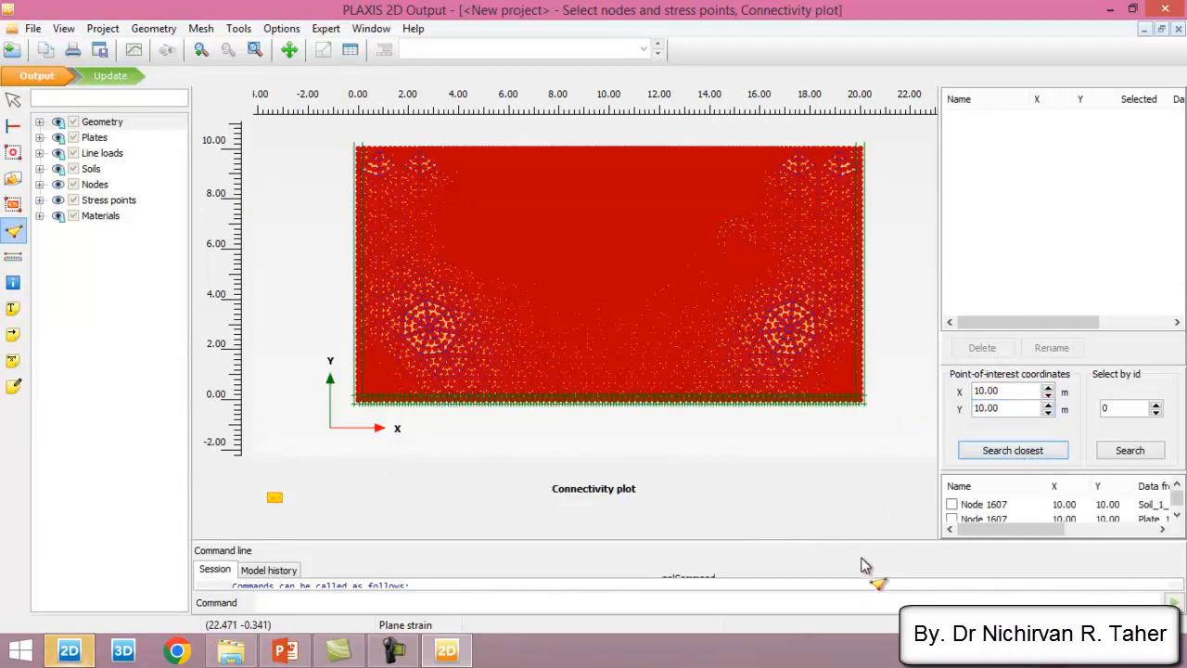
left_click_drag(849, 546, 856, 585)
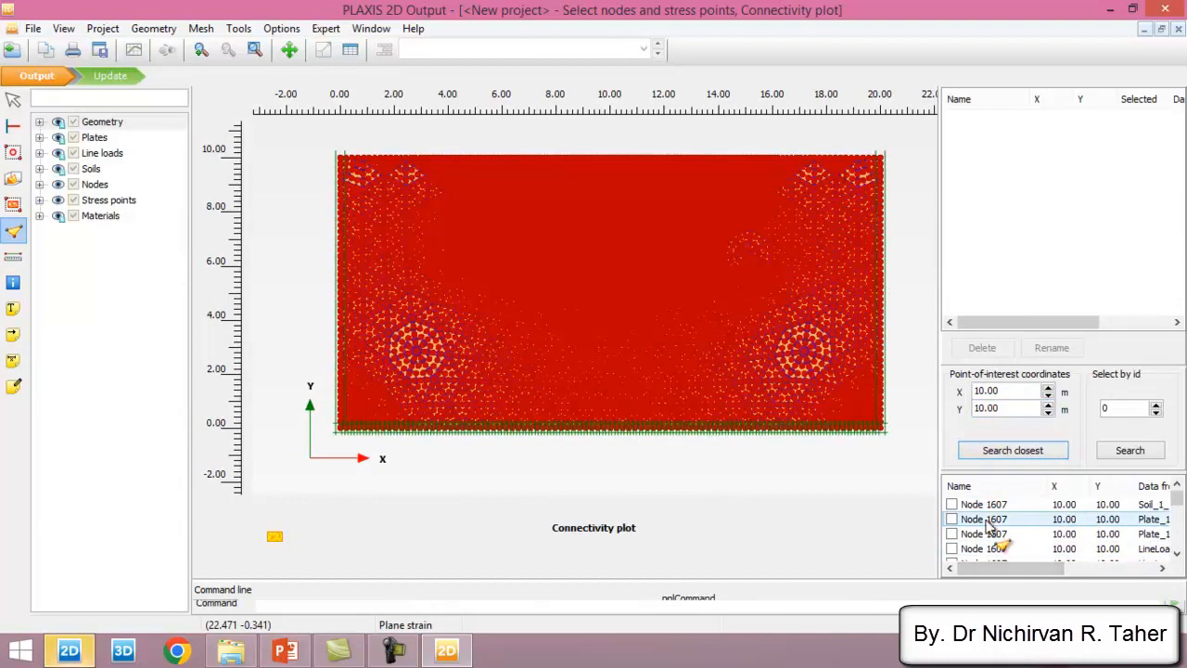
left_click(952, 519)
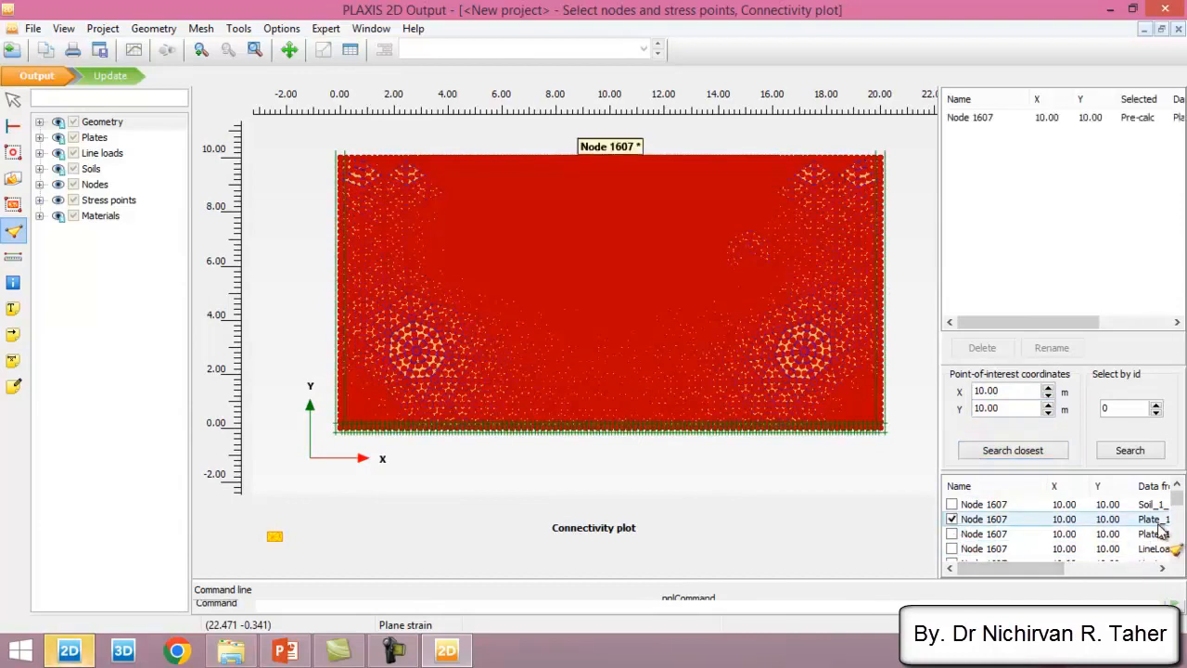
left_click(121, 77)
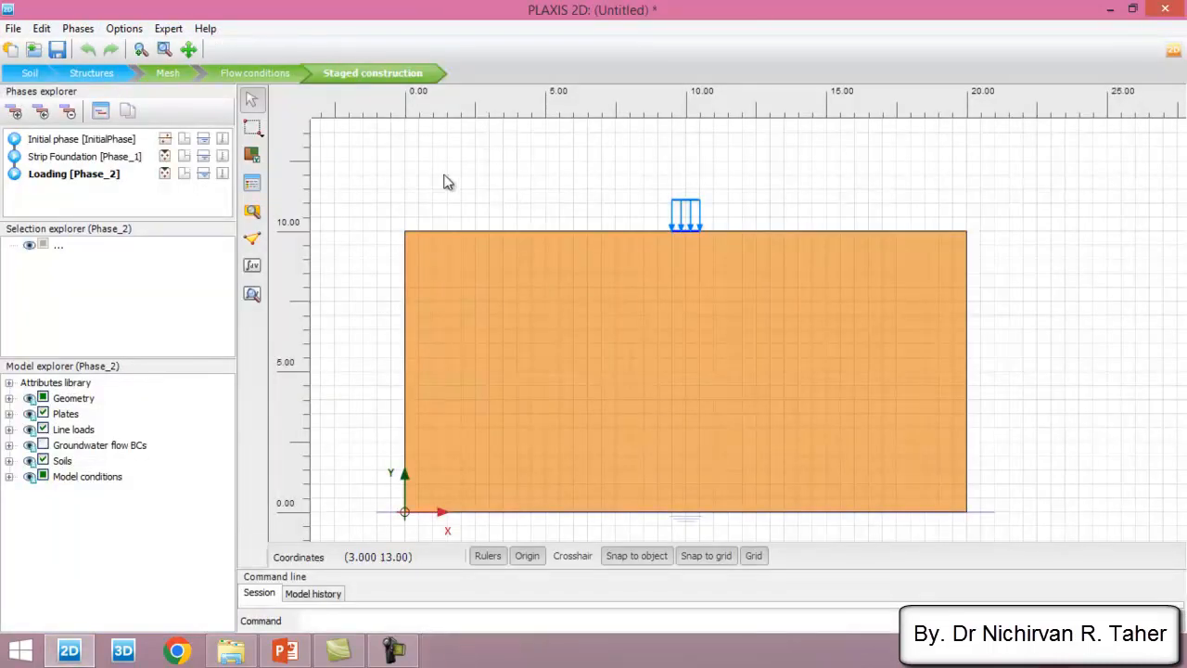
- Calculate all phases, with the selected node shown in the calculation progress curve
left_click(252, 268)
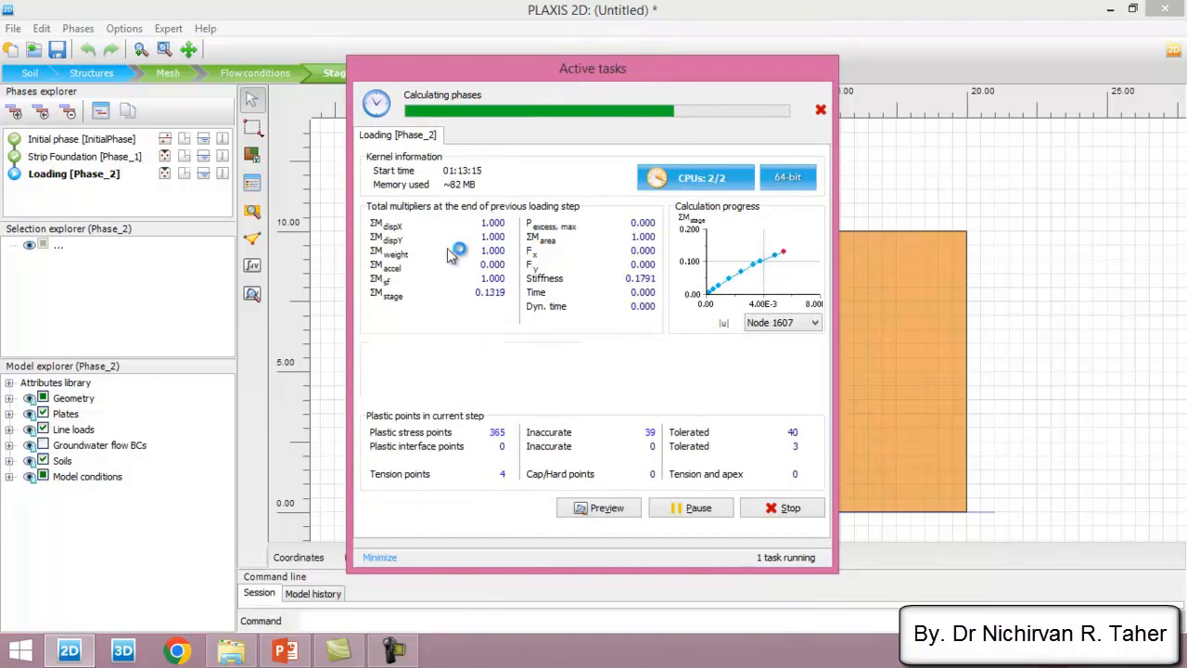
left_click(808, 323)
left_click(797, 336)
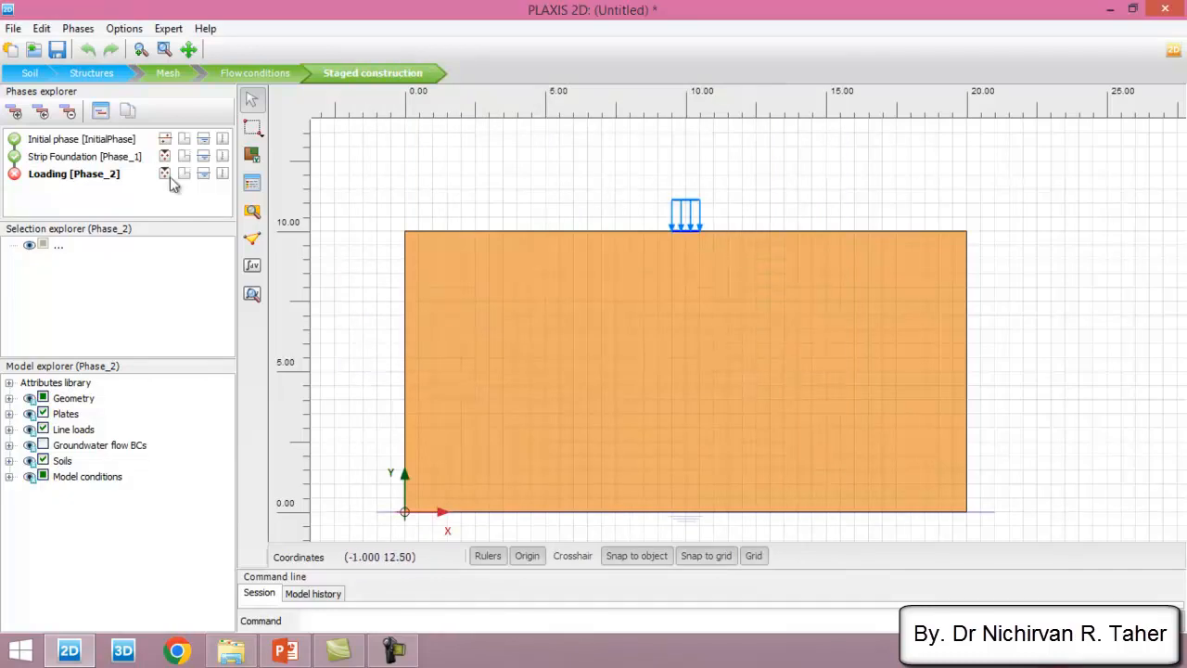
- Review the Loading phase's log info for the last calculation in the phase settings, and return to the model
left_click(65, 179)
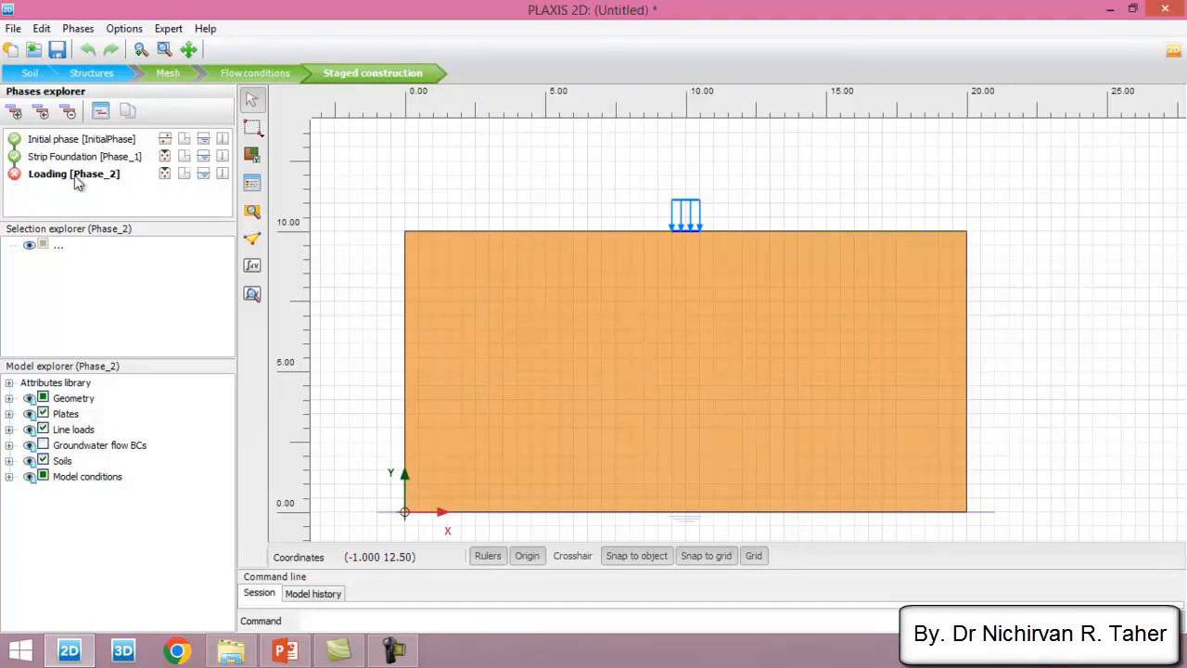
left_click(61, 160)
left_click(59, 176)
left_click(102, 113)
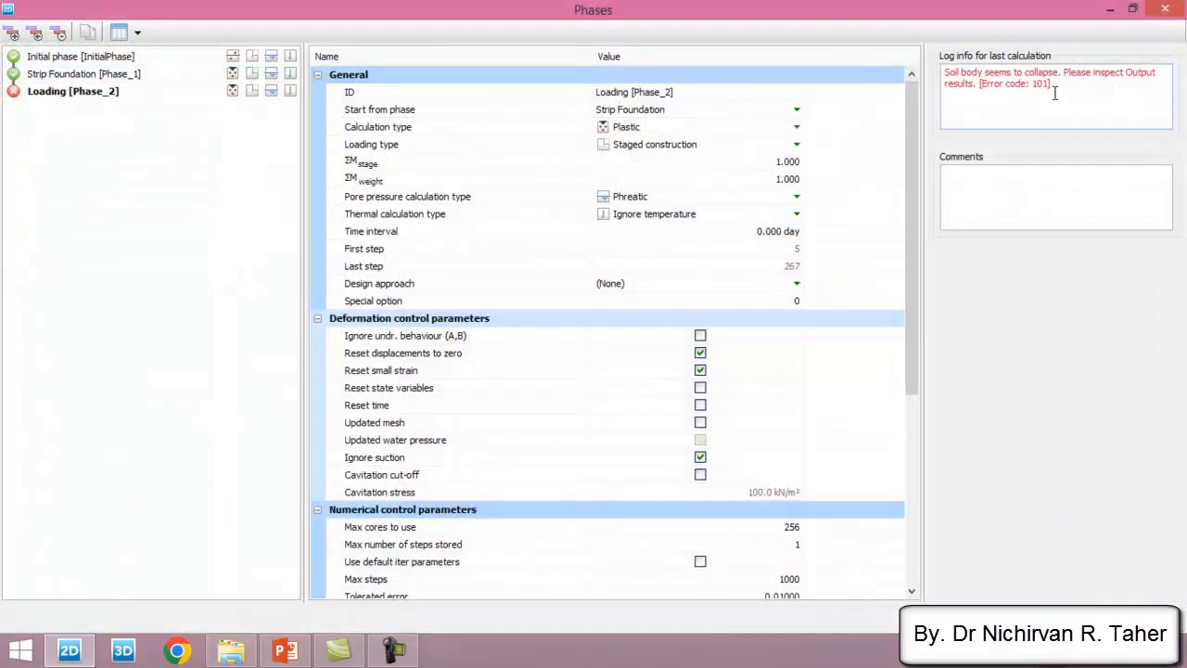
left_click_drag(1066, 87, 943, 71)
left_click(1091, 103)
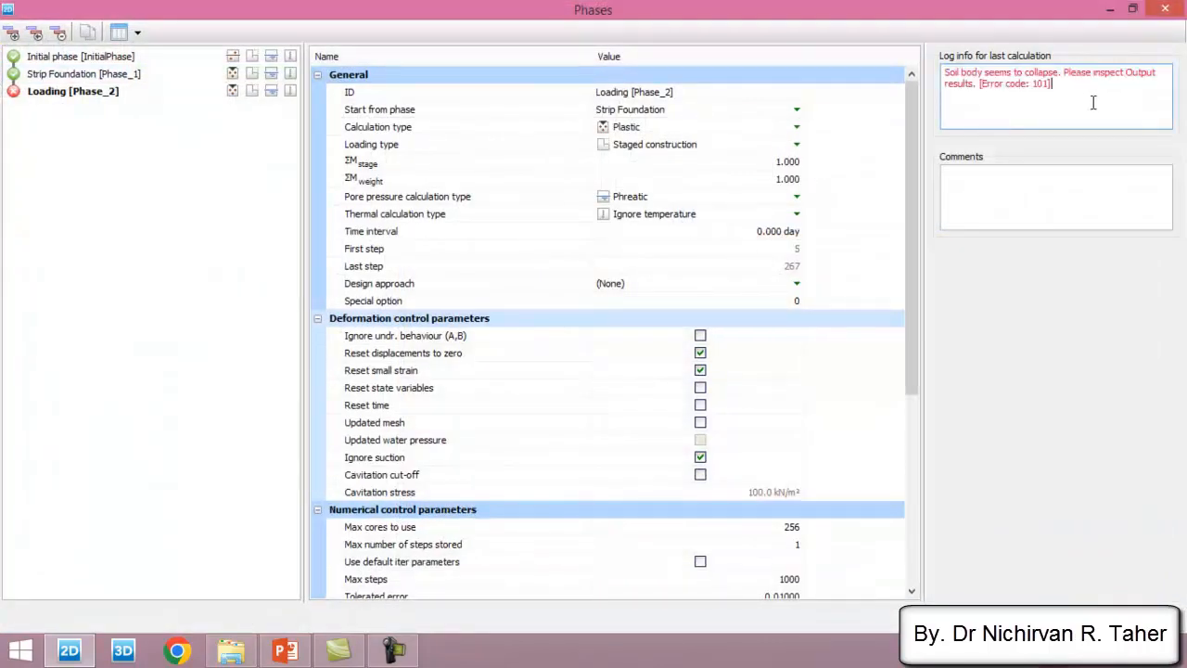
left_click_drag(1068, 88, 937, 72)
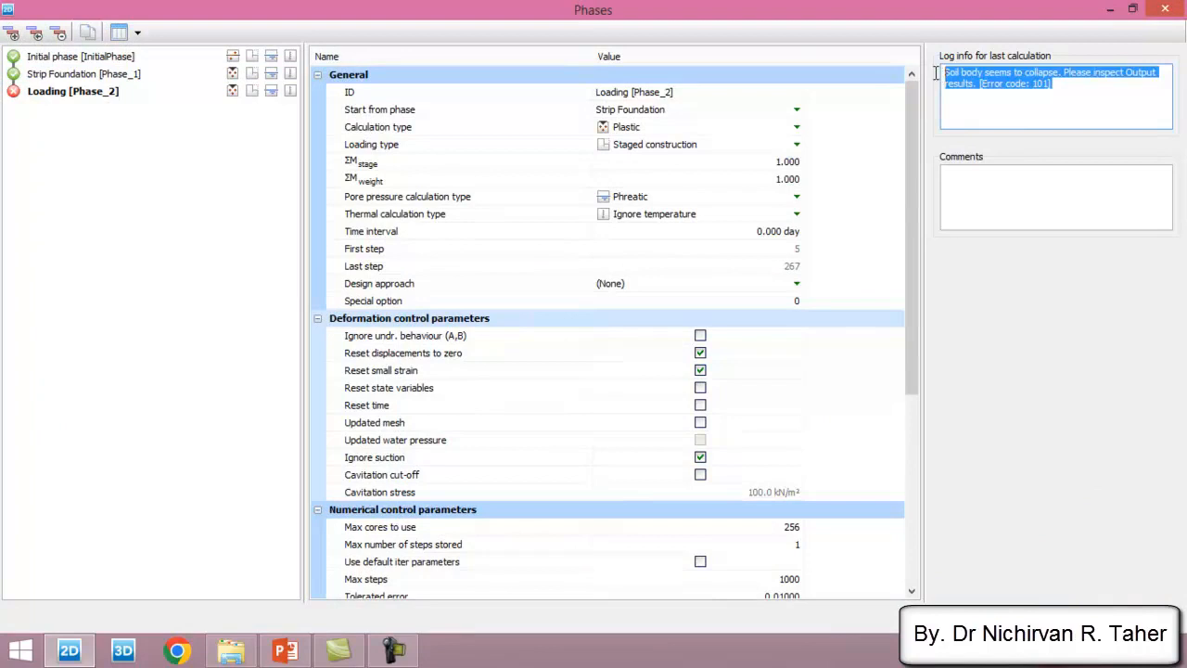
left_click(1075, 93)
left_click_drag(1067, 90, 948, 76)
left_click(1063, 84)
left_click_drag(1052, 87, 914, 73)
left_click(1067, 102)
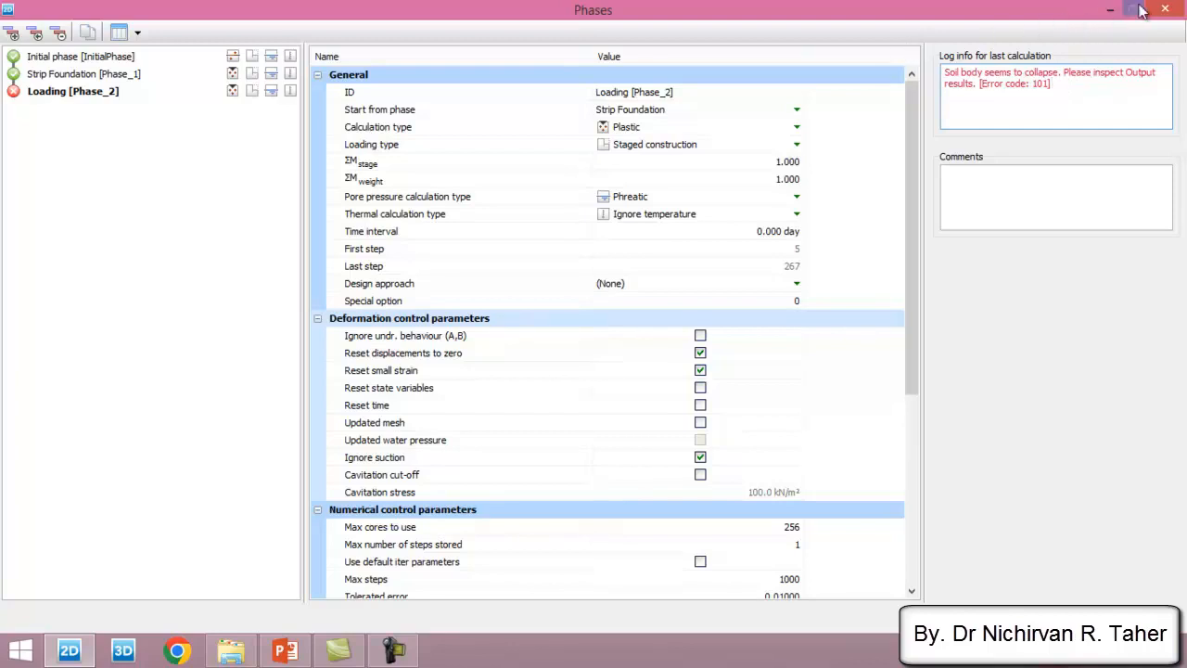
left_click(1166, 11)
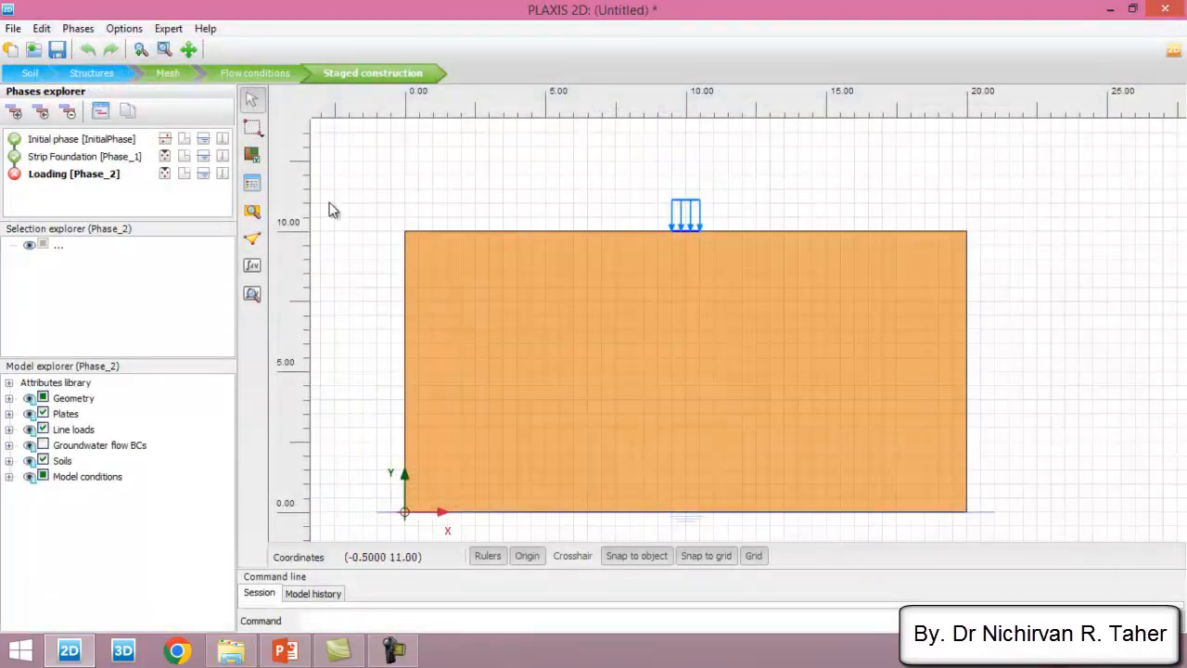
- Save the project to the Desktop as Strip foundation
left_click(65, 51)
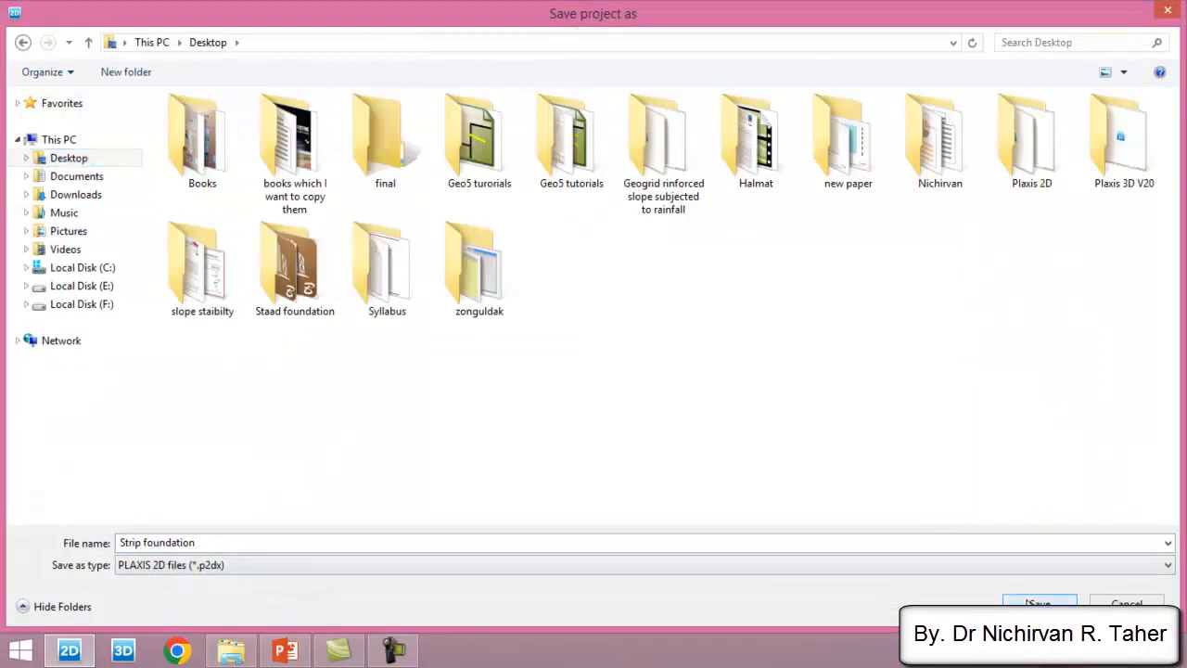
left_click(1039, 603)
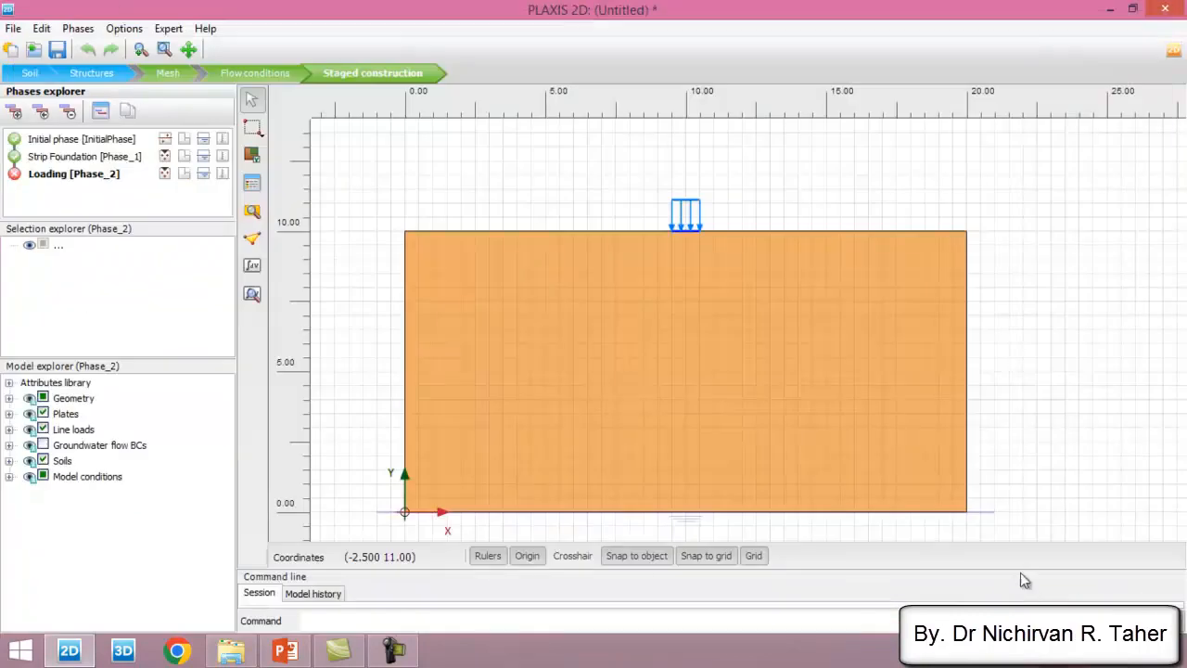
- View the Loading phase's calculation results in PLAXIS 2D Output and examine the deformed mesh around the footing
left_click(251, 296)
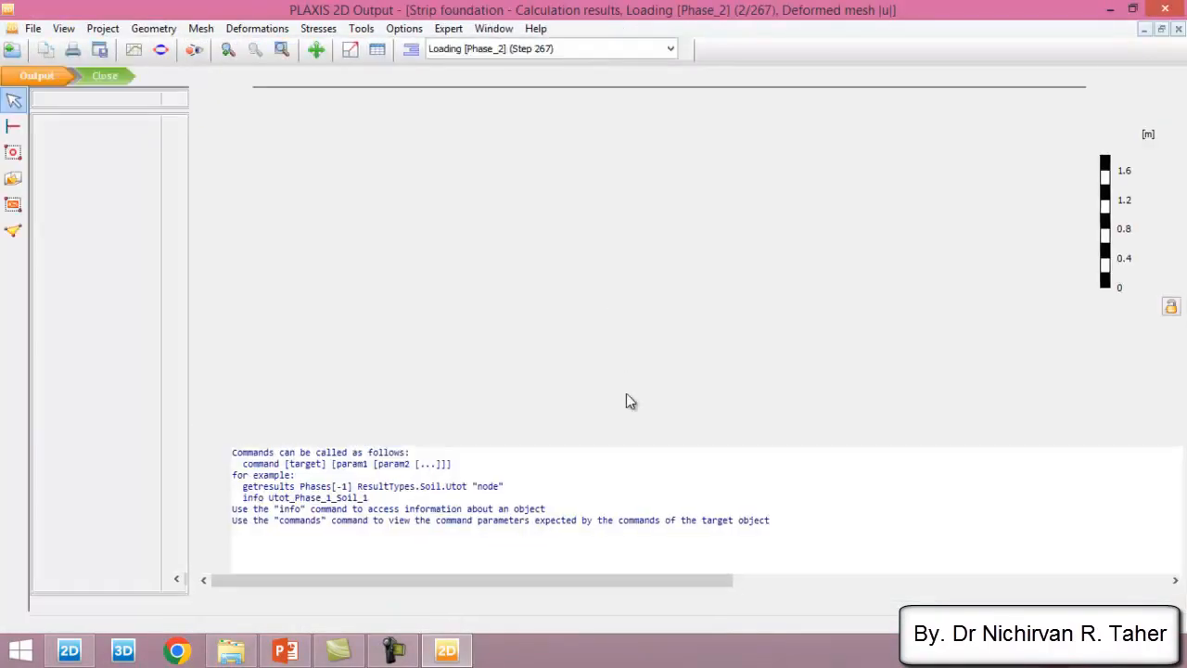
left_click_drag(633, 408, 620, 558)
scroll(620, 225, "up", 4)
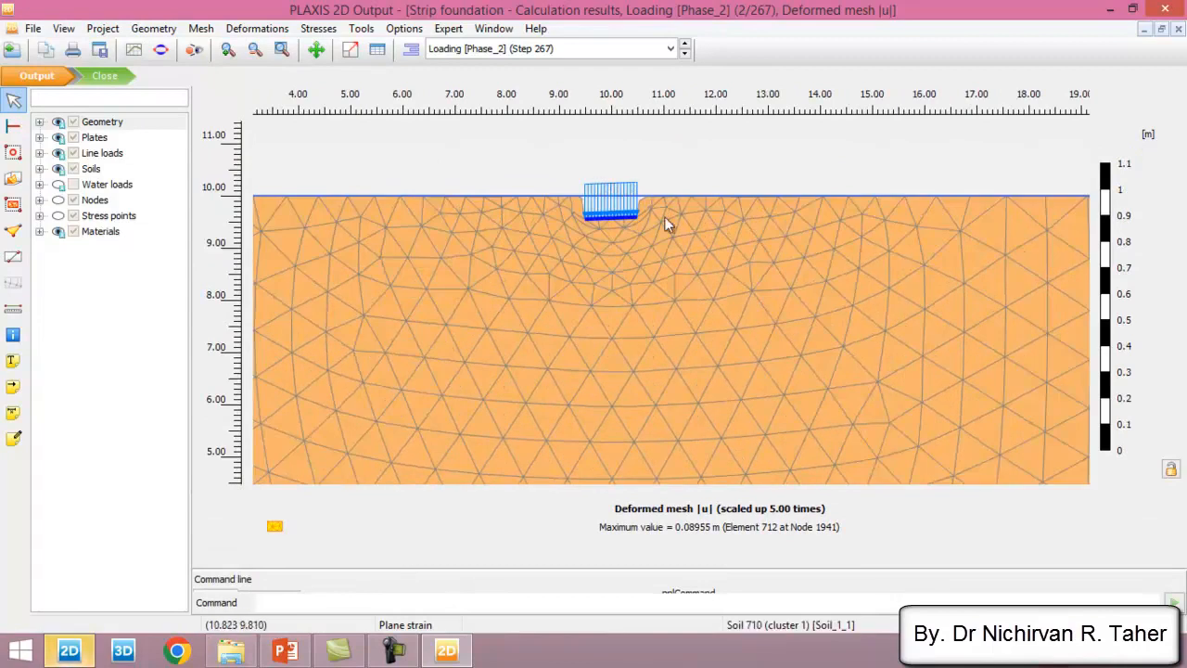
scroll(728, 174, "down", 2)
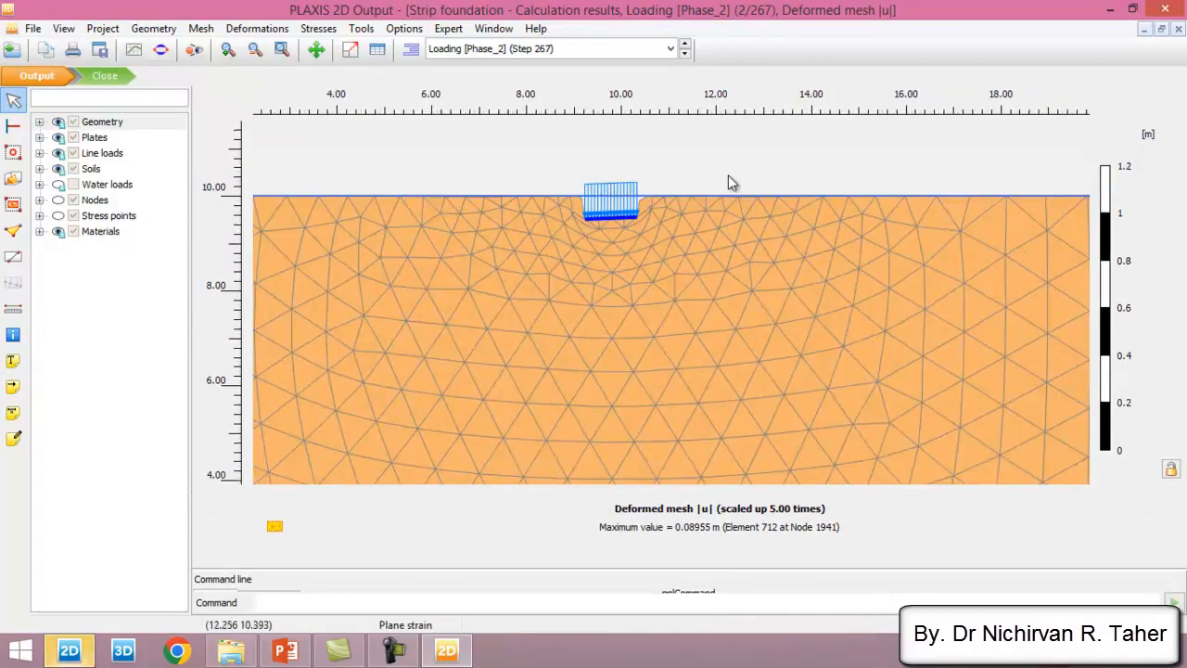
scroll(613, 169, "up", 2)
scroll(662, 182, "up", 1)
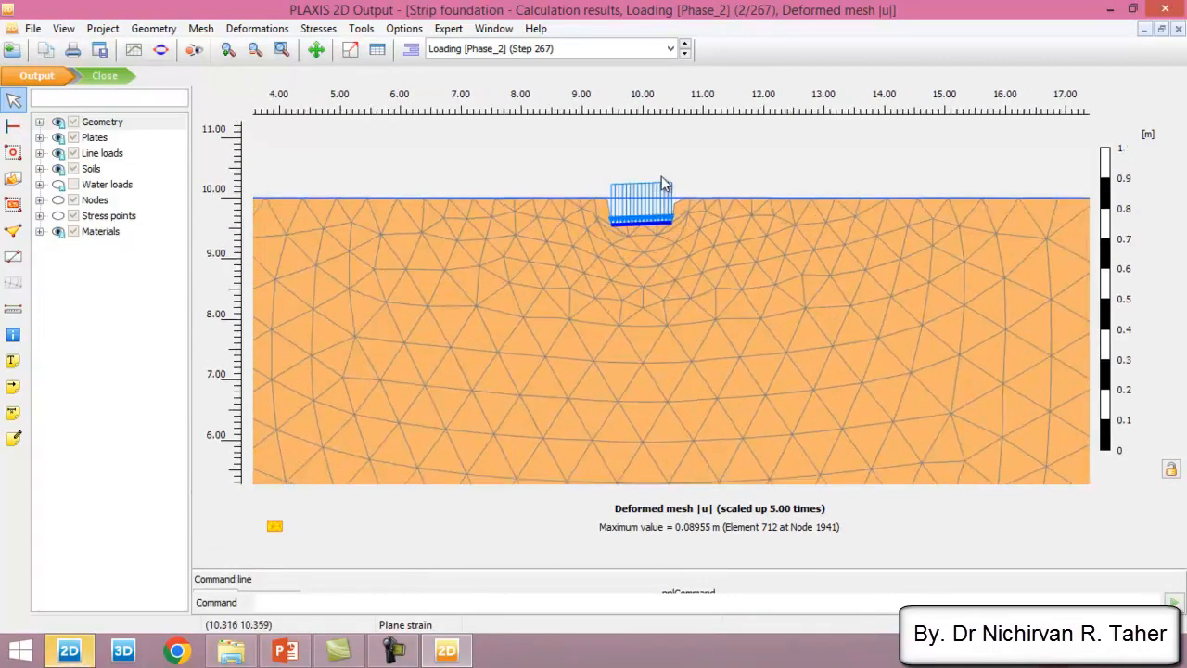
- Show the total displacements |u| for the Loading phase and examine the contours beneath the footing
left_click(259, 29)
mouse_move(336, 80)
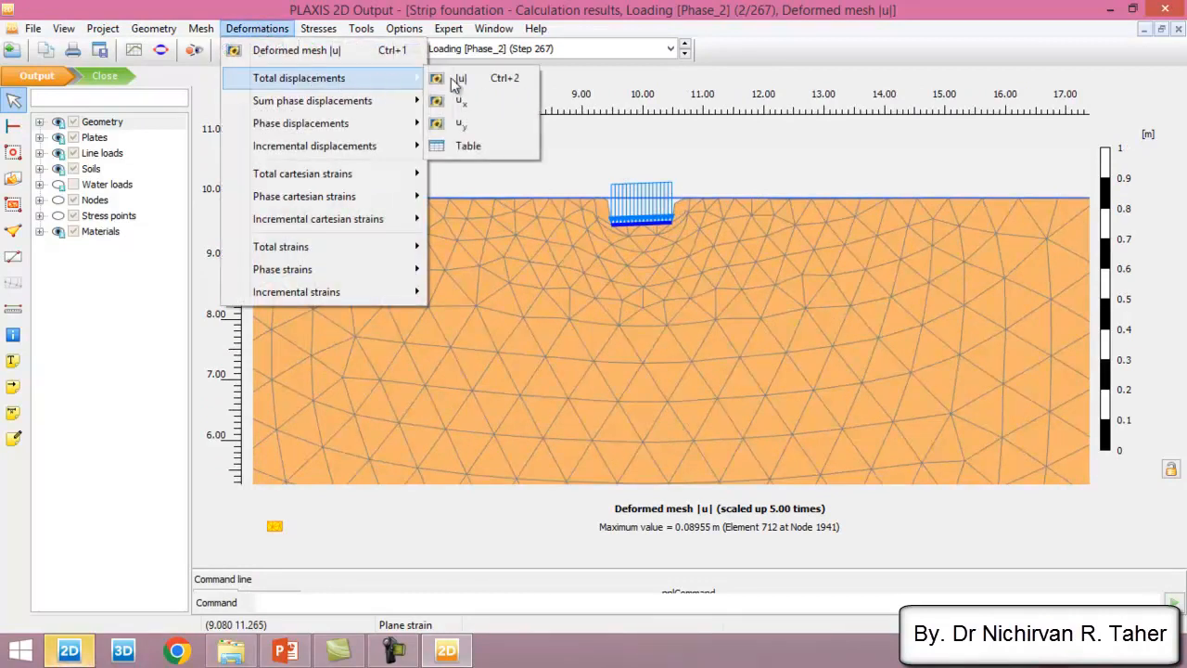
left_click(508, 83)
scroll(533, 137, "down", 2)
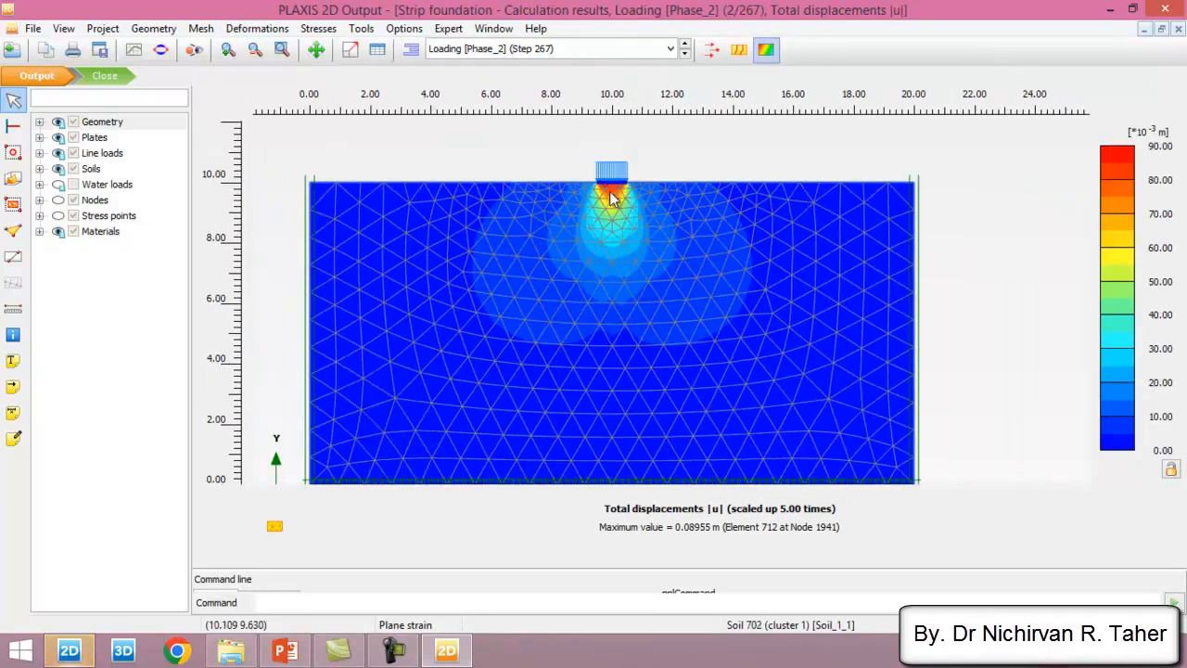
scroll(560, 176, "up", 1)
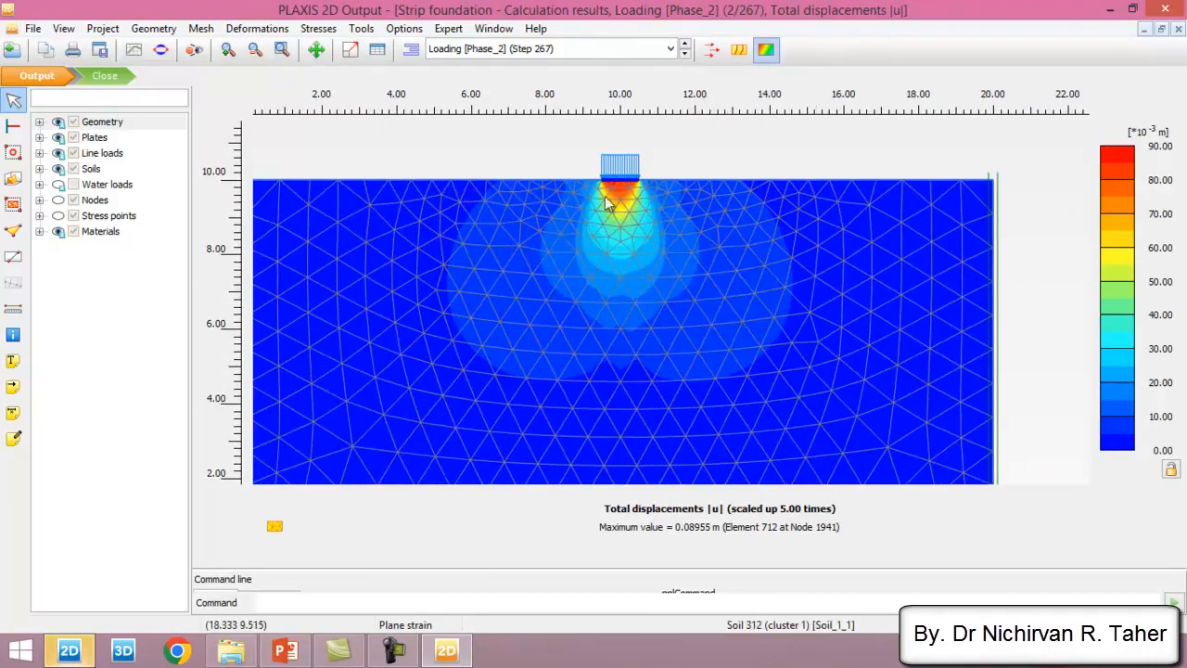
scroll(685, 238, "up", 1)
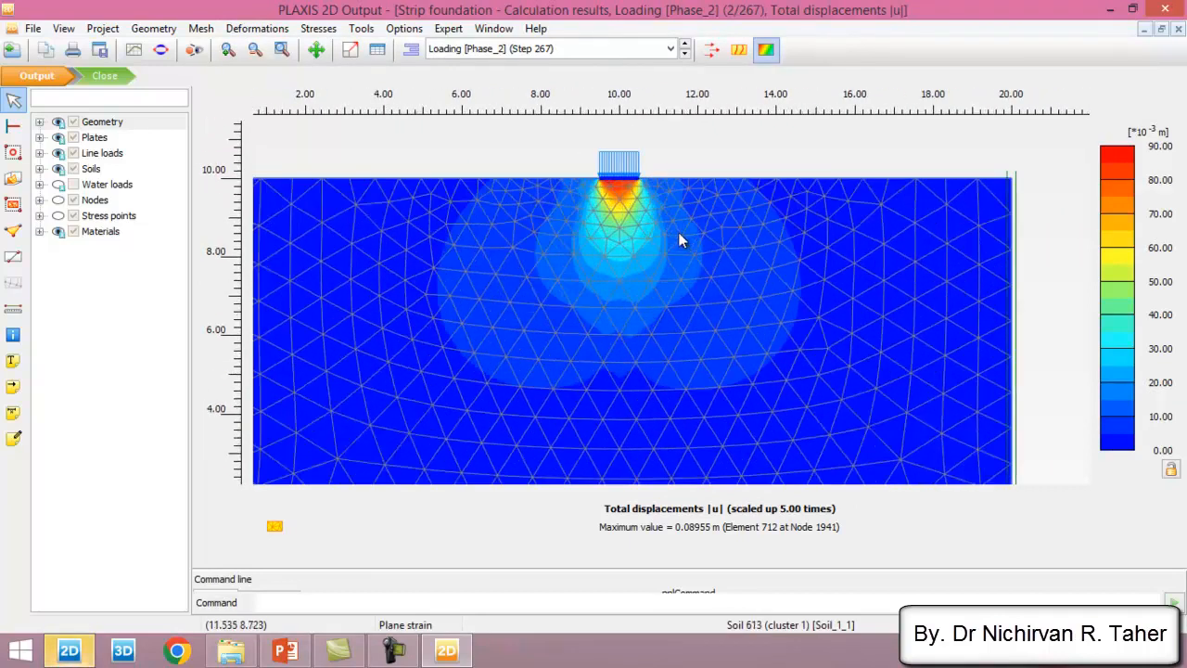
- Show the total horizontal displacements u_x around the footing, and change the display from shadings to arrows
left_click(258, 31)
mouse_move(352, 78)
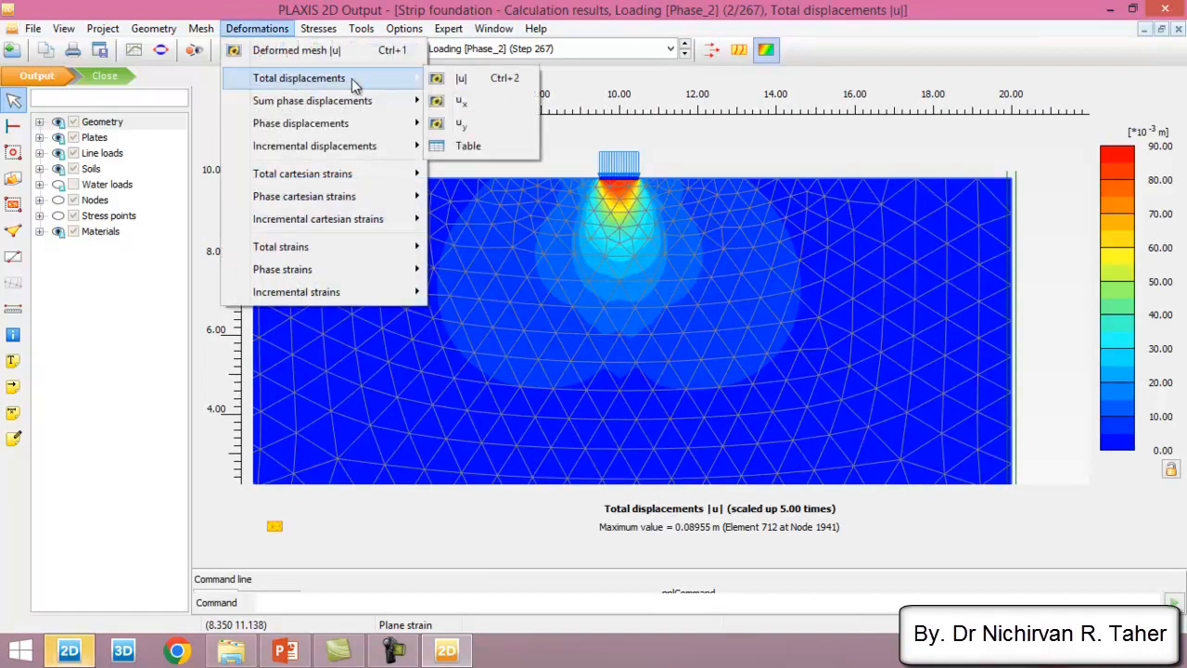
left_click(485, 107)
scroll(656, 139, "up", 2)
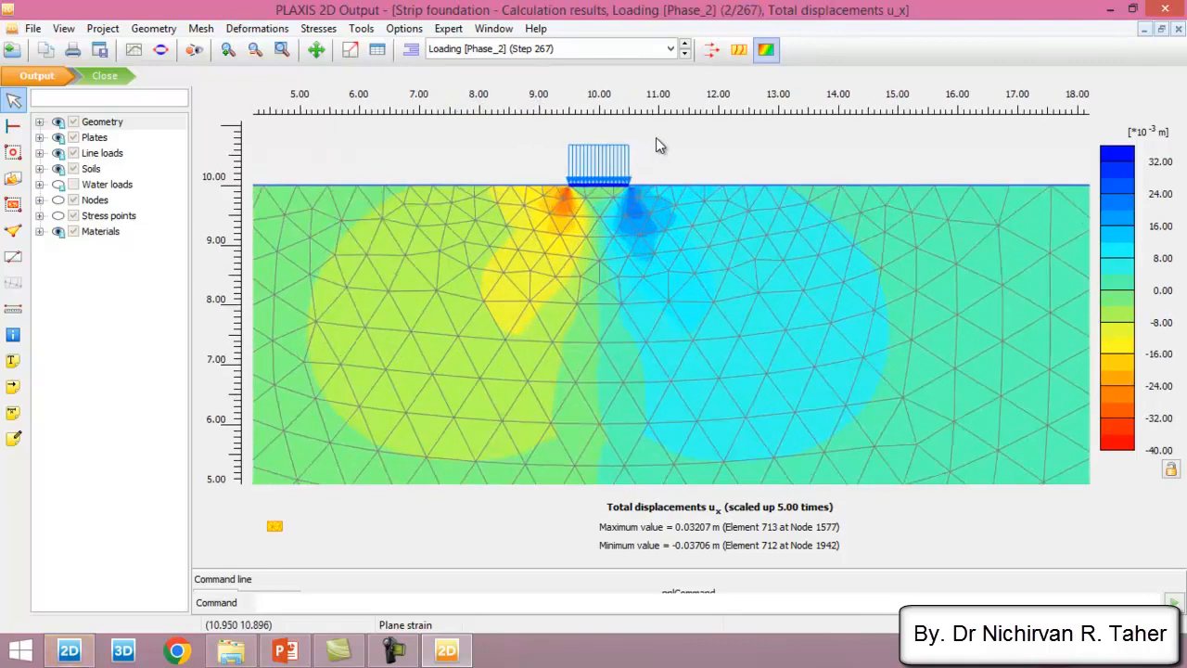
scroll(705, 189, "down", 2)
scroll(659, 172, "up", 1)
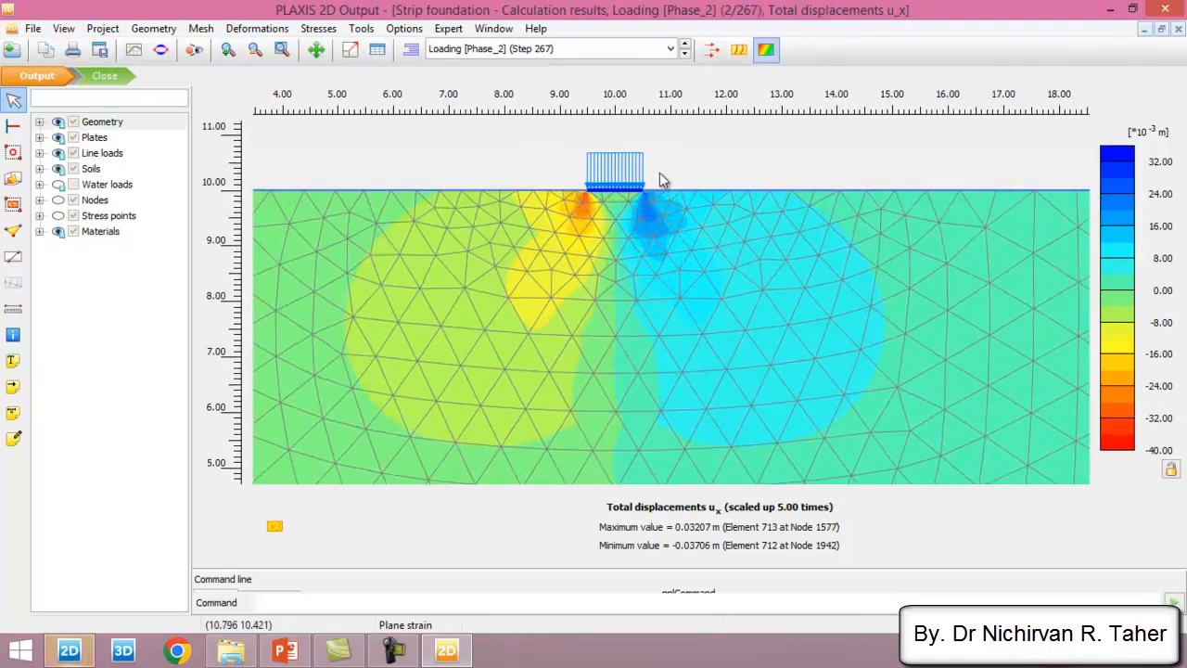
left_click(712, 50)
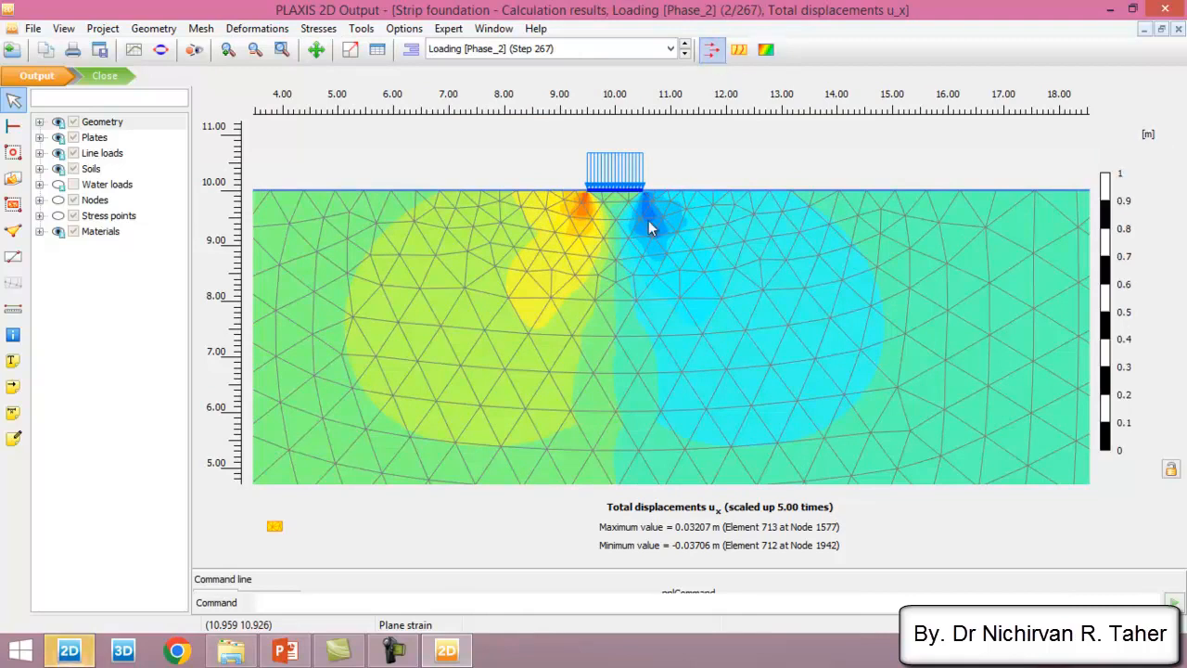
- Show the total vertical displacements u_y for the Loading phase and examine the arrows beneath the footing
scroll(499, 206, "up", 1)
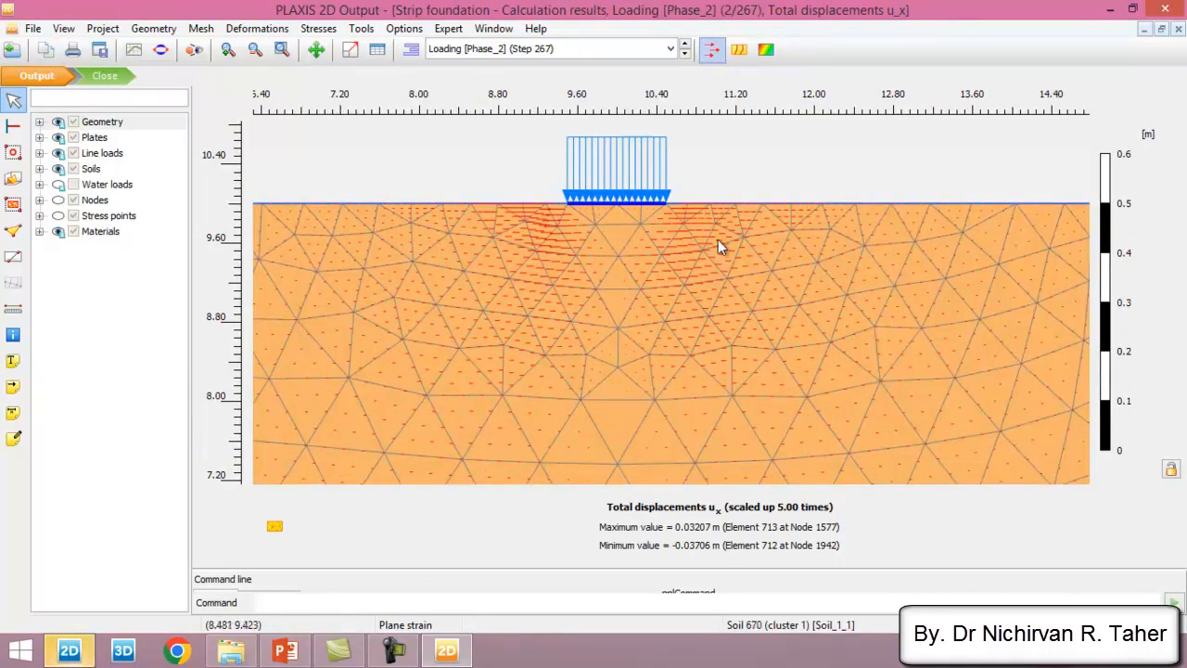
left_click(256, 28)
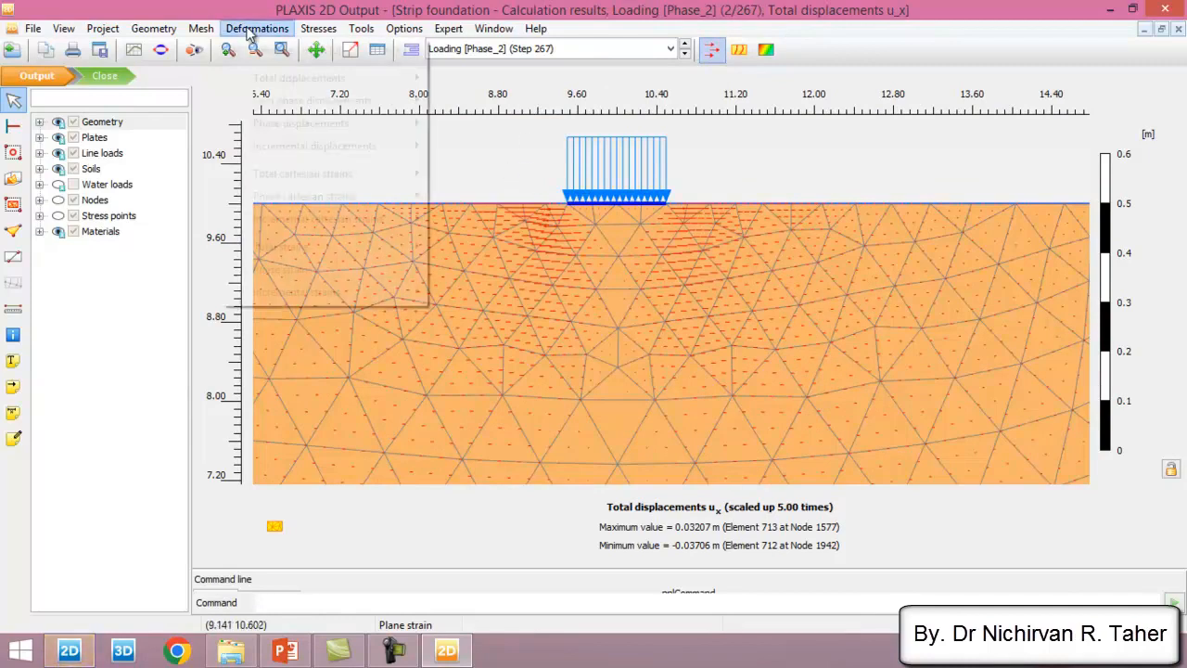
mouse_move(394, 81)
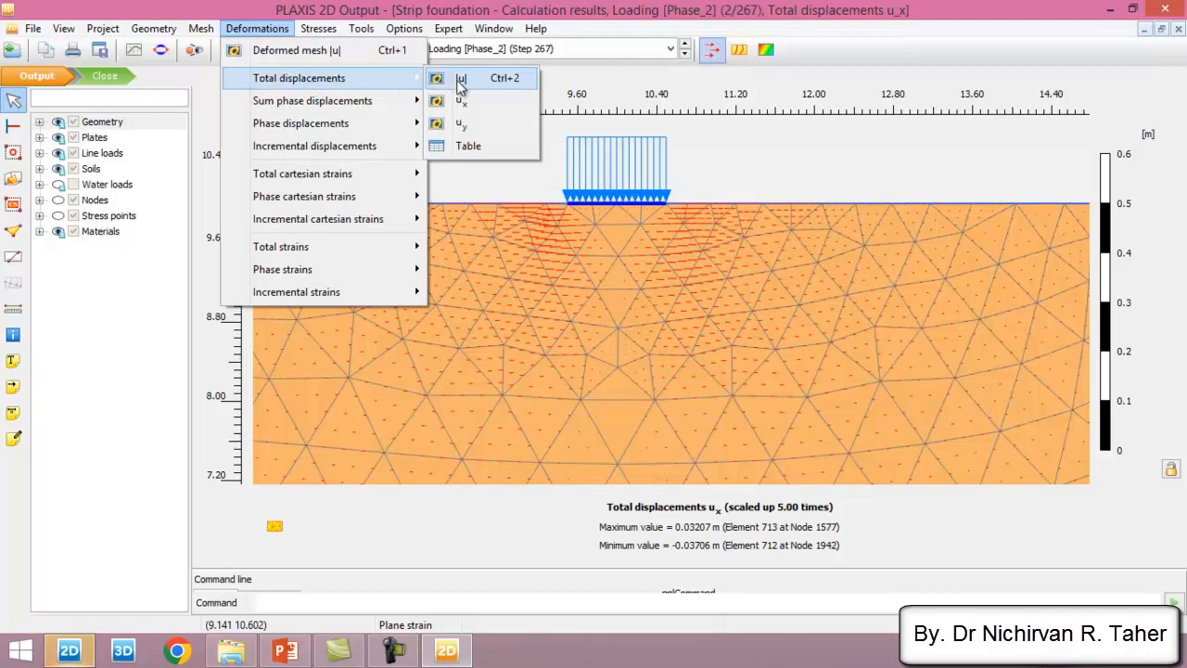
left_click(474, 126)
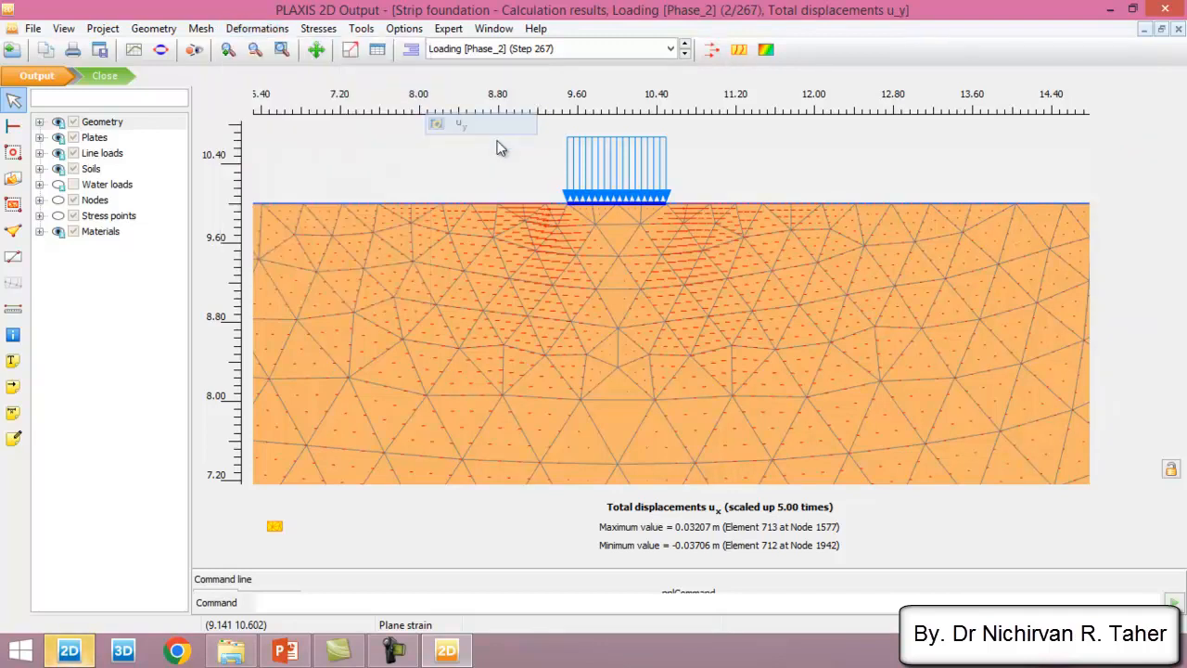
scroll(634, 223, "down", 1)
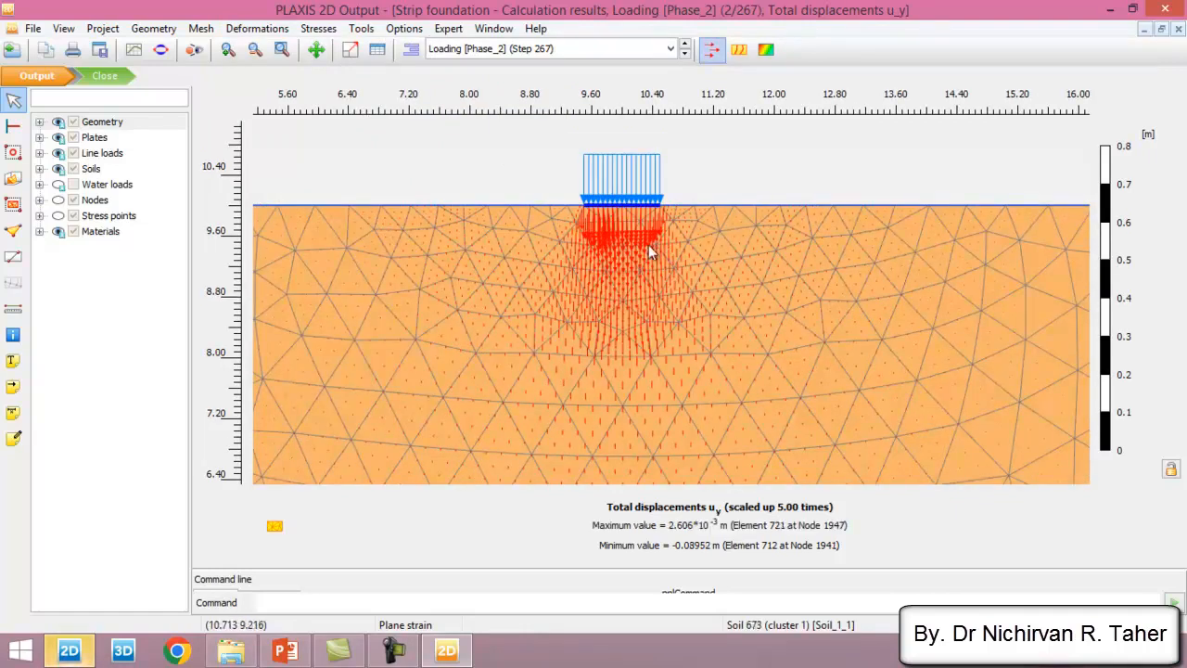
scroll(649, 243, "up", 1)
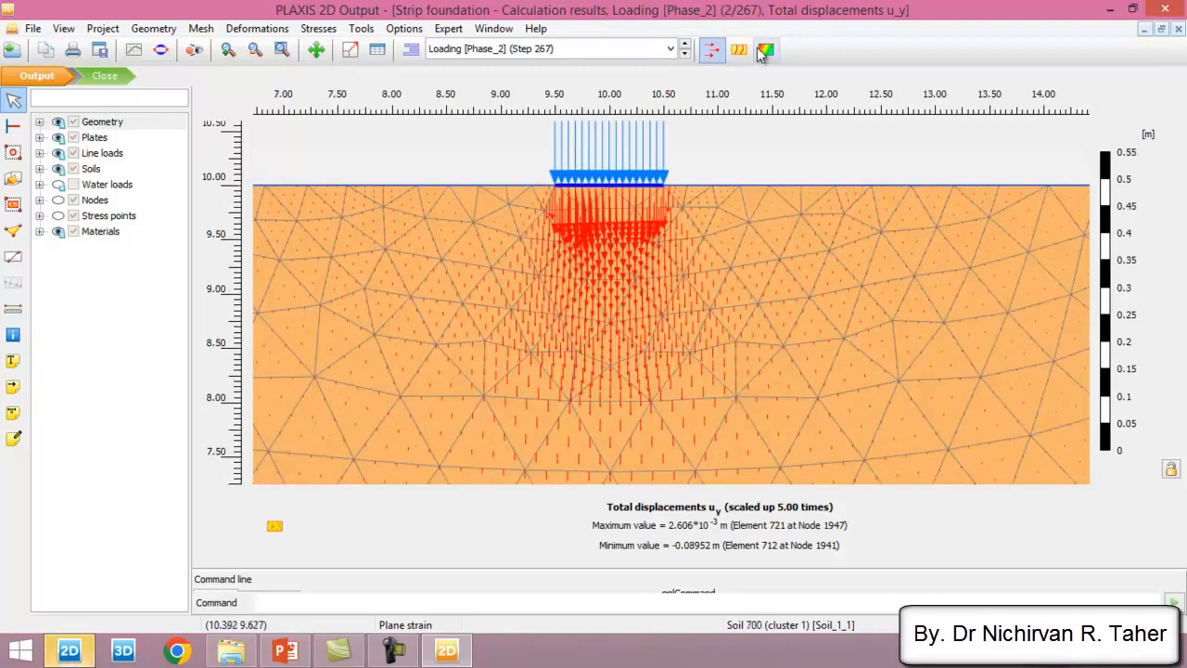
- Change the u_y display from arrows to shadings and examine the vertical displacement contours beneath the footing
left_click(766, 51)
scroll(636, 156, "down", 3)
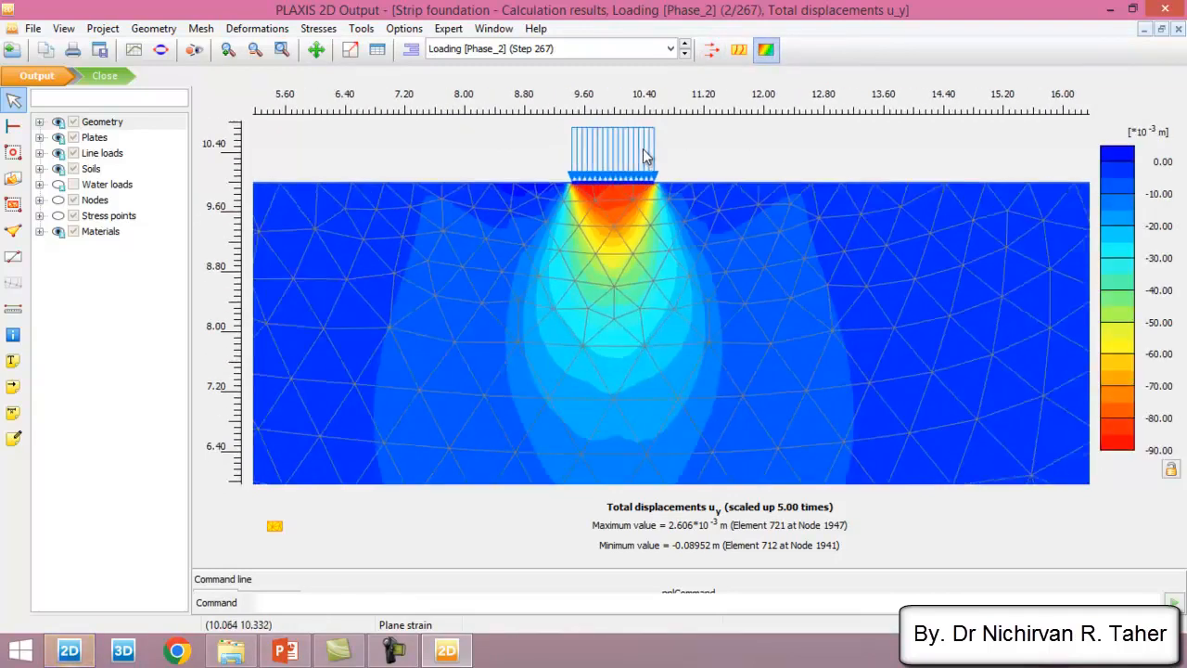
scroll(654, 178, "up", 1)
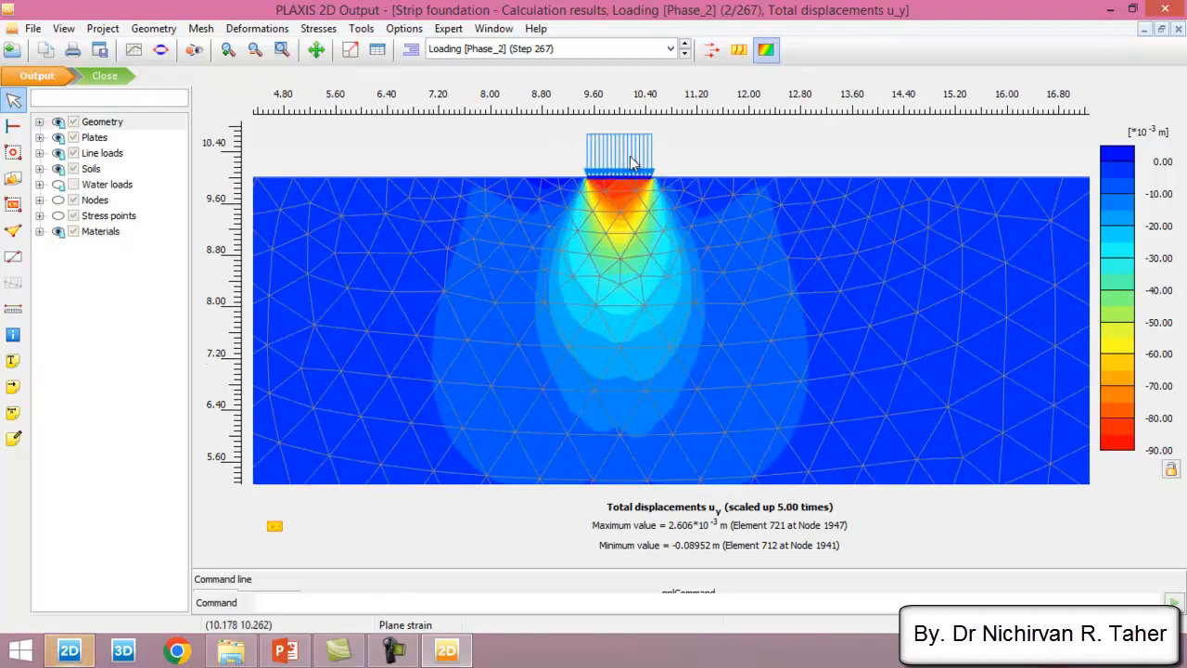
scroll(629, 155, "down", 1)
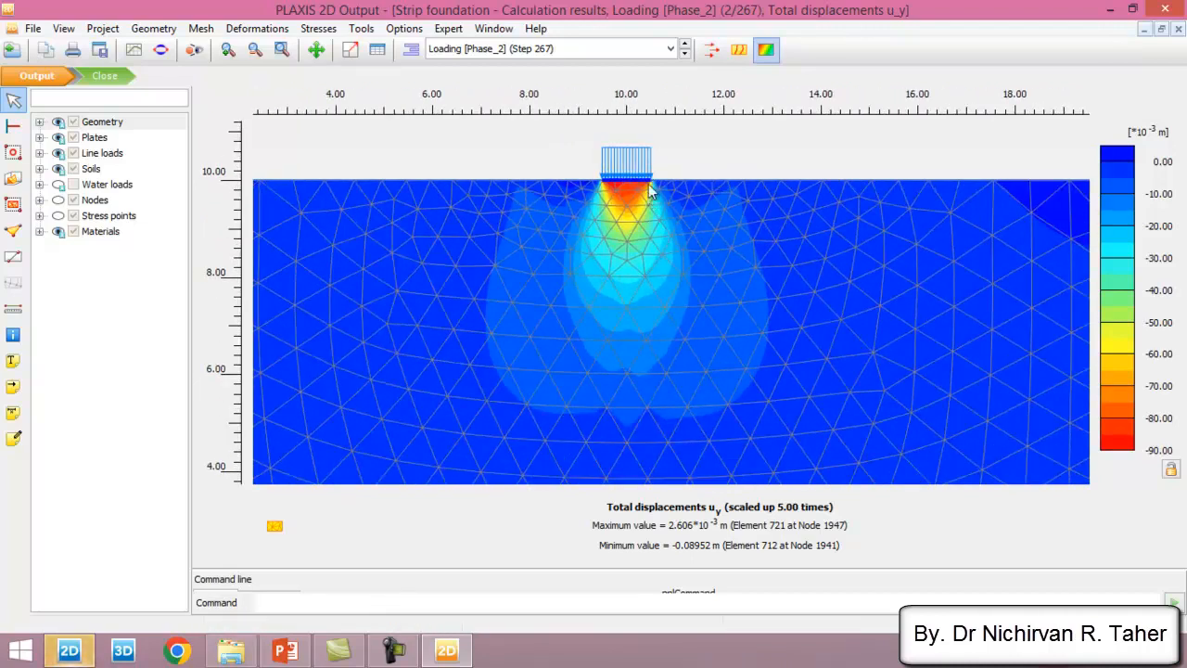
scroll(649, 192, "up", 1)
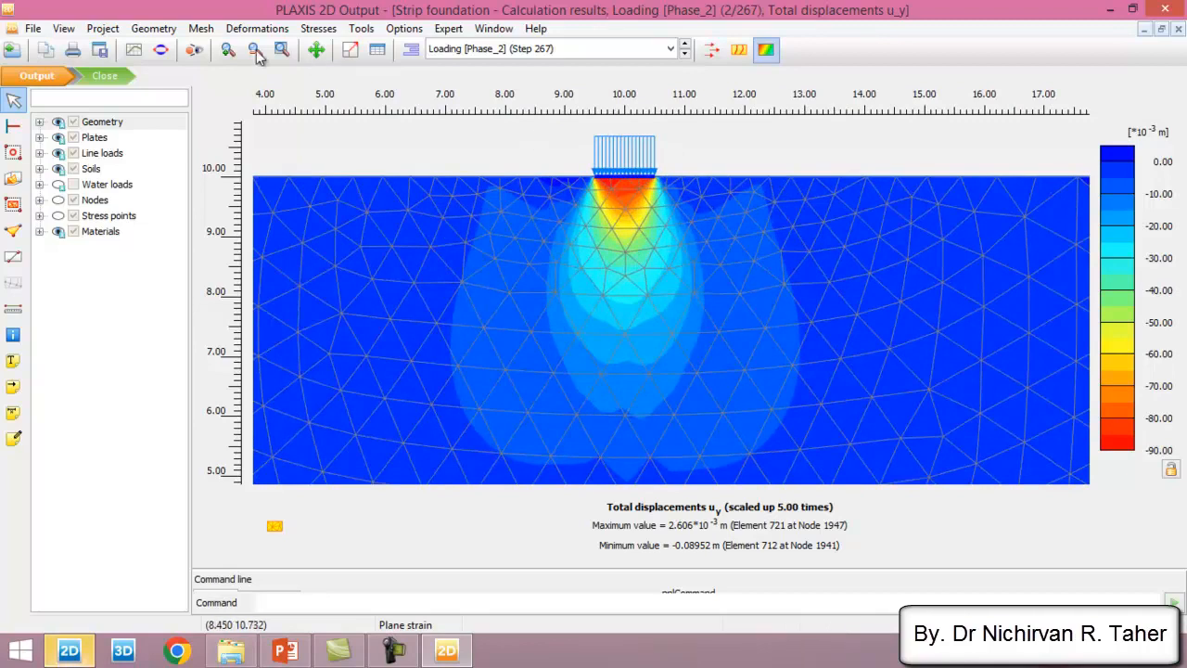
- Create a new chart in the Curves manager with the project multiplier ΣMstage on the X-axis
left_click(135, 51)
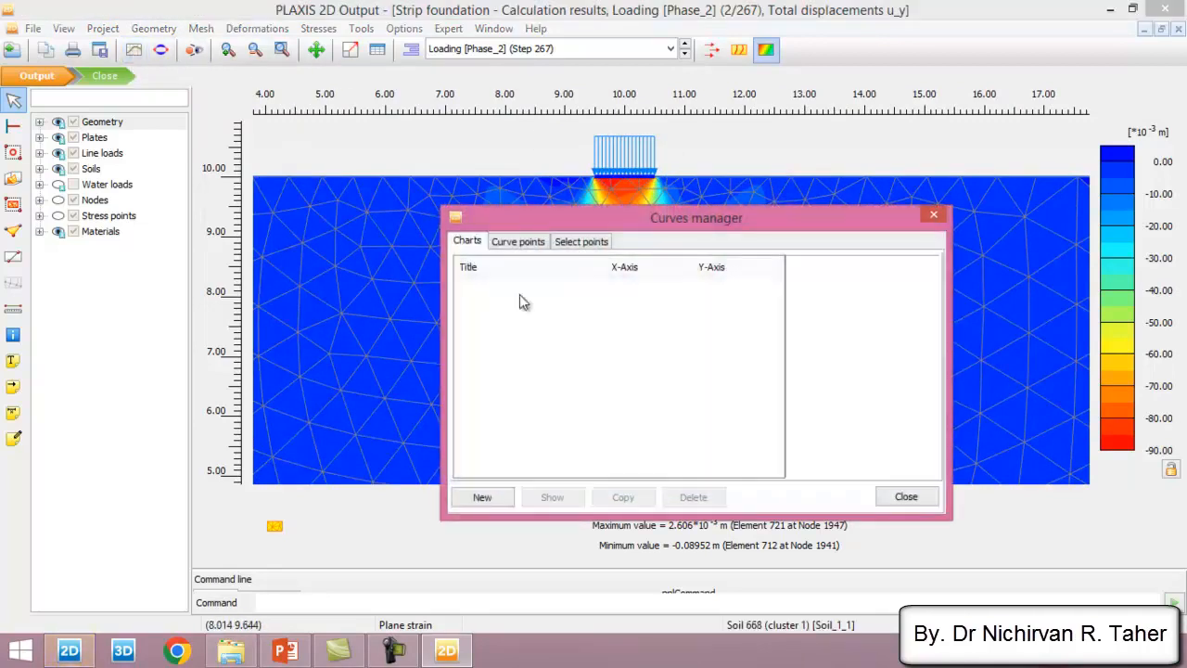
left_click(485, 496)
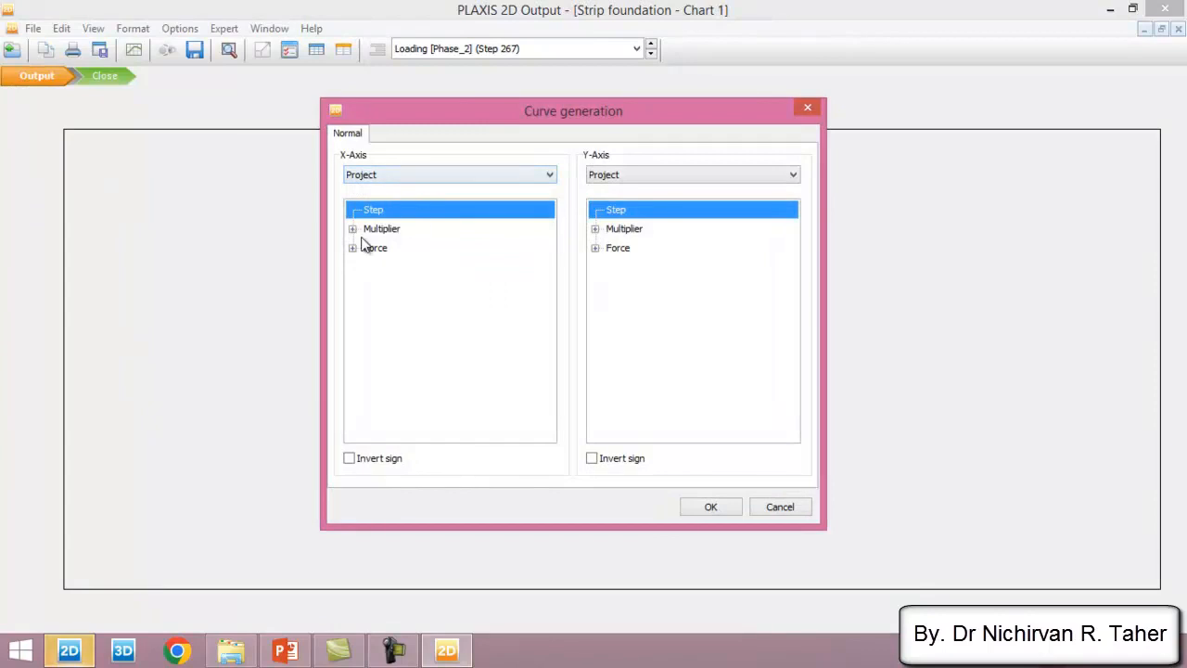
left_click(352, 229)
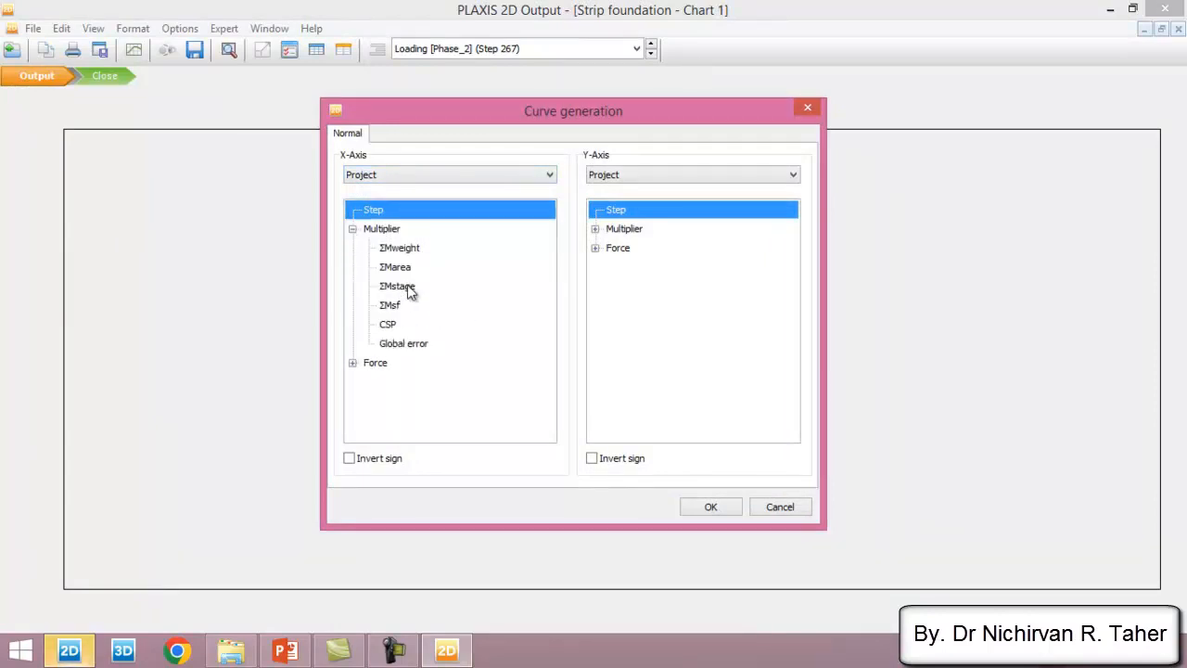
left_click(397, 286)
- Put the total displacement u_y of the soil node at (10.000; 10.000) on the Y-axis and generate the curve
left_click(644, 175)
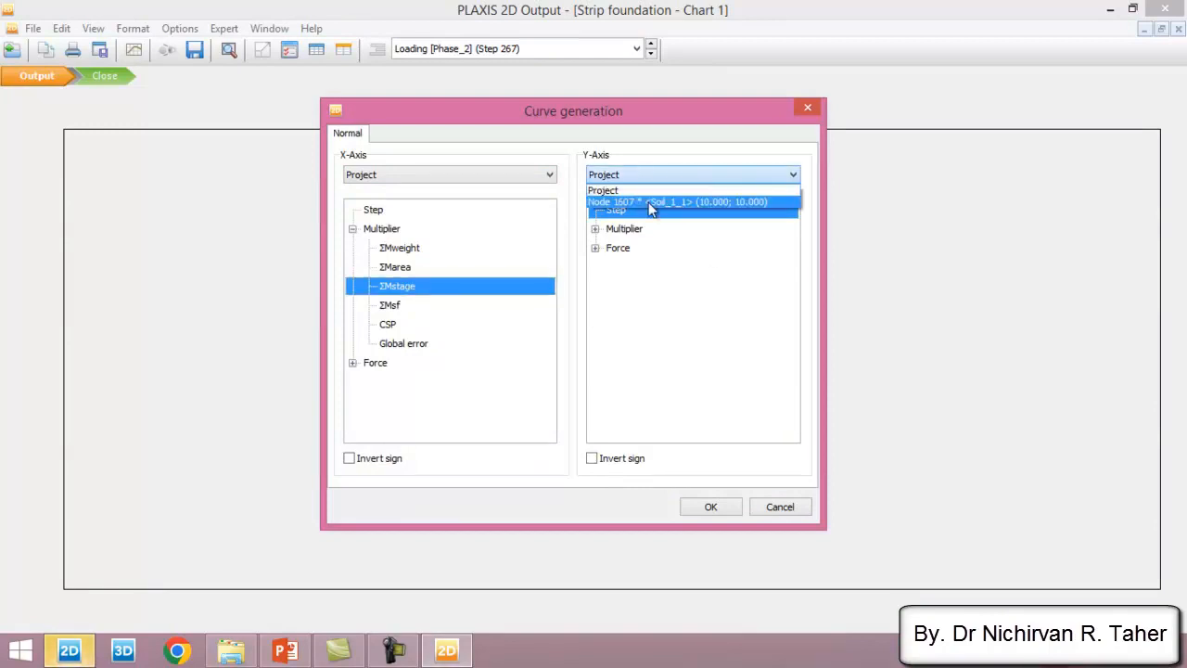
left_click(739, 203)
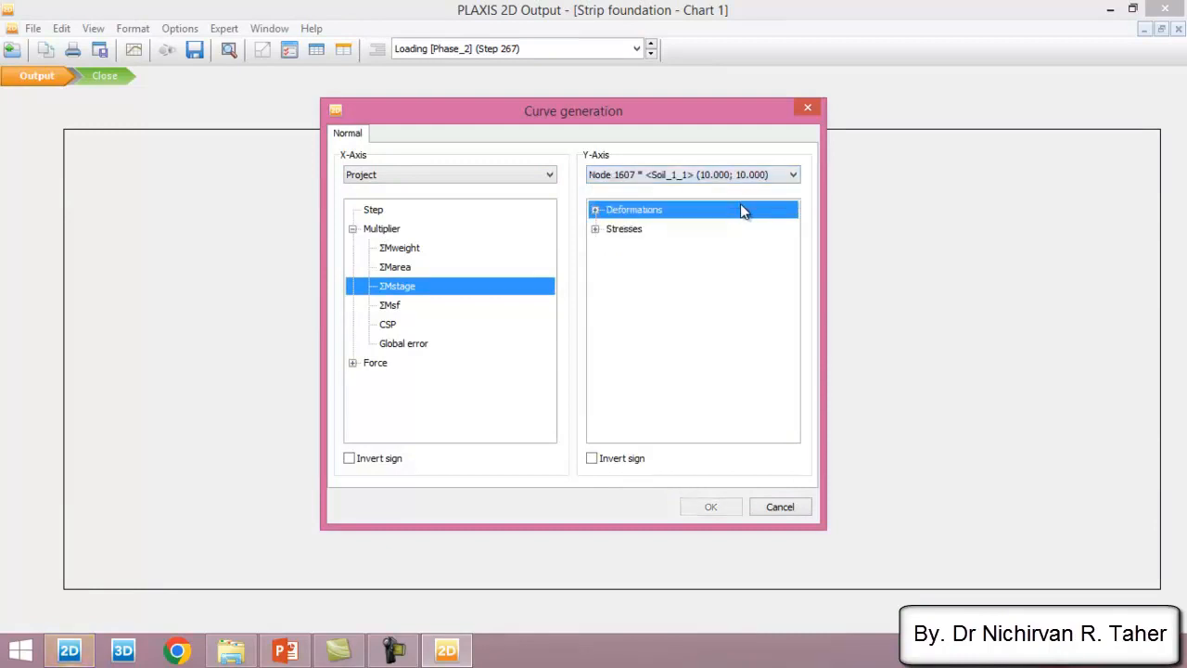
left_click(599, 211)
left_click(611, 229)
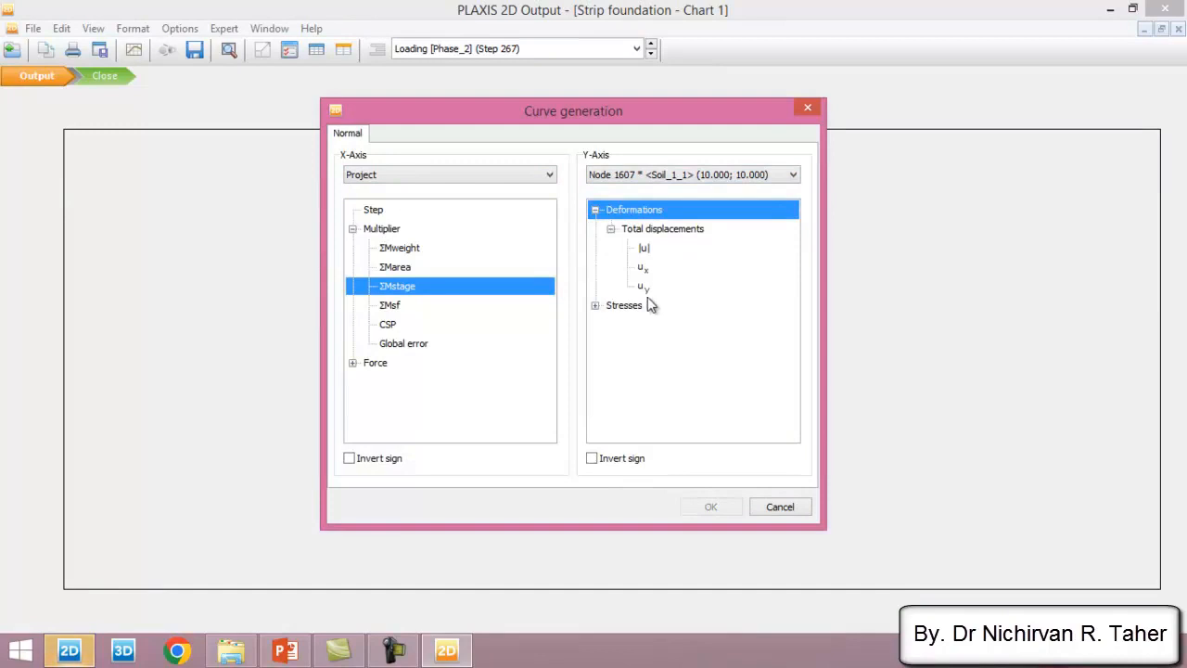
left_click(649, 290)
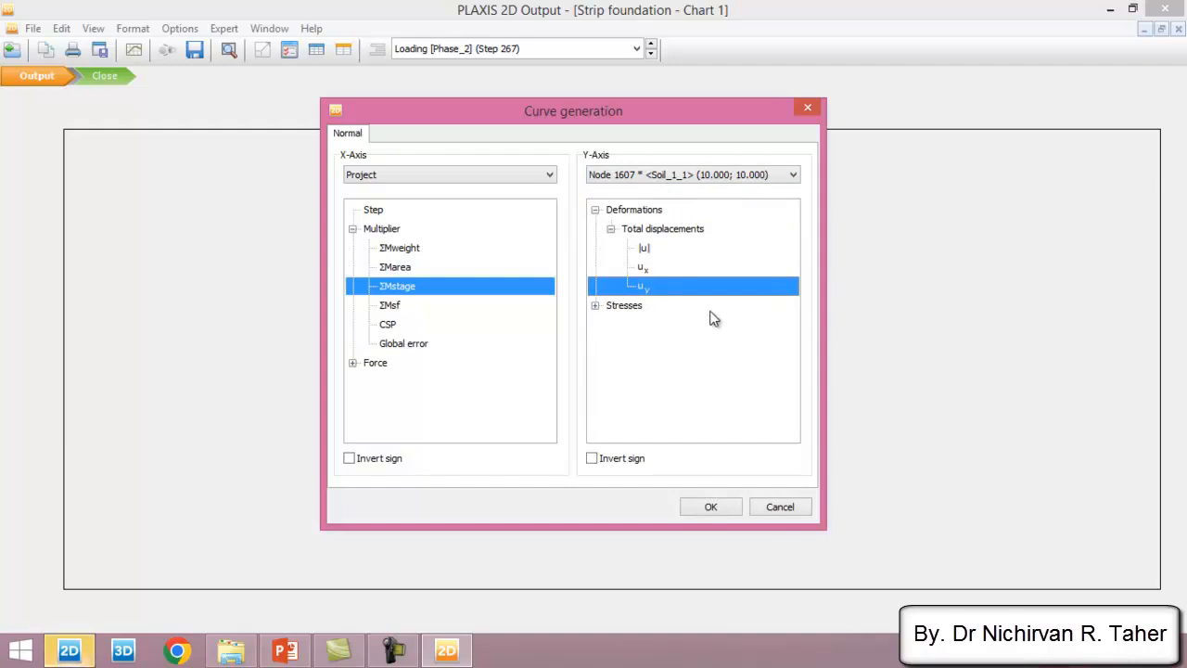
left_click(721, 510)
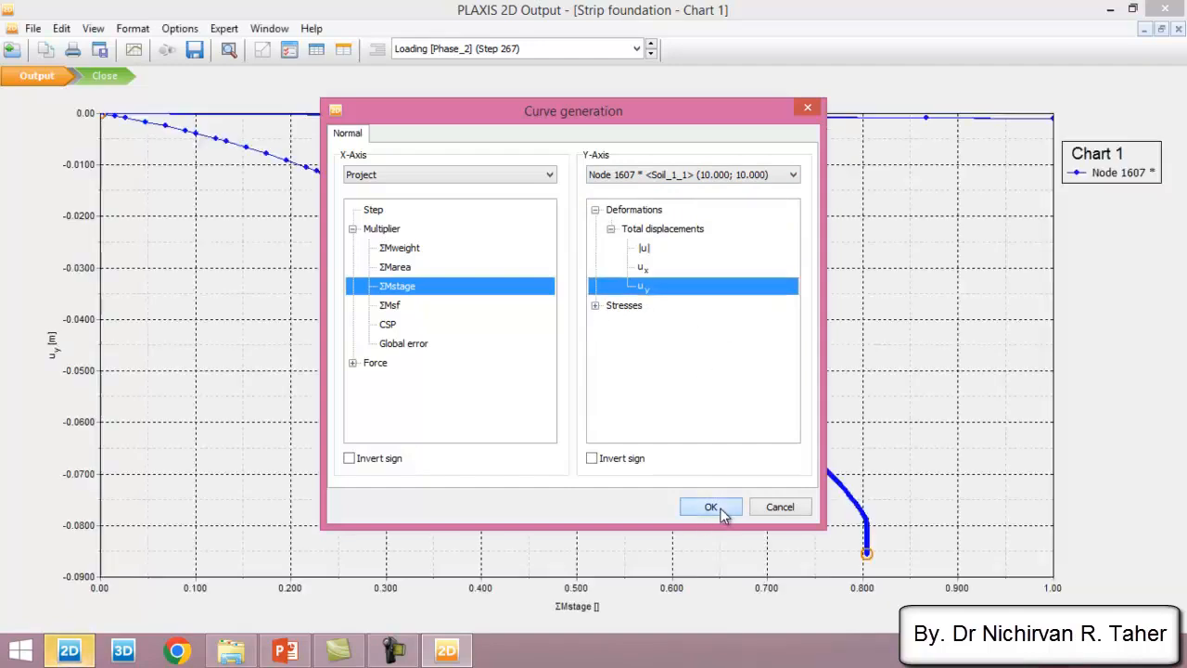
- Restrict the chart's curve to the Loading phase by excluding the Initial phase and Strip Foundation phase in its settings
right_click(699, 253)
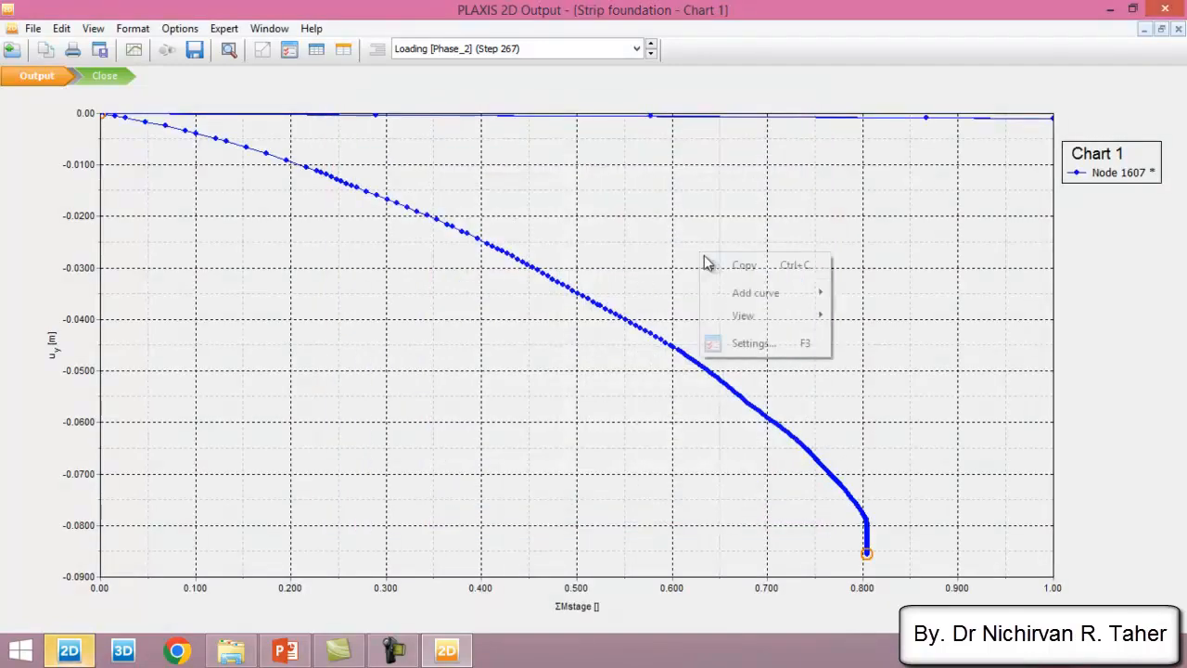
left_click(761, 344)
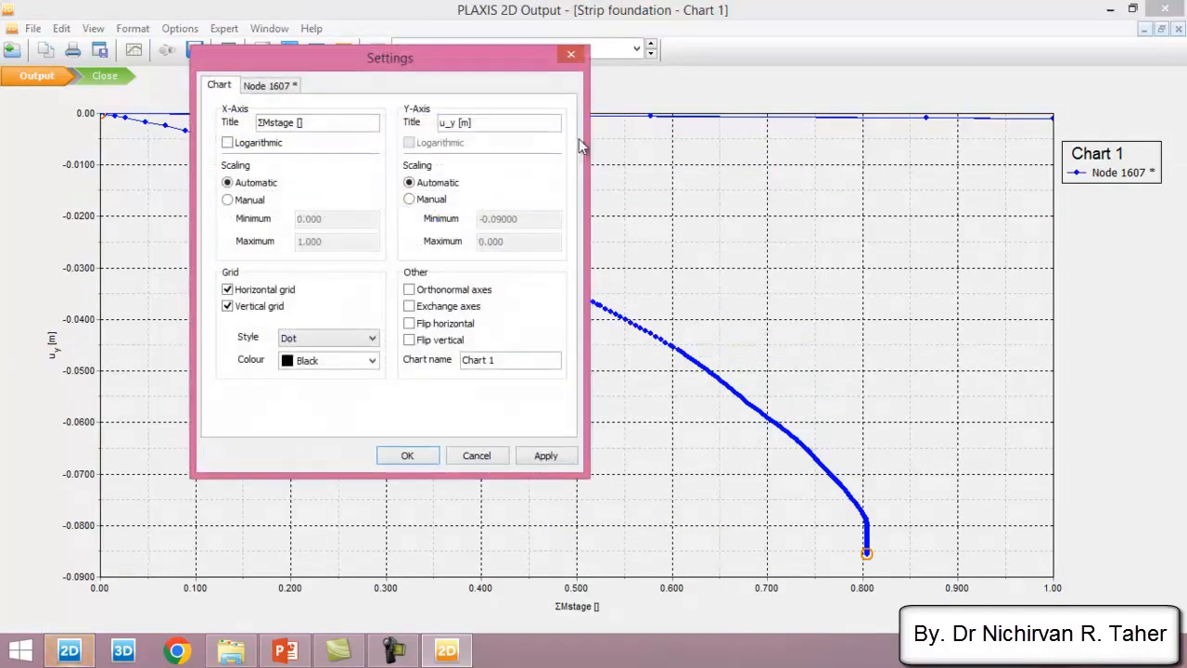
left_click(287, 91)
left_click(533, 155)
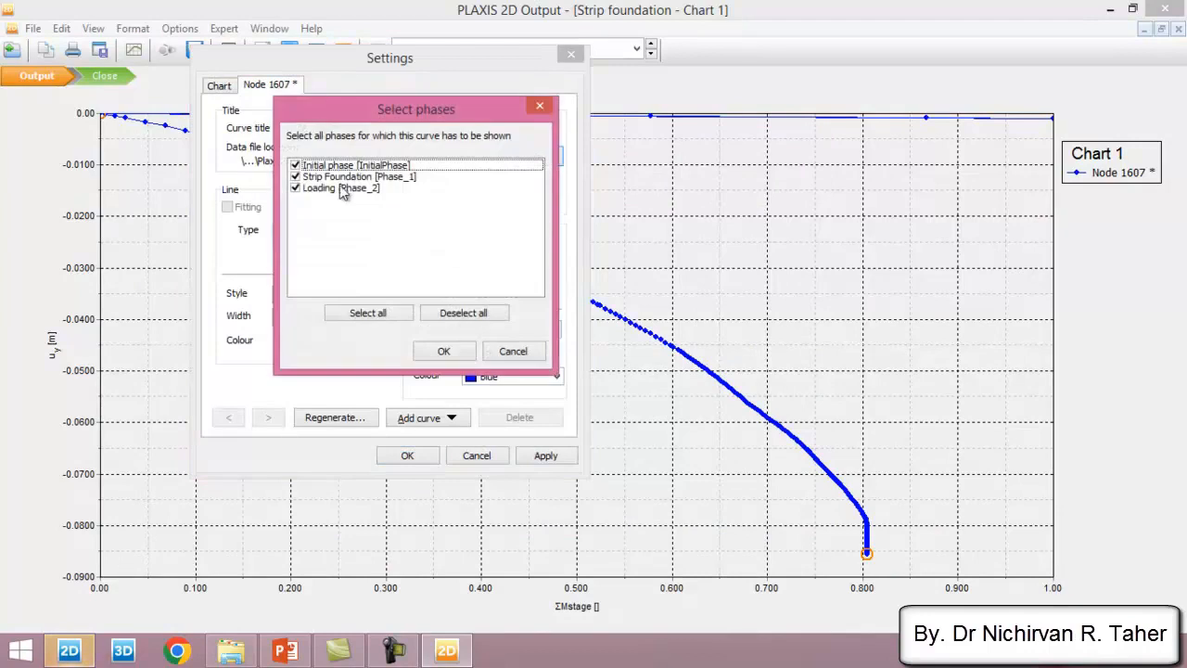
left_click(296, 176)
left_click(295, 165)
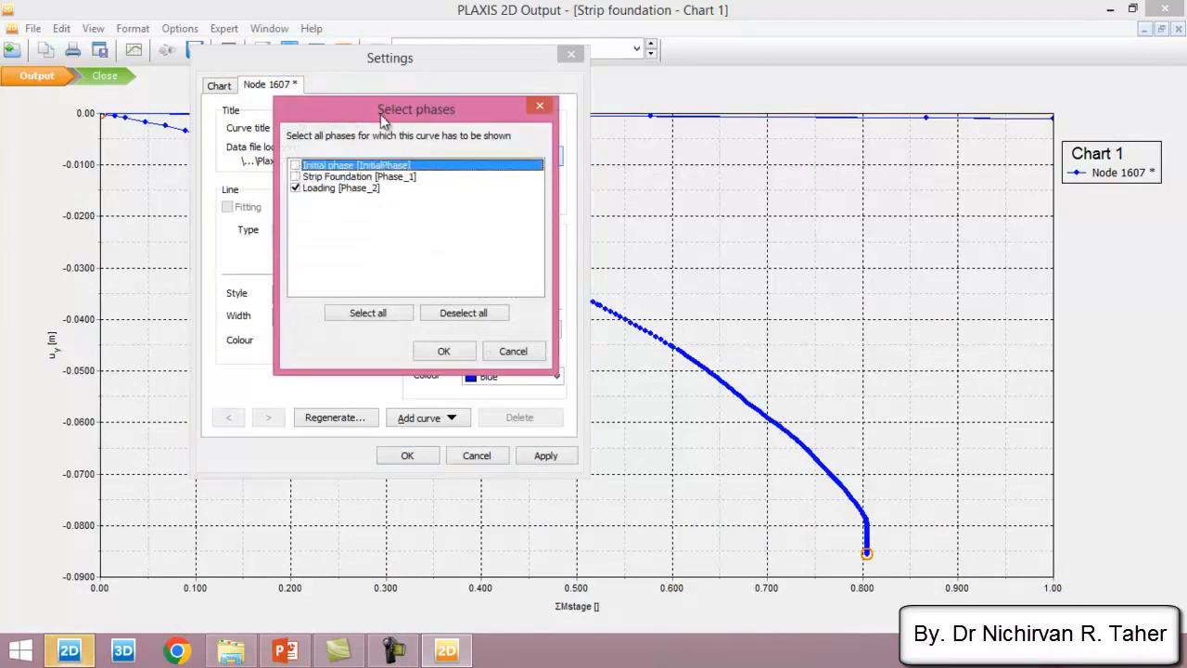
left_click_drag(381, 114, 518, 108)
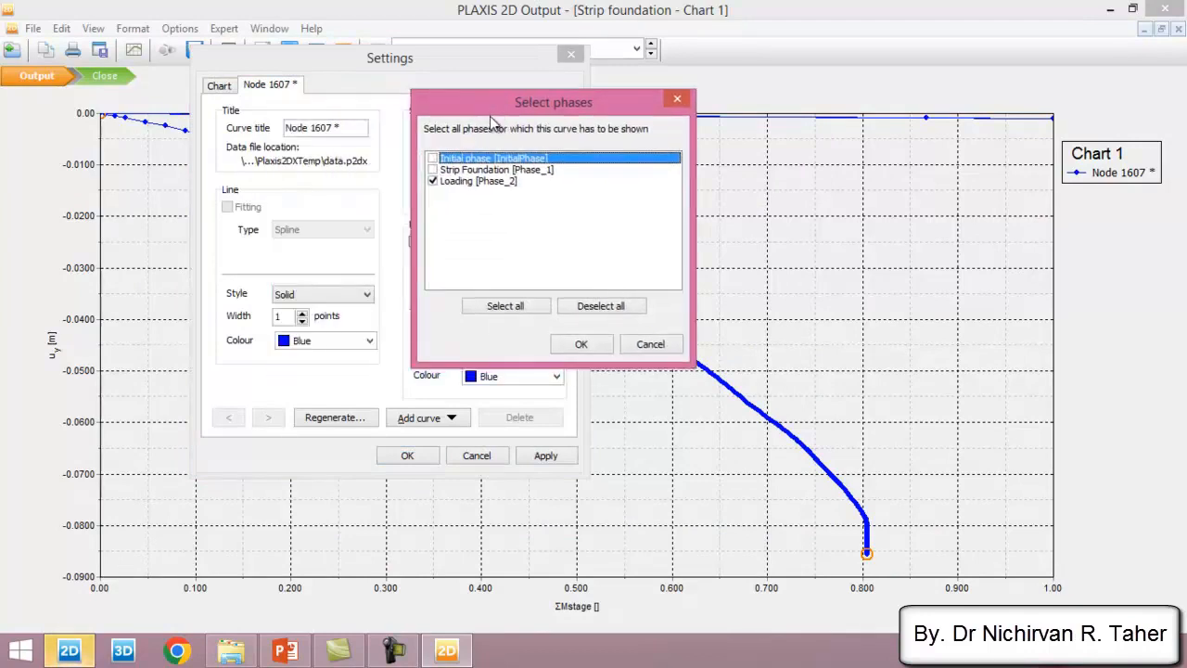
left_click(597, 345)
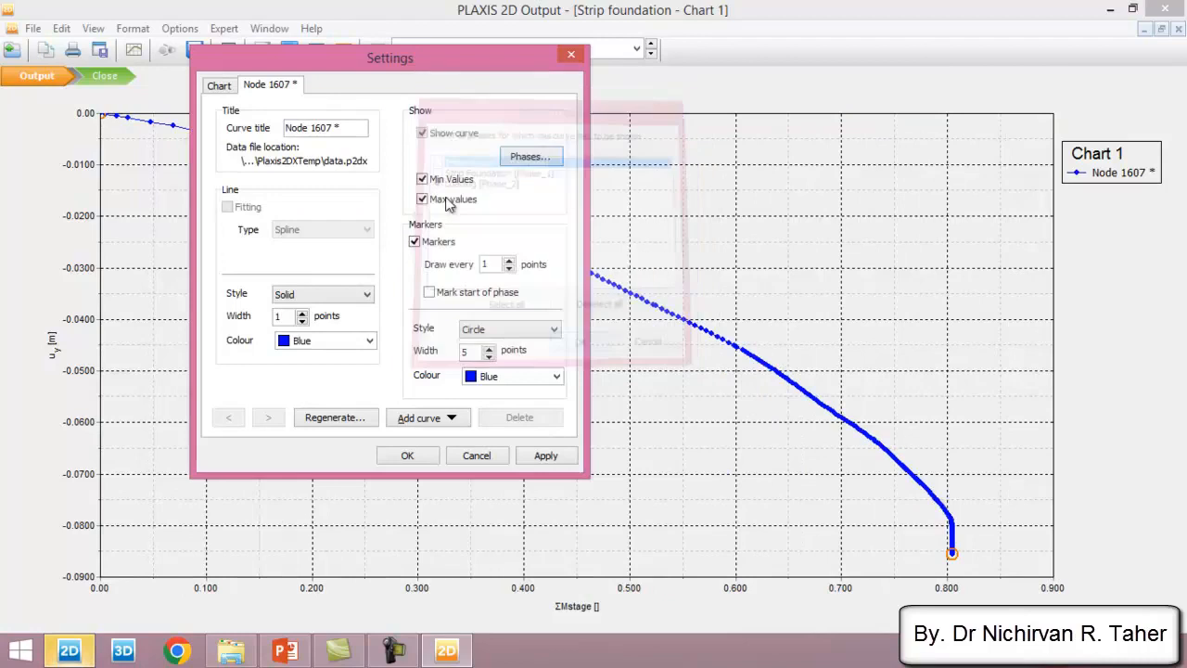
left_click(417, 458)
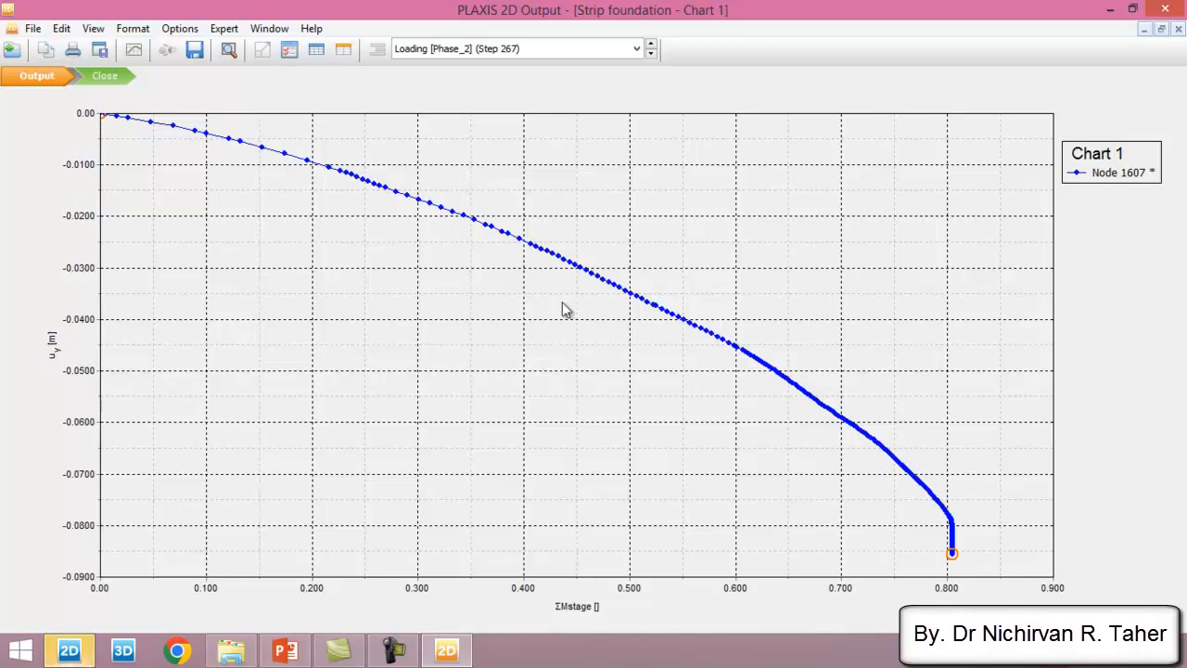
- Copy the chart's complete data table and paste it into Sheet2 of the Strip foundation workbook in Excel, starting at cell D1
left_click(317, 52)
key("ctrl+a")
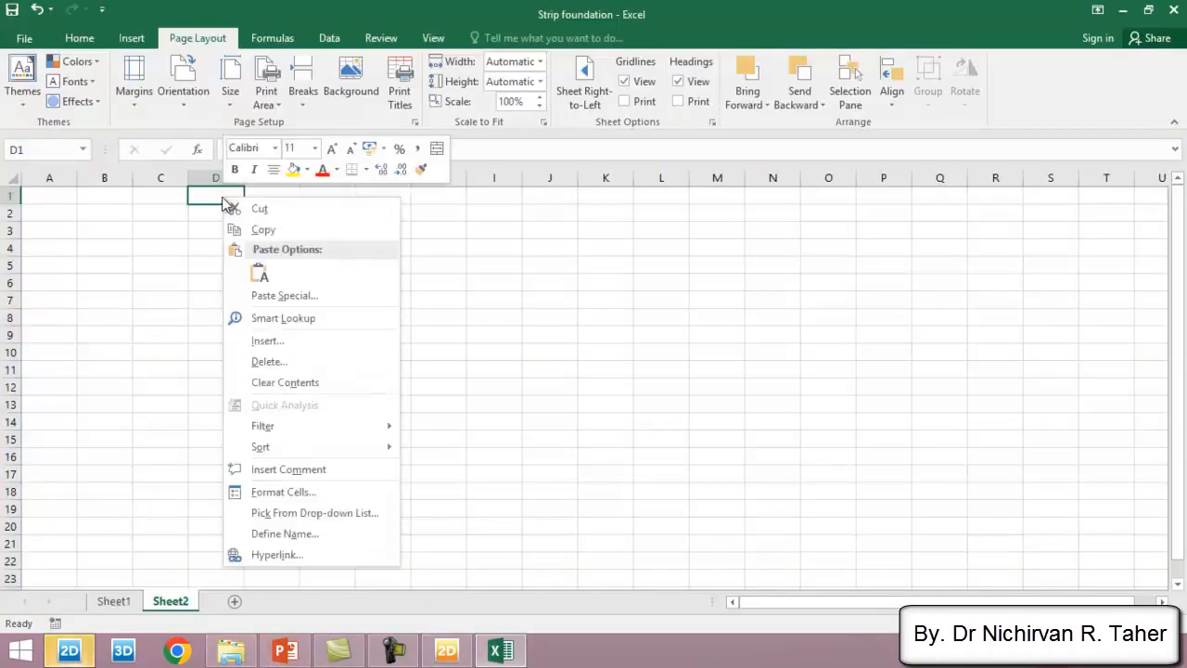
left_click(261, 274)
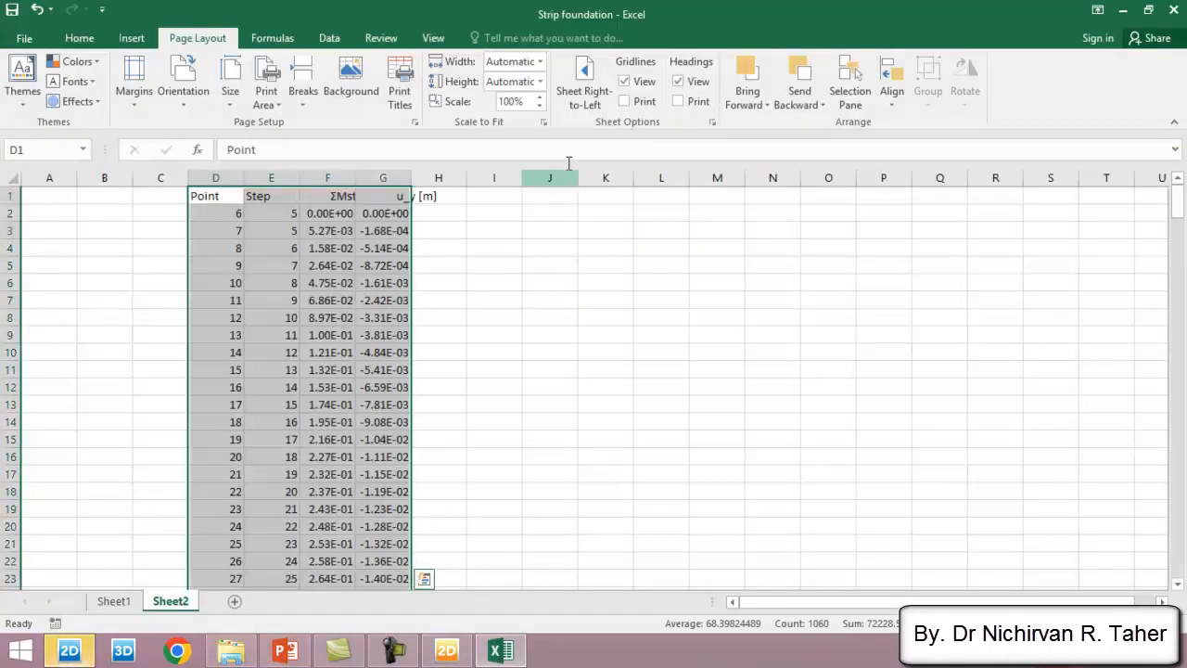
- Set the number format of the pasted curve data to General
left_click(78, 39)
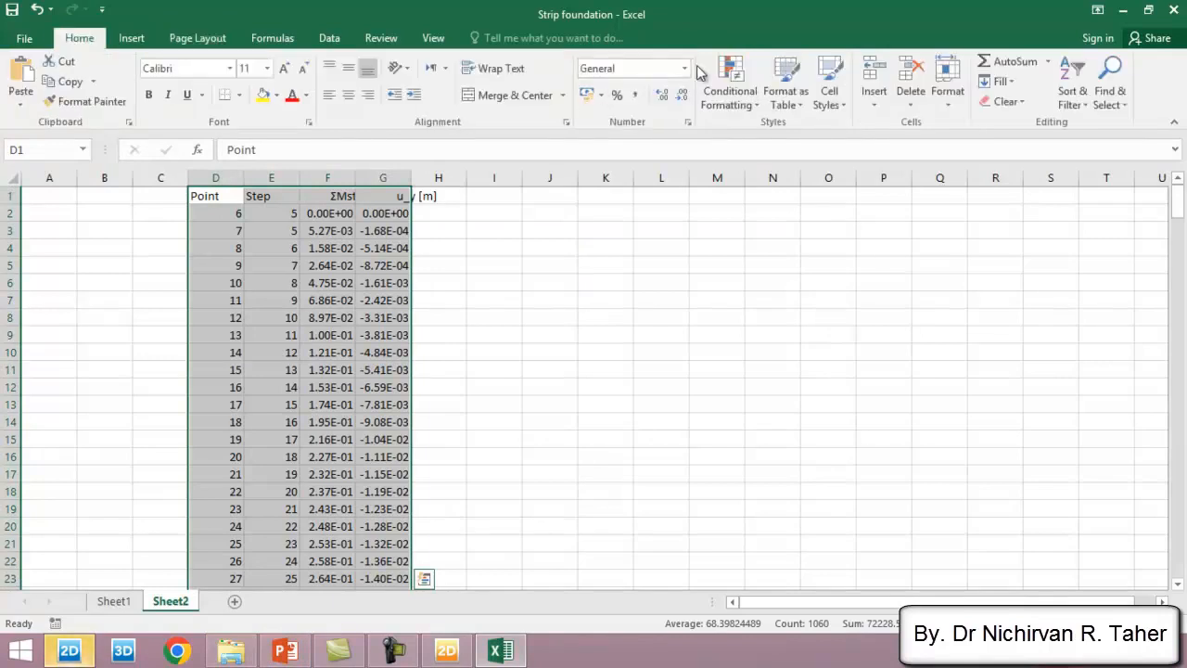
left_click(684, 72)
left_click(632, 100)
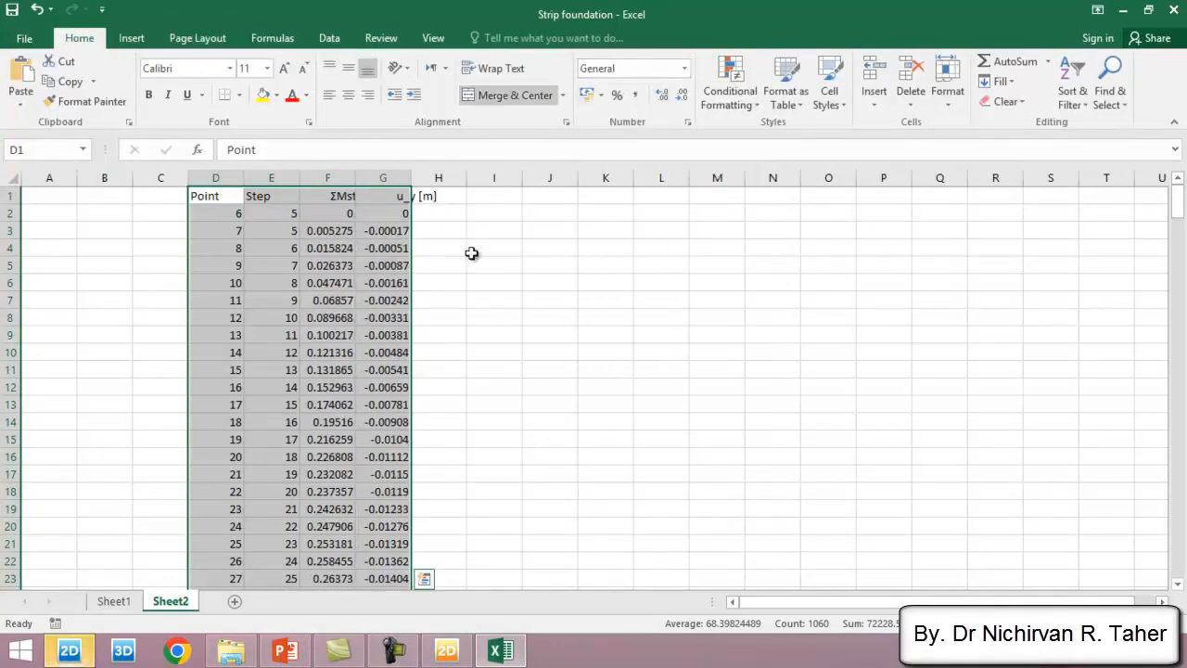
- Clear the Point and Step data from columns D and E
left_click_drag(278, 178, 222, 176)
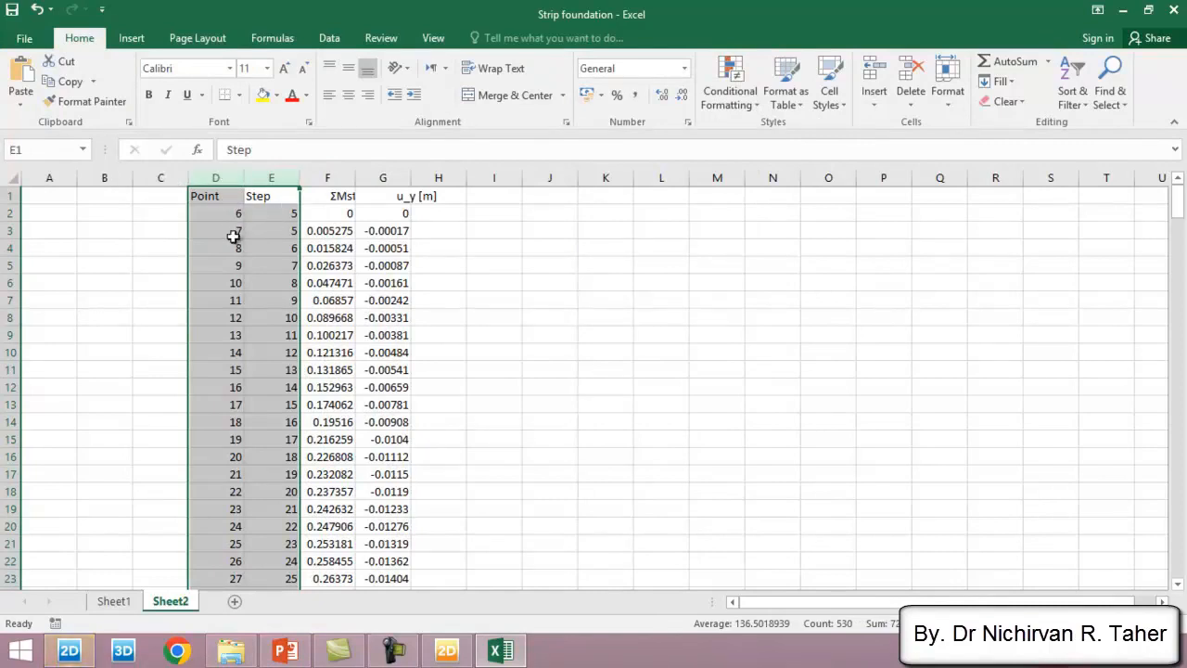
key("Delete")
left_click(556, 249)
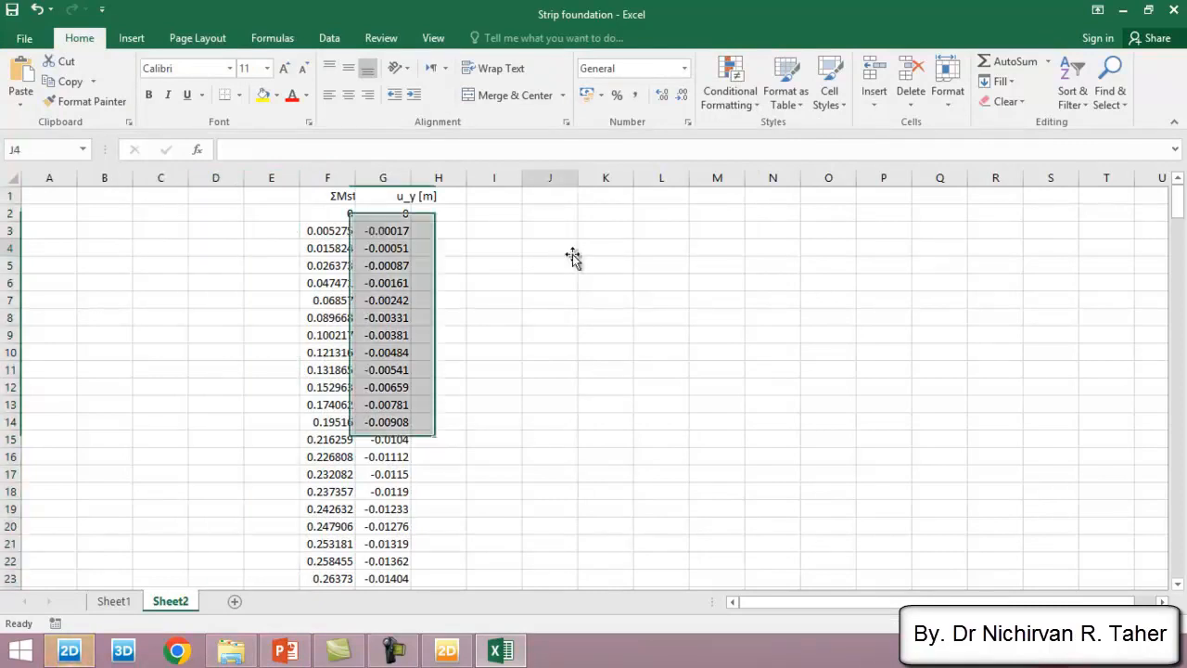
- Enter the column headers Load in cell K1 and Settlement in cell L1
left_click(599, 198)
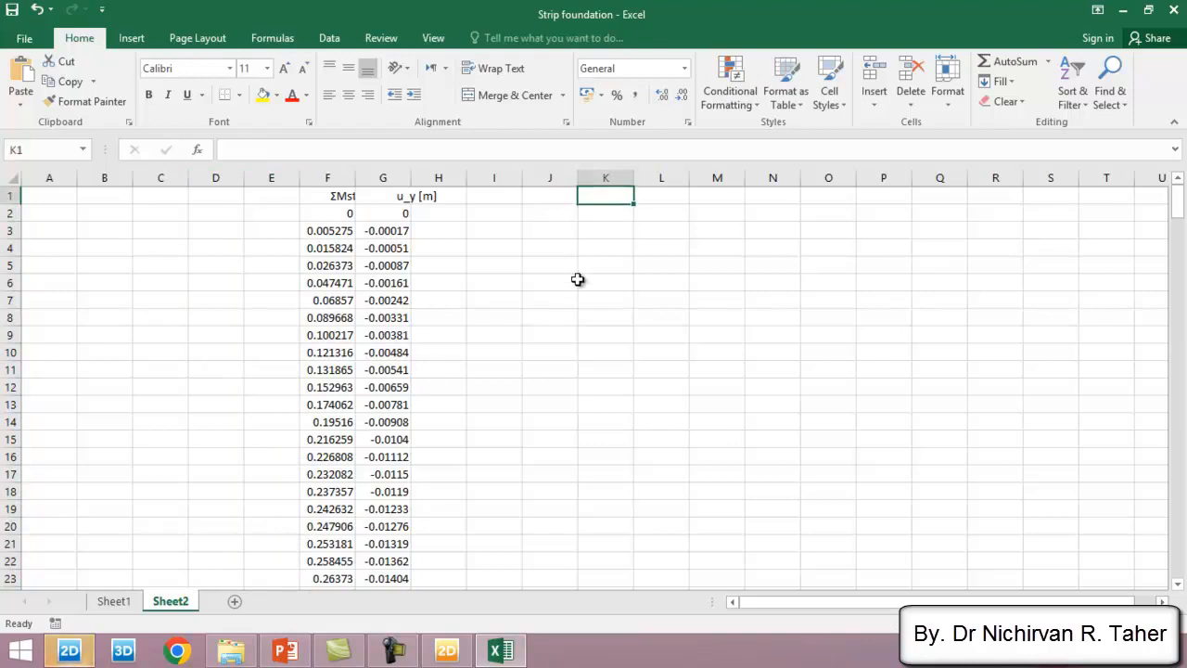
type("Load")
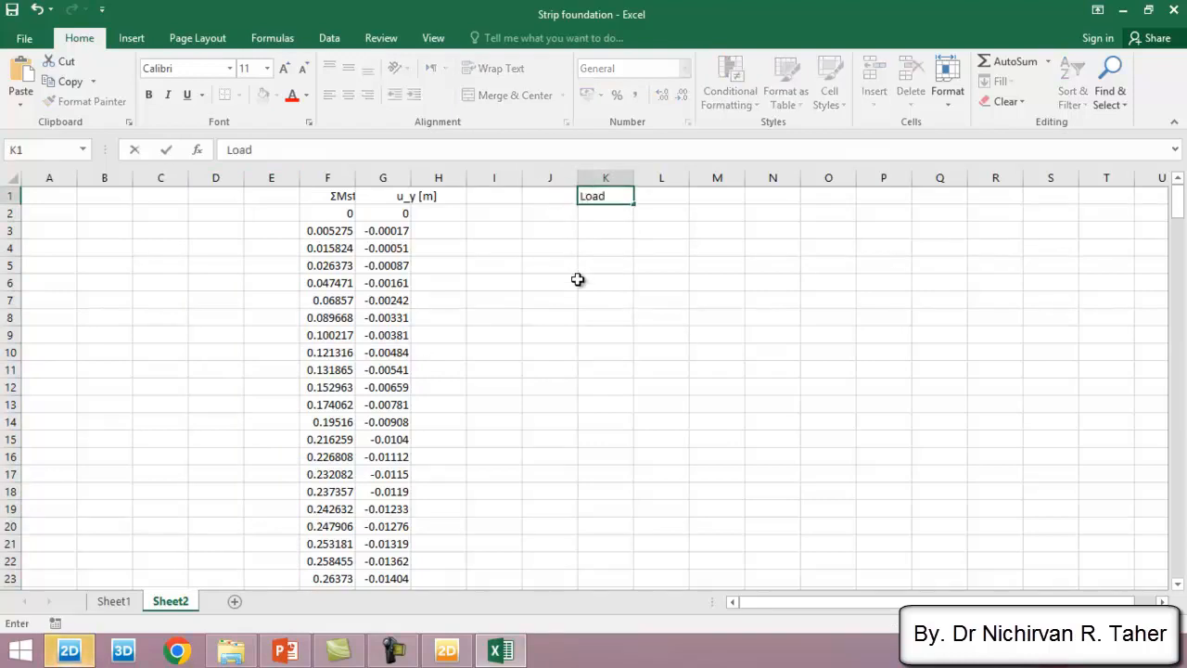
left_click(658, 193)
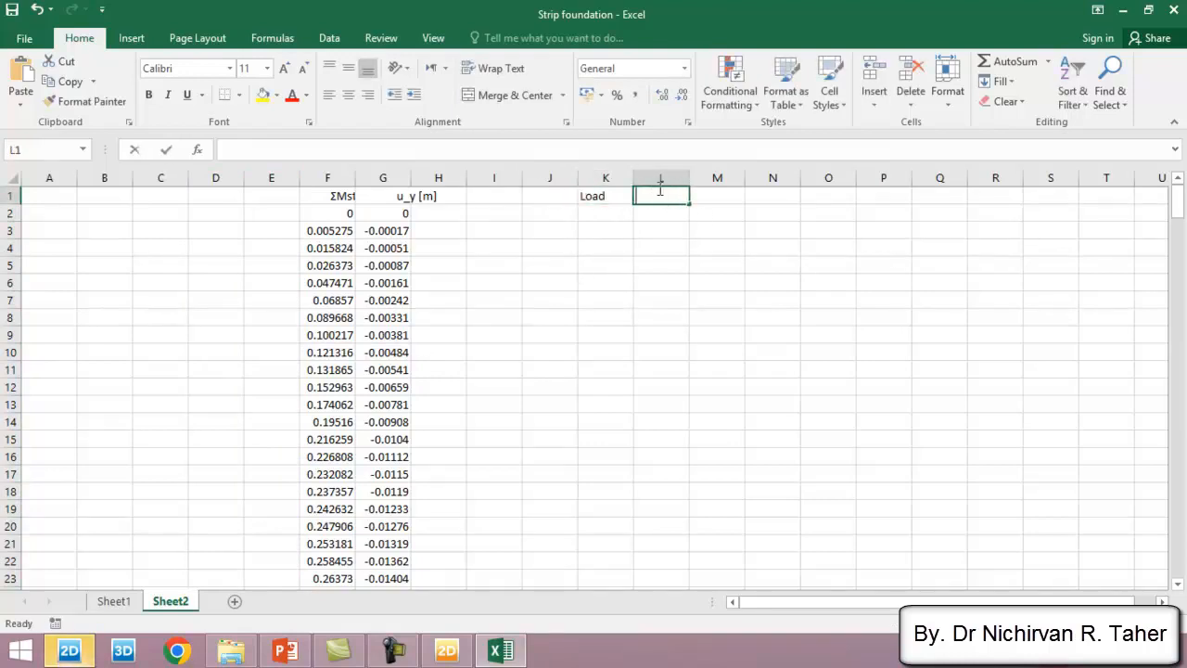
type("Settlement")
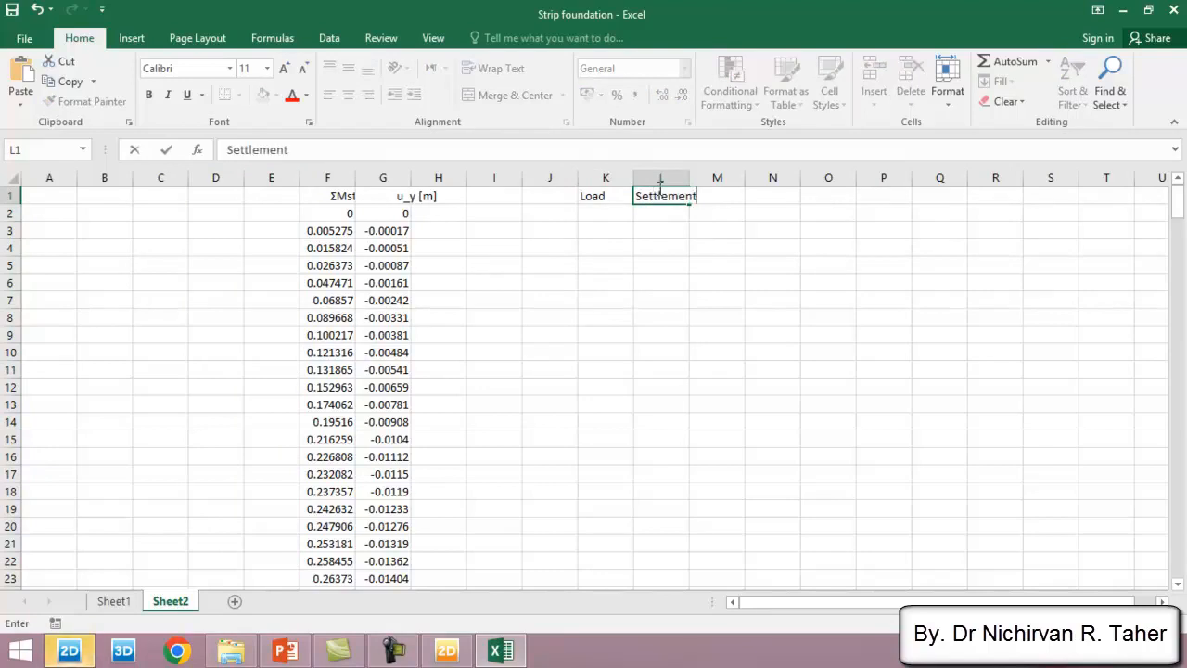
- Add units to the headers so they read Load (kN) in K1 and Settlement (mm) in L1, widening columns K and L to fit
left_click(682, 276)
left_click_drag(634, 178, 658, 178)
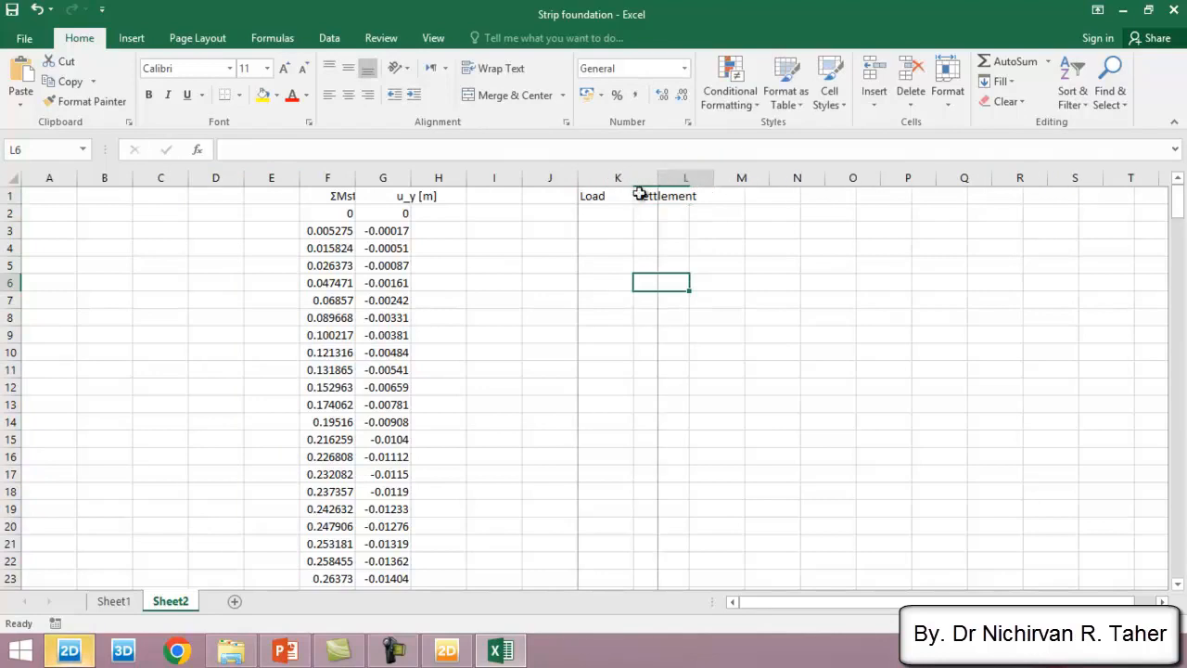
double_click(617, 196)
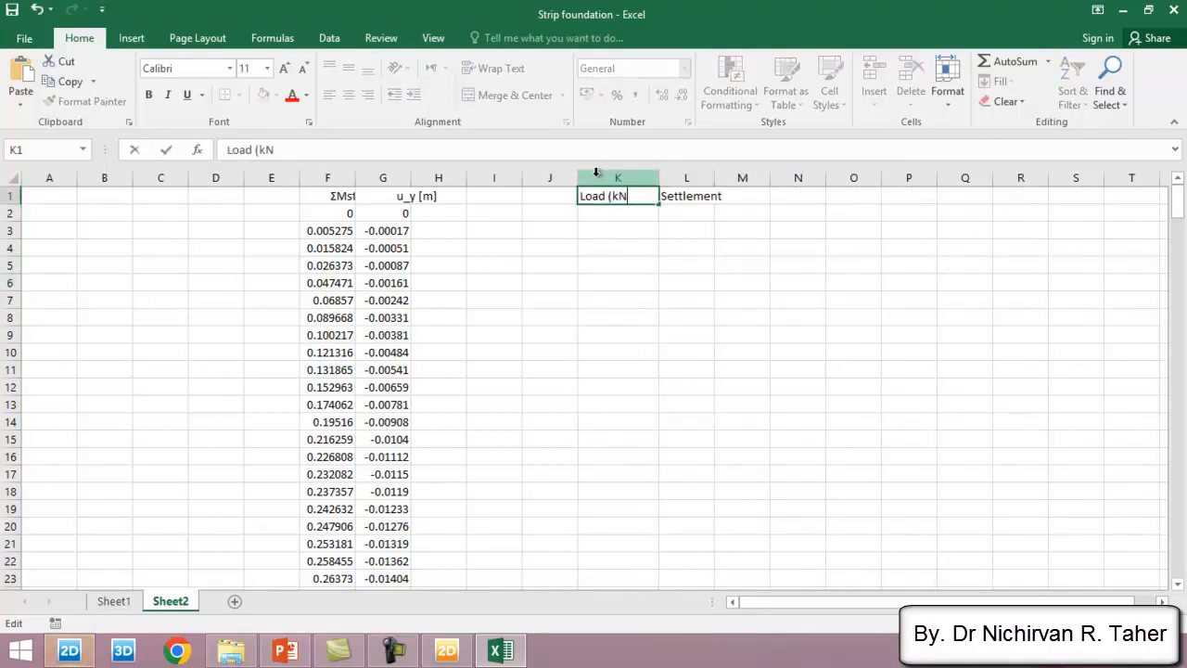
left_click(751, 195)
left_click(686, 195)
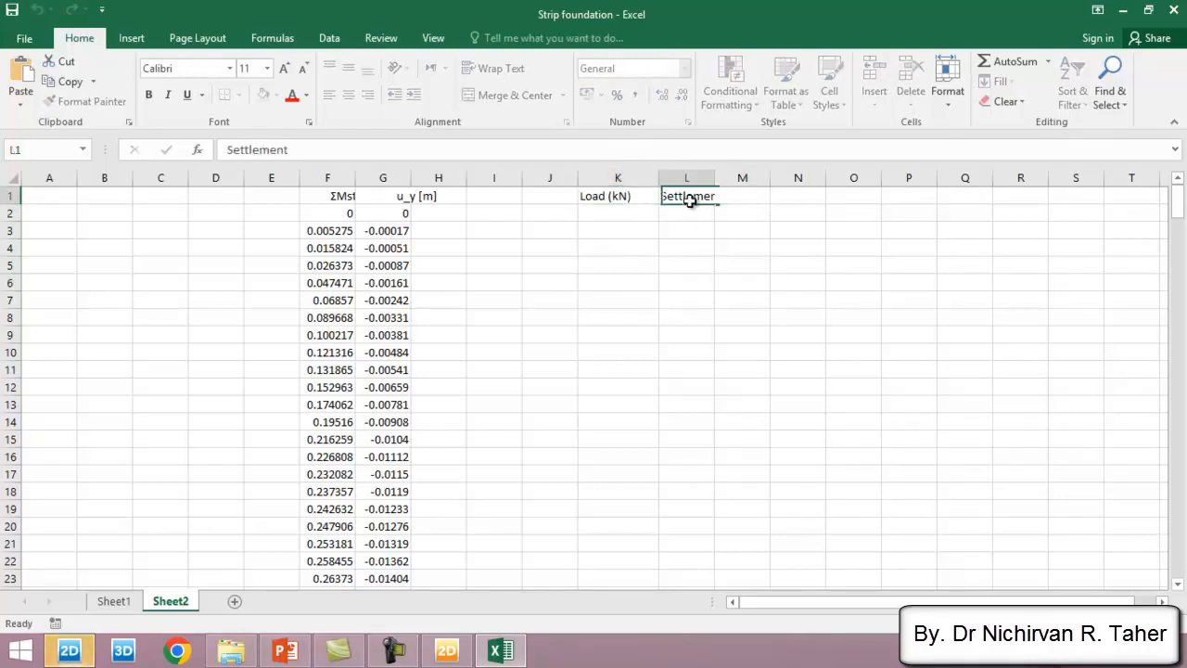
left_click_drag(714, 177, 753, 178)
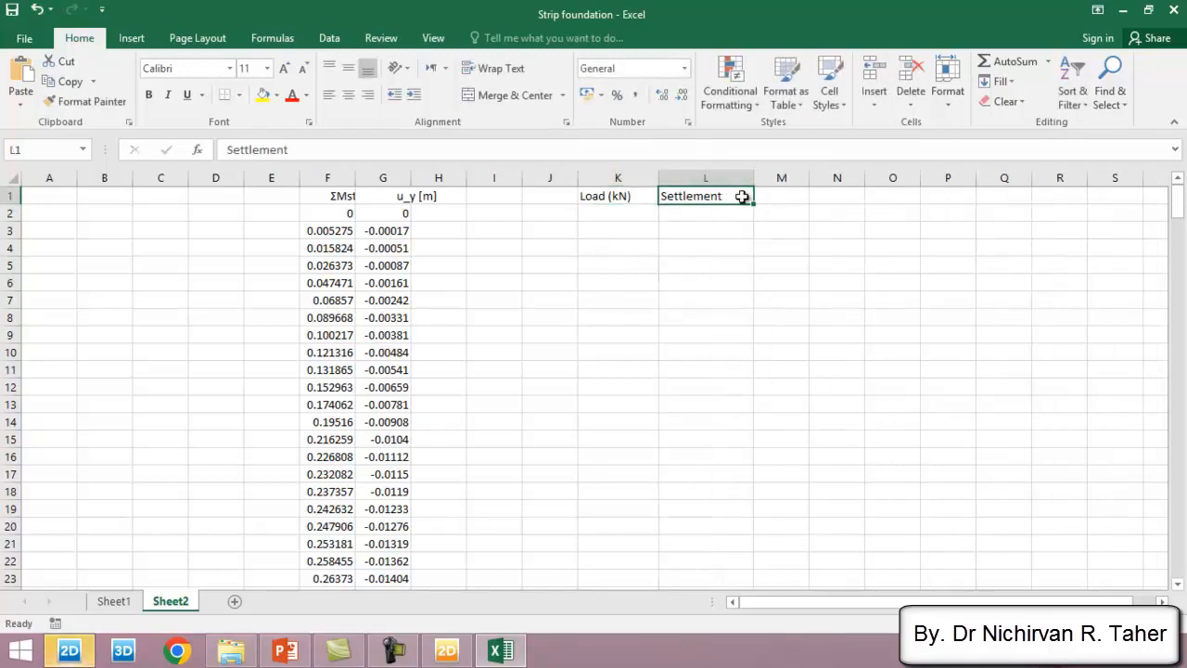
double_click(734, 196)
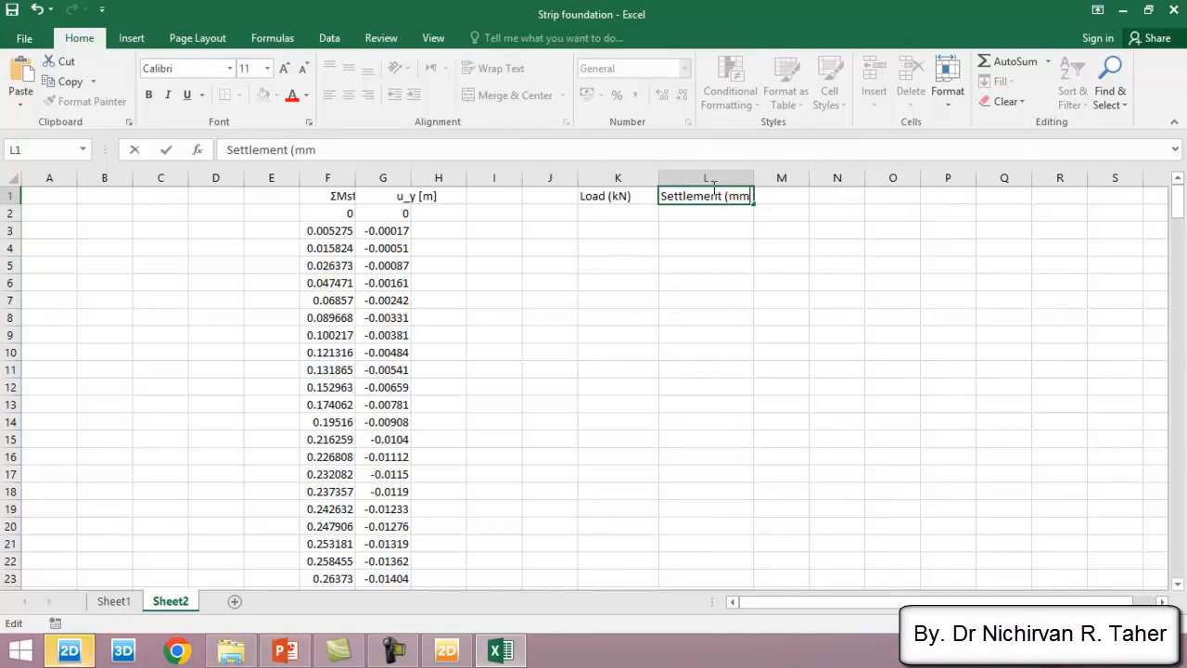
key("Return")
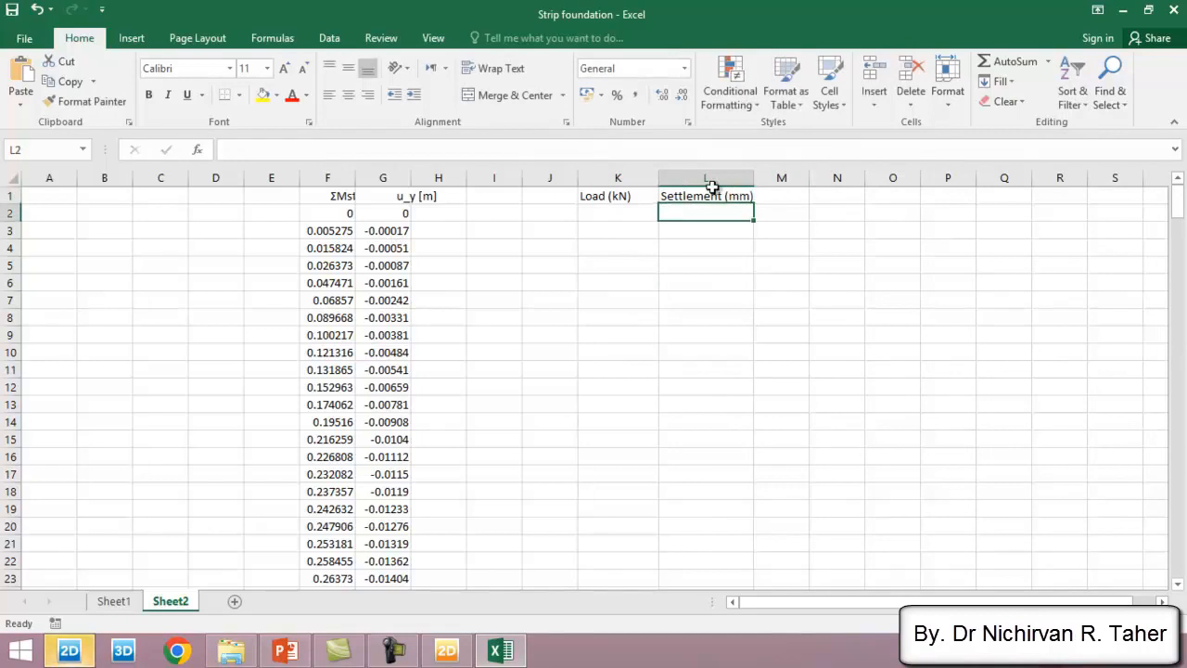
- Widen column F to show the full ΣMstage values and enter the load formula =F2*350 in cell K2
left_click(618, 217)
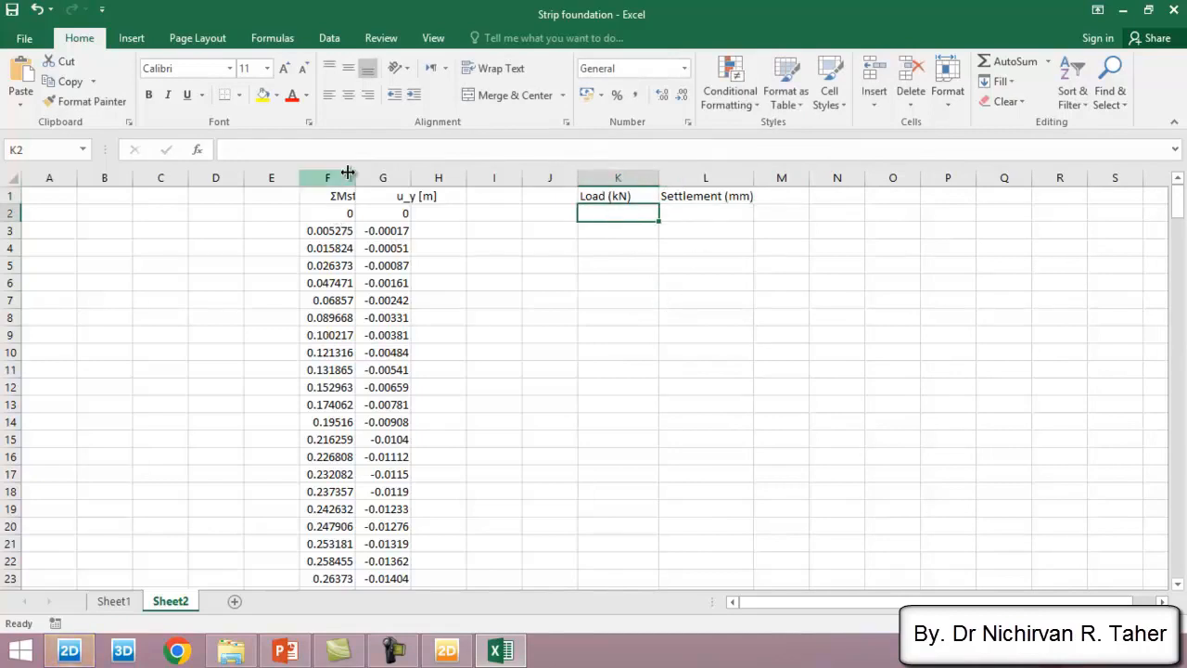
left_click_drag(300, 178, 370, 177)
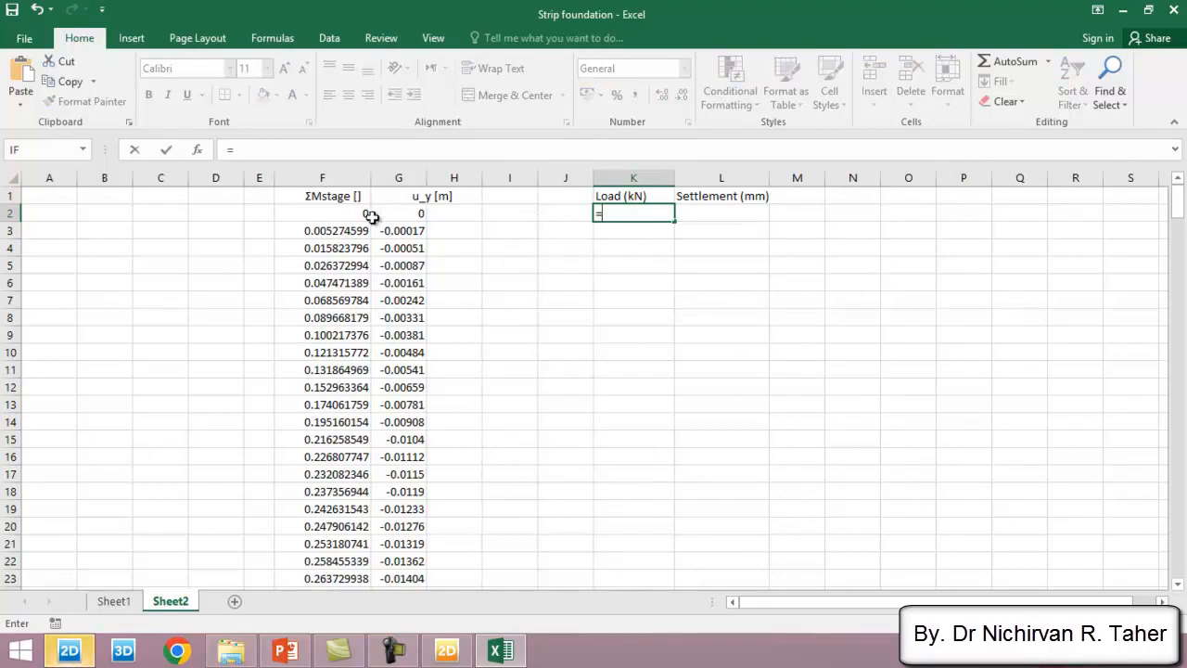
left_click(342, 216)
type("*")
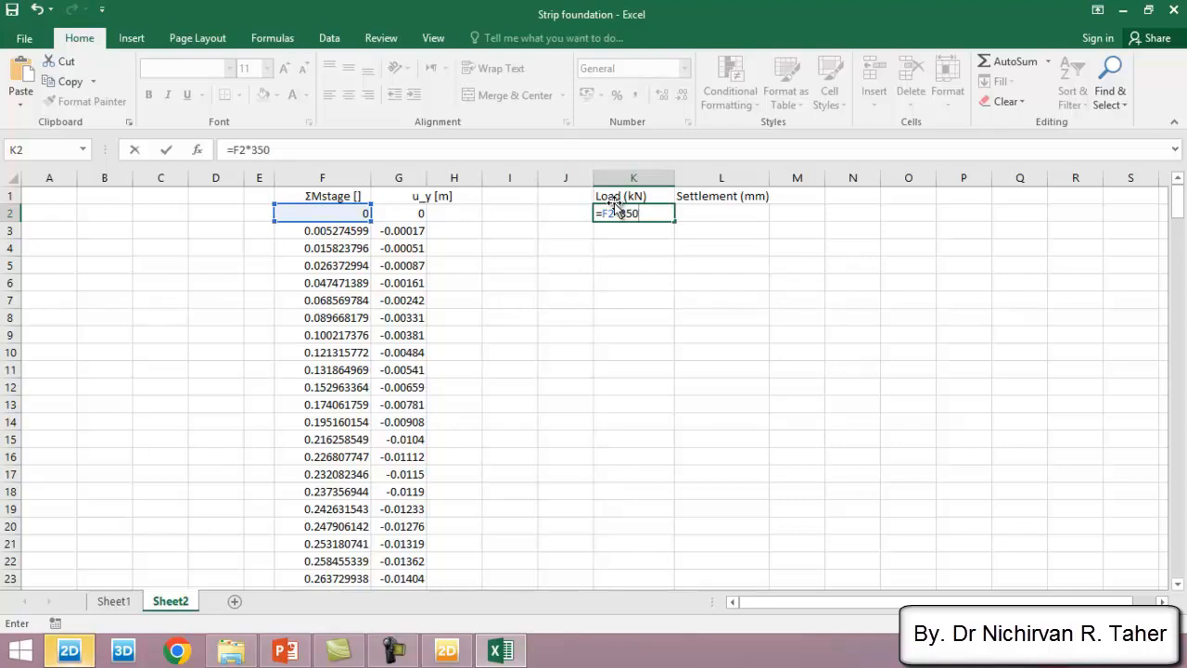
key("Return")
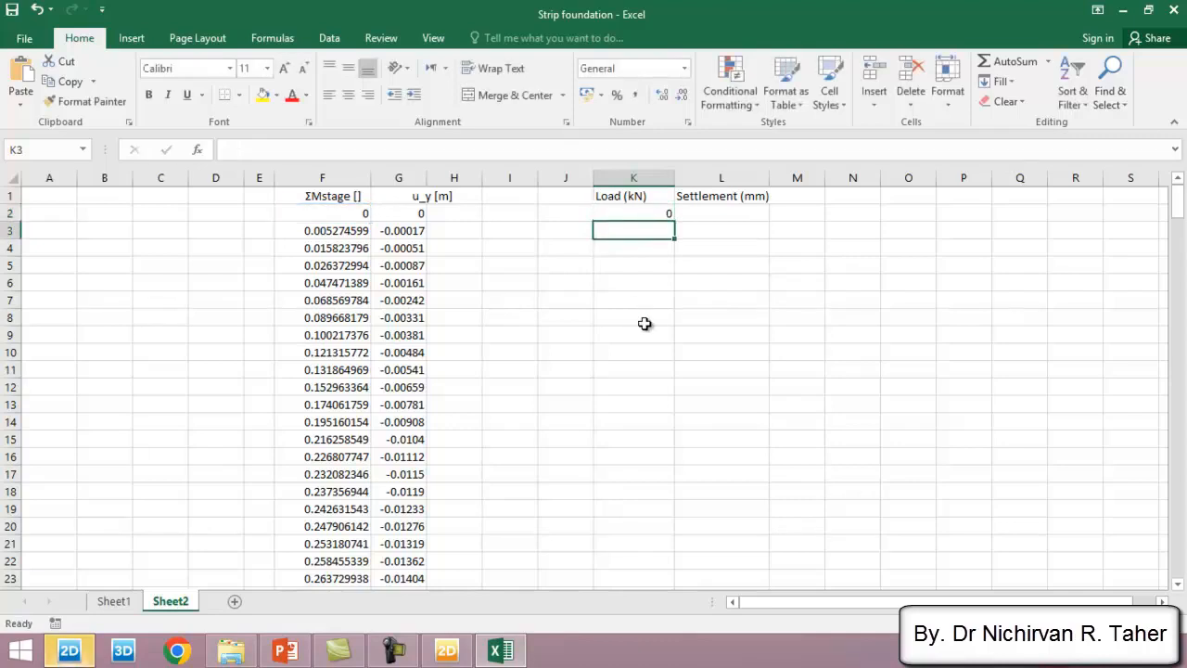
- Fill the load formula from K2 down to K265, alongside the last row of curve data
left_click(664, 218)
double_click(675, 222)
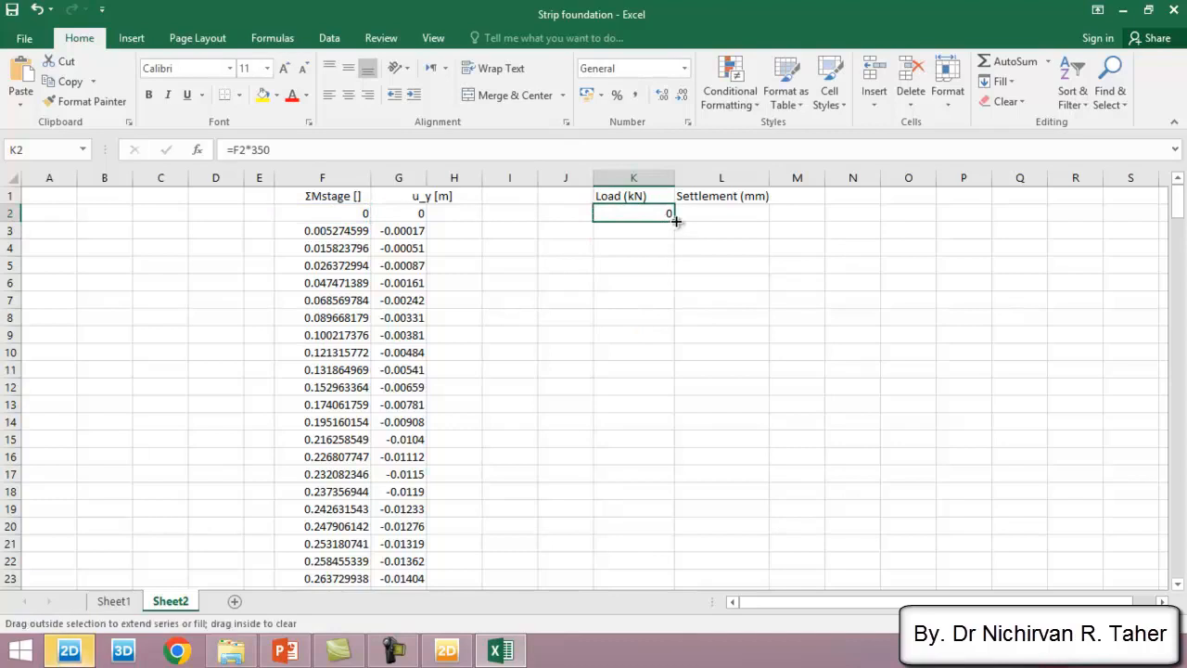
left_click_drag(673, 223, 646, 567)
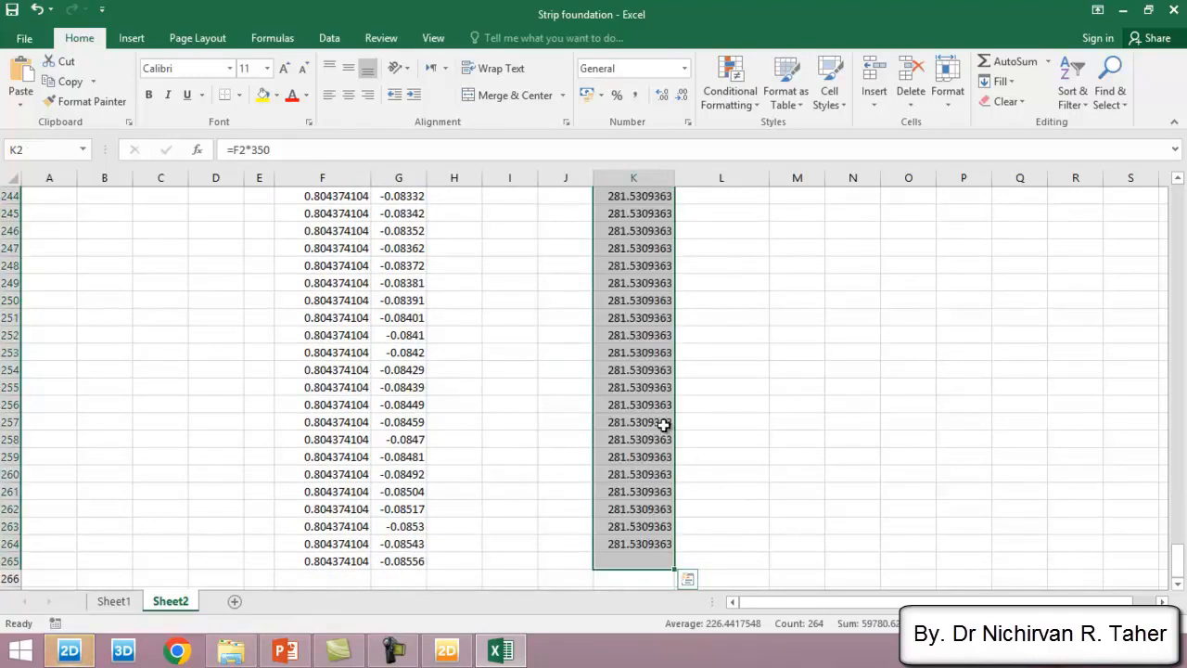
scroll(660, 371, "up", 20)
scroll(657, 324, "up", 20)
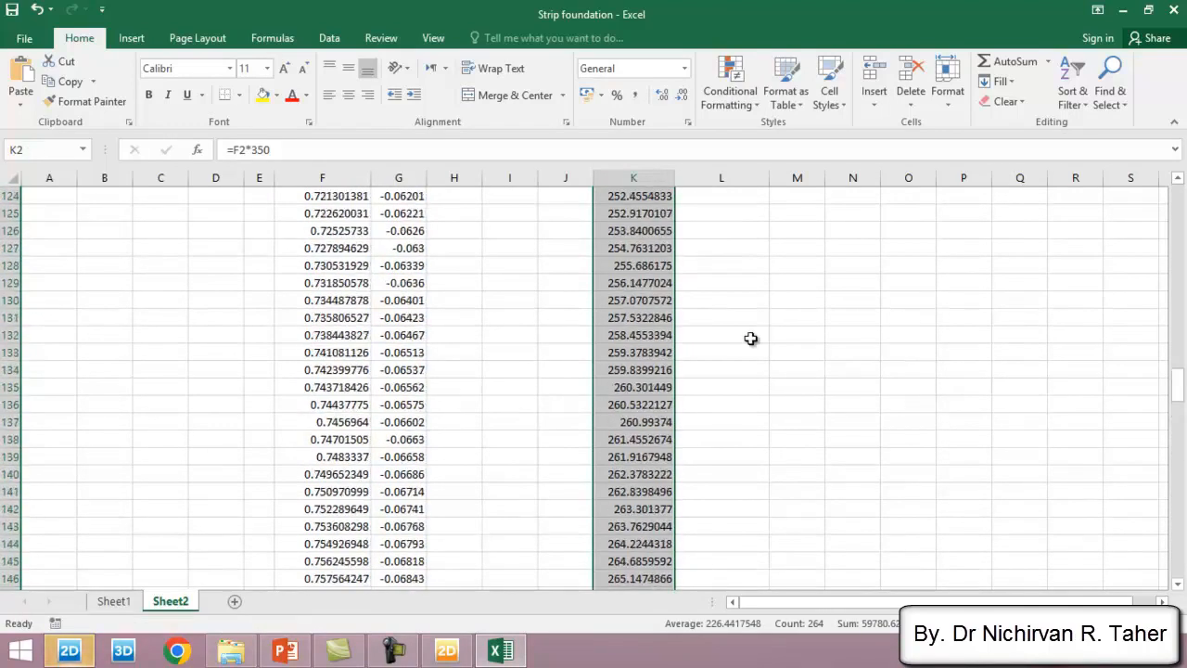
scroll(728, 301, "up", 14)
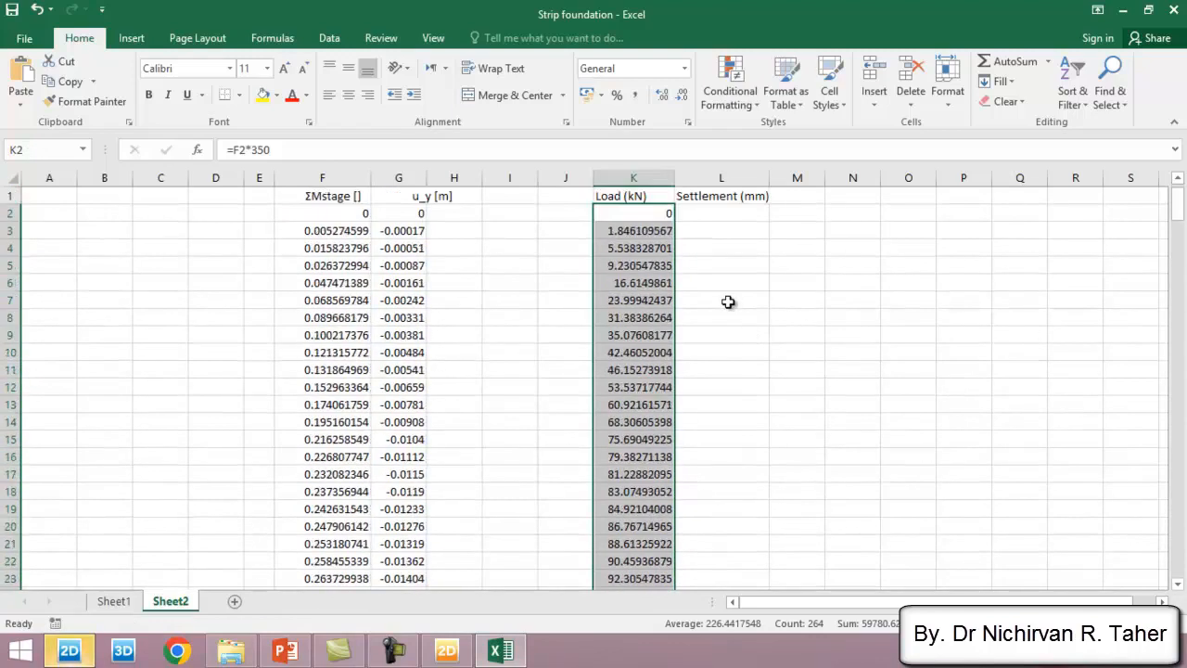
- Enter the formula =G2*1000 in cell L2 to convert the settlement to millimetres
left_click(733, 213)
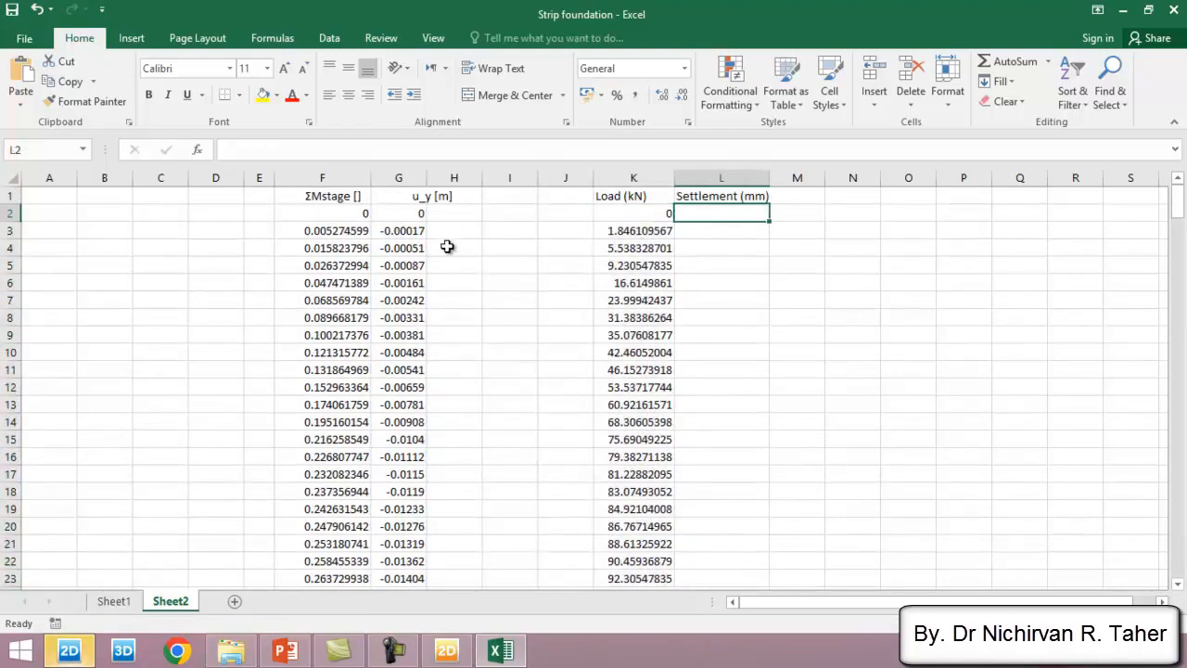
type("=")
left_click(405, 215)
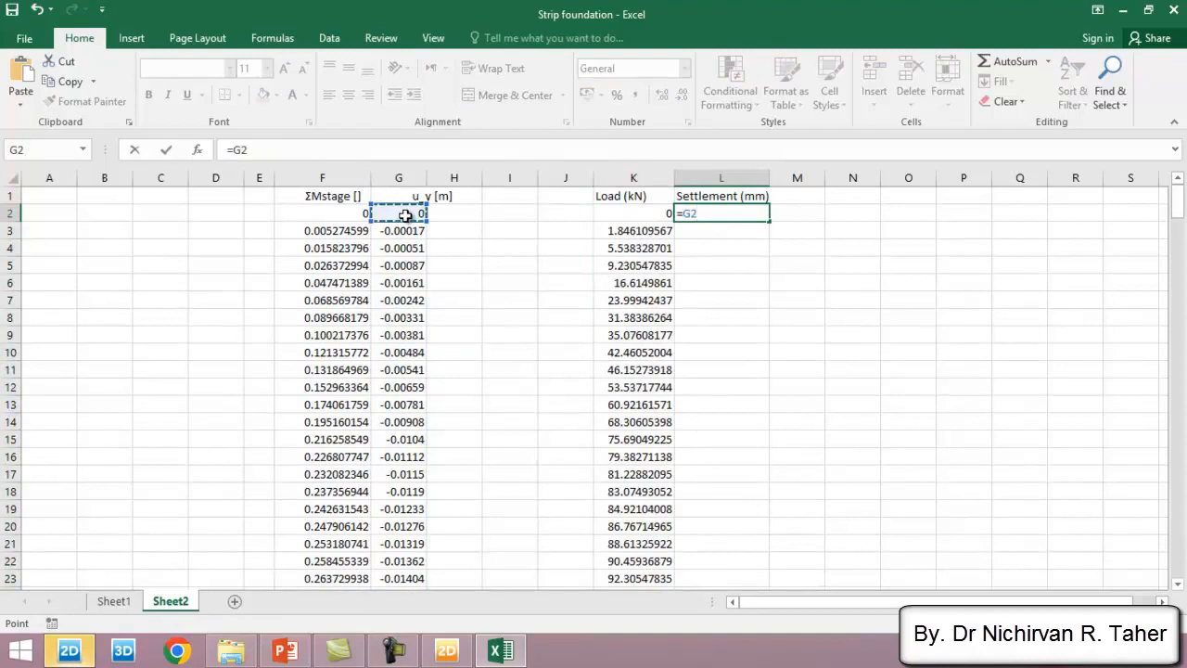
type("*")
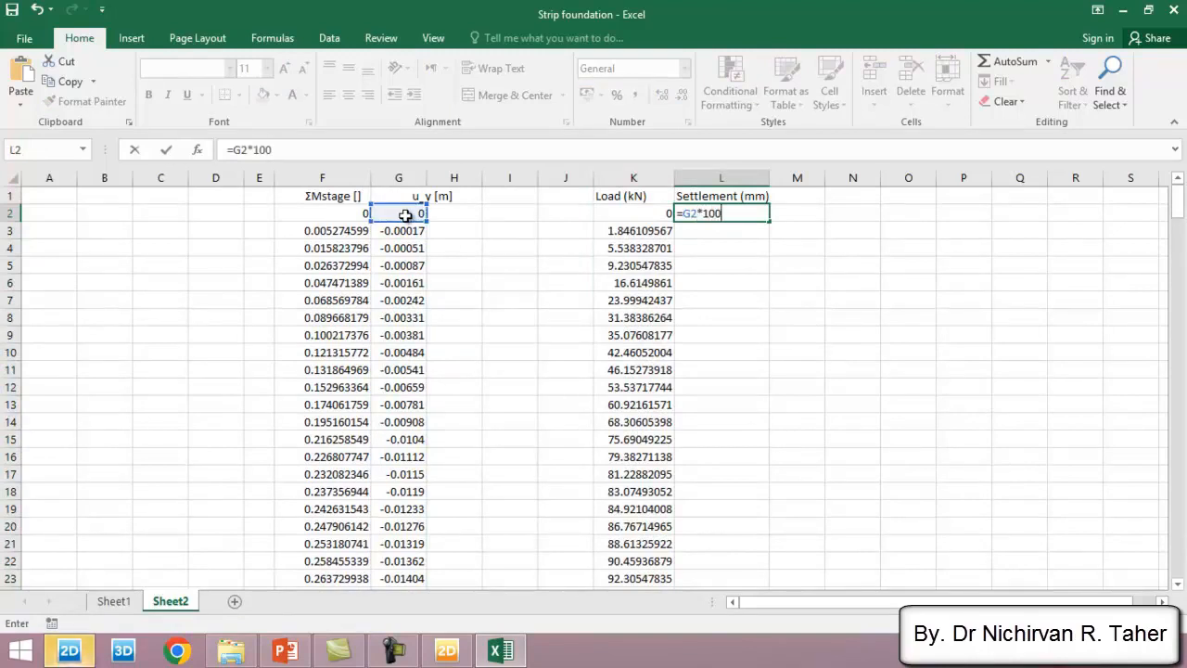
type("1000")
key("Return")
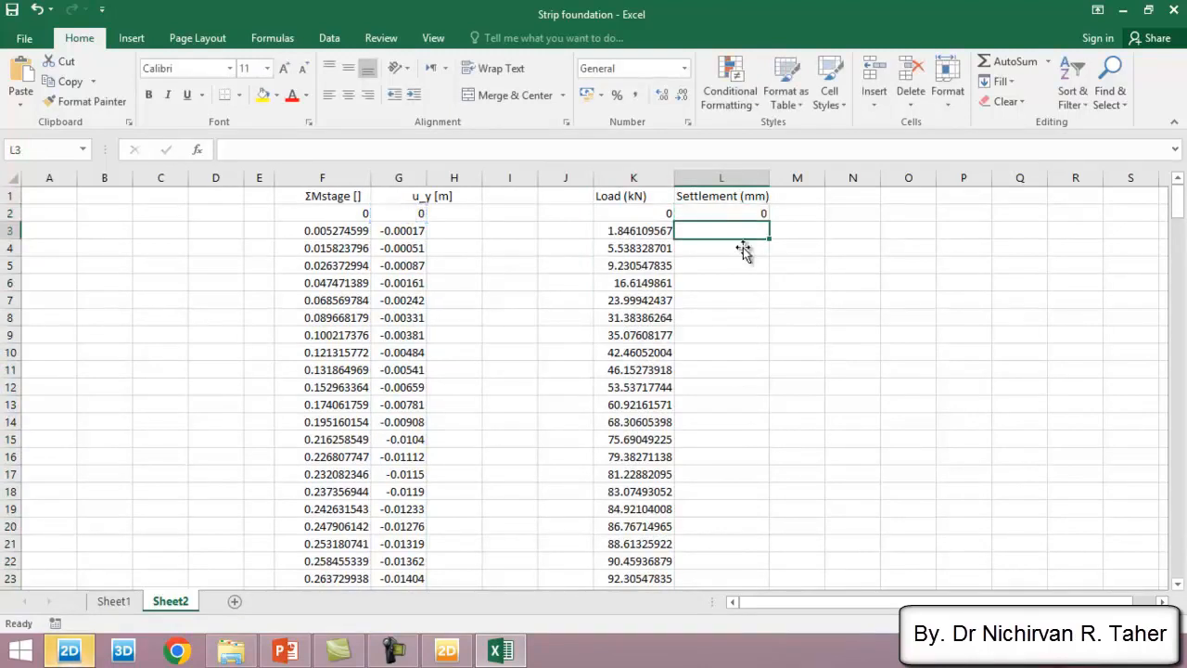
- Fill the settlement formula from L2 down to L265
left_click(753, 215)
double_click(770, 223)
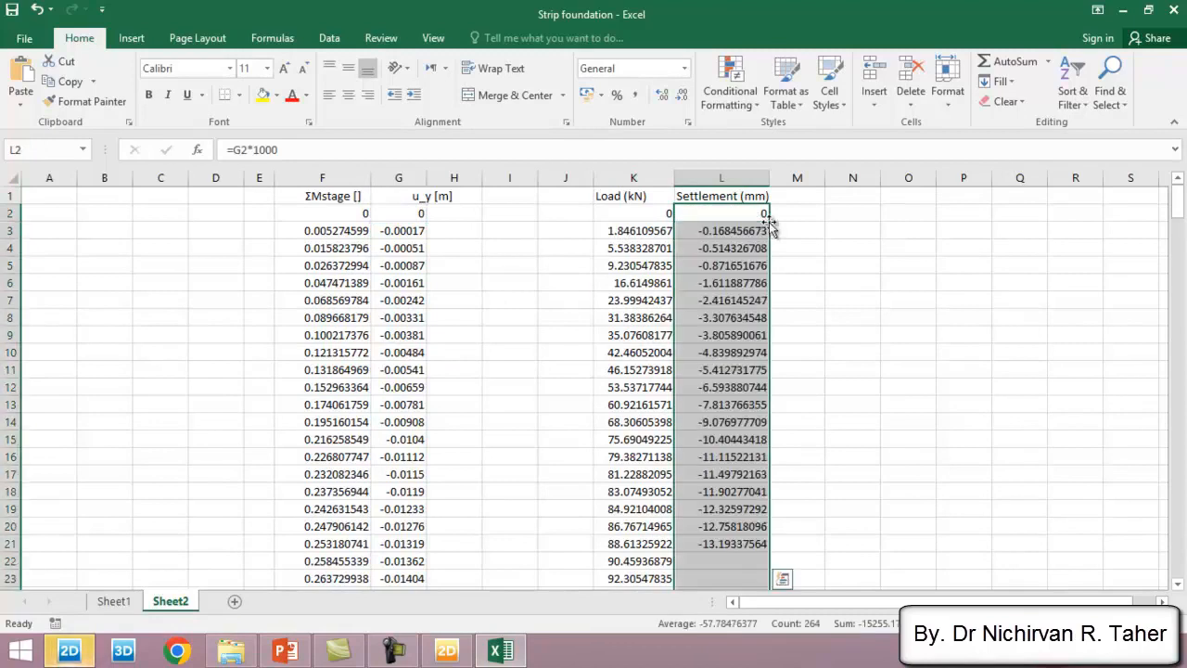
scroll(741, 408, "down", 6)
scroll(737, 394, "up", 6)
- Format the load and settlement values in columns K and L to two decimal places
left_click_drag(649, 230, 721, 561)
left_click(681, 96)
left_click(681, 96)
left_click(680, 96)
left_click(680, 95)
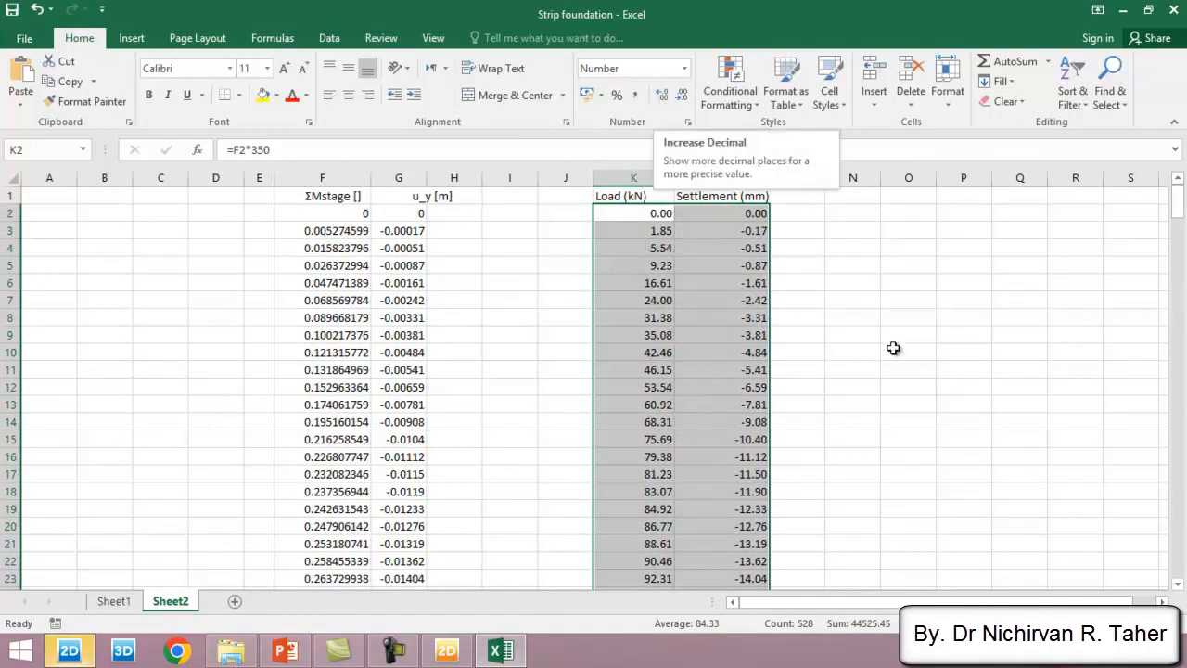
- Insert a scatter chart with a line and no markers from the selected load and settlement data
left_click(131, 38)
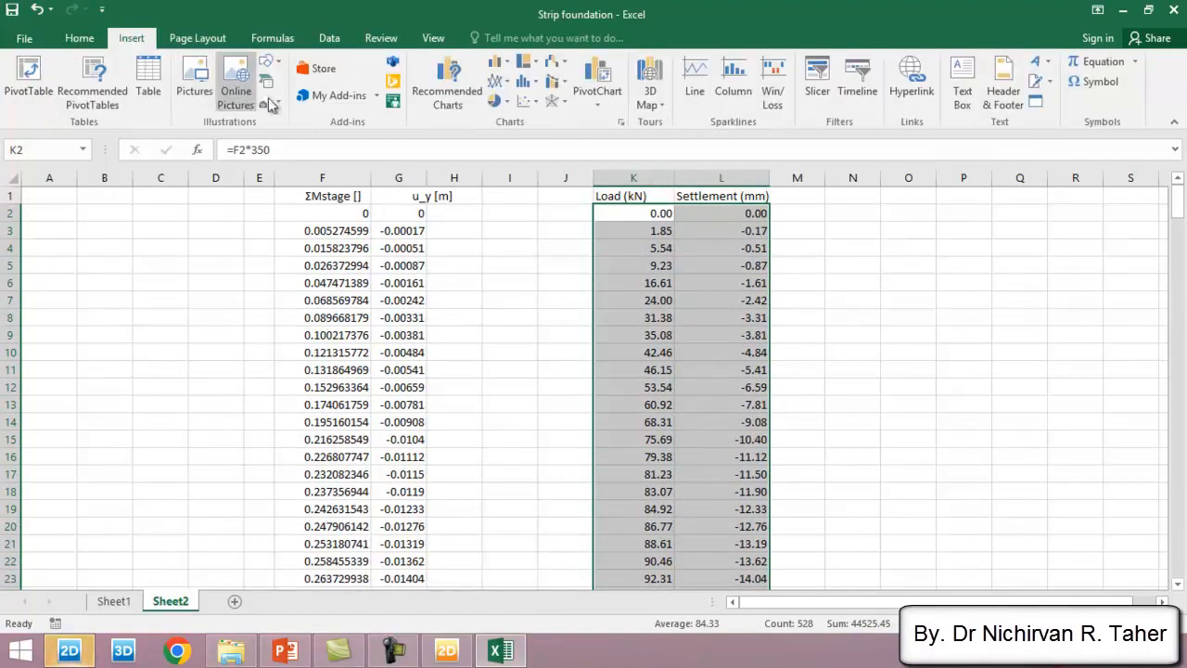
left_click(537, 104)
left_click(631, 150)
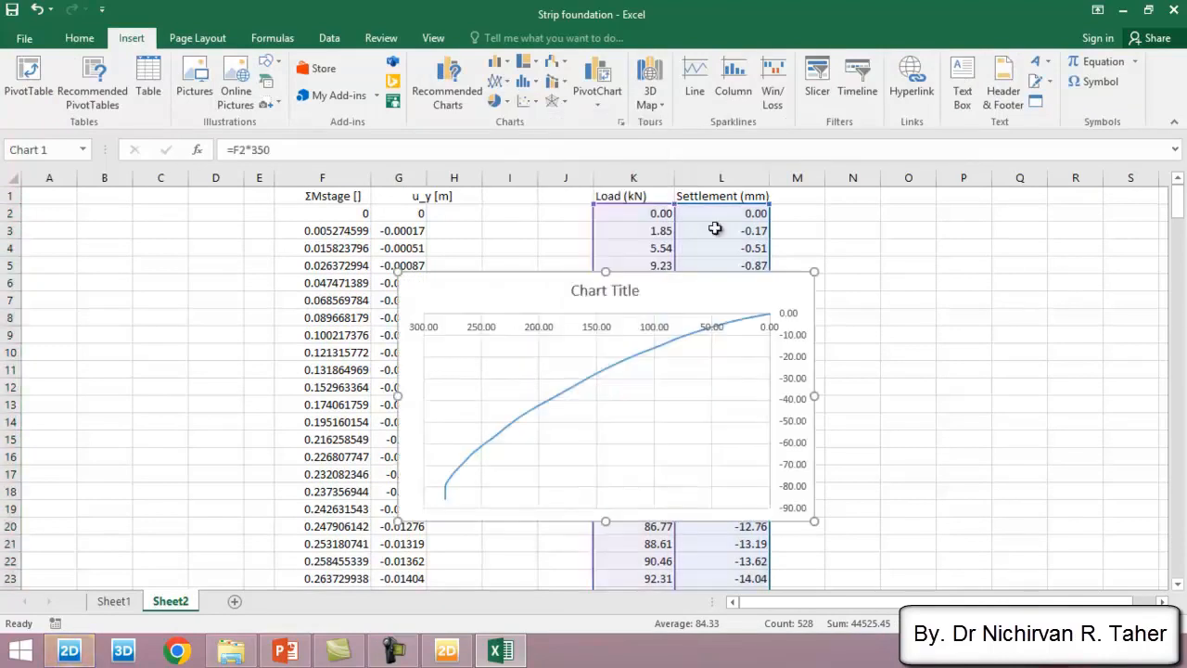
- Move the chart clear of the data to about columns O to V and delete its title
left_click_drag(896, 602, 920, 603)
left_click_drag(380, 294, 727, 266)
left_click(1162, 601)
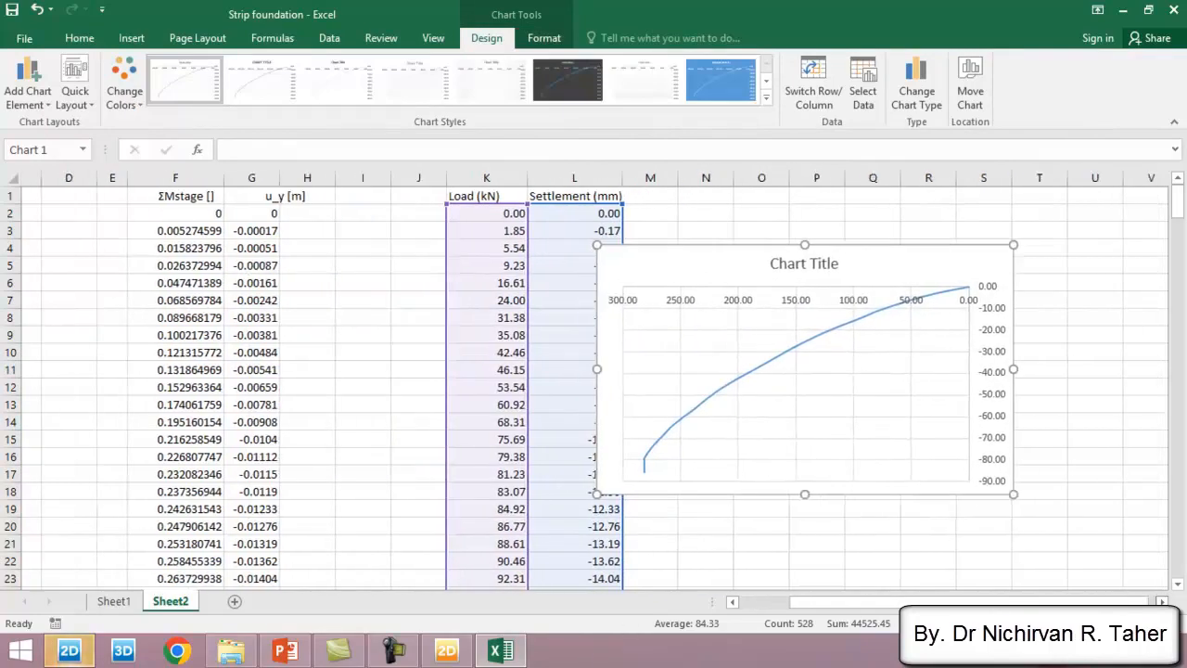
scroll(702, 403, "right", 3)
left_click_drag(588, 270, 749, 254)
left_click(751, 248)
key("Delete")
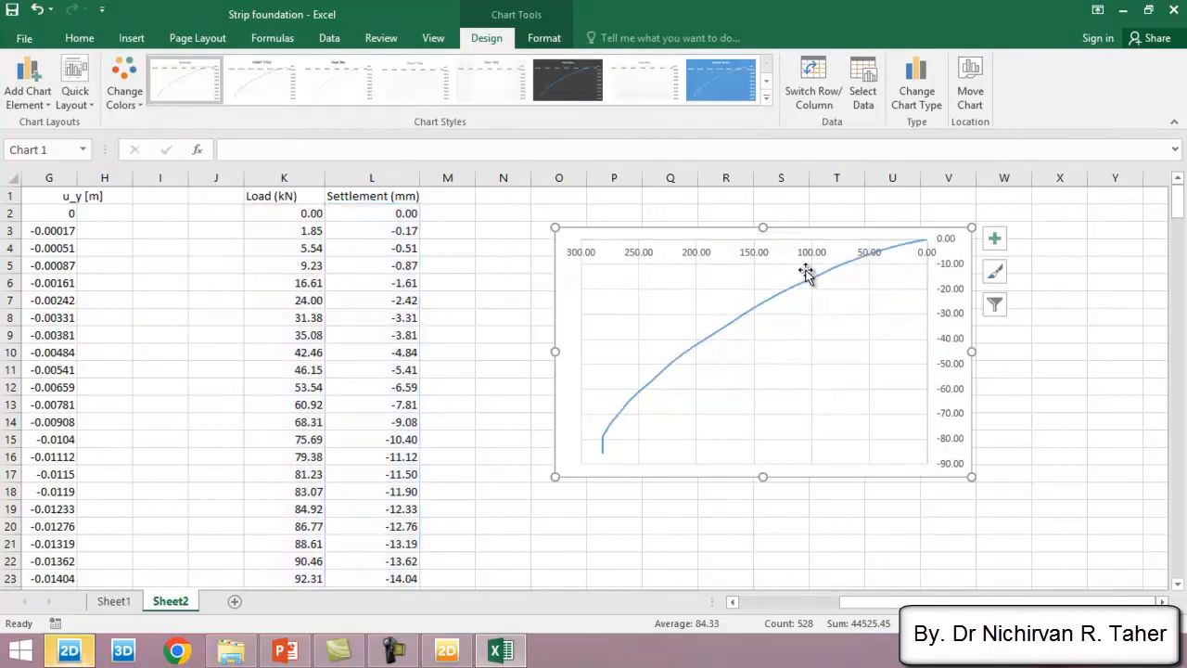
- Format the chart's horizontal axis with label position High and turn off values in reverse order
left_click(752, 249)
right_click(752, 250)
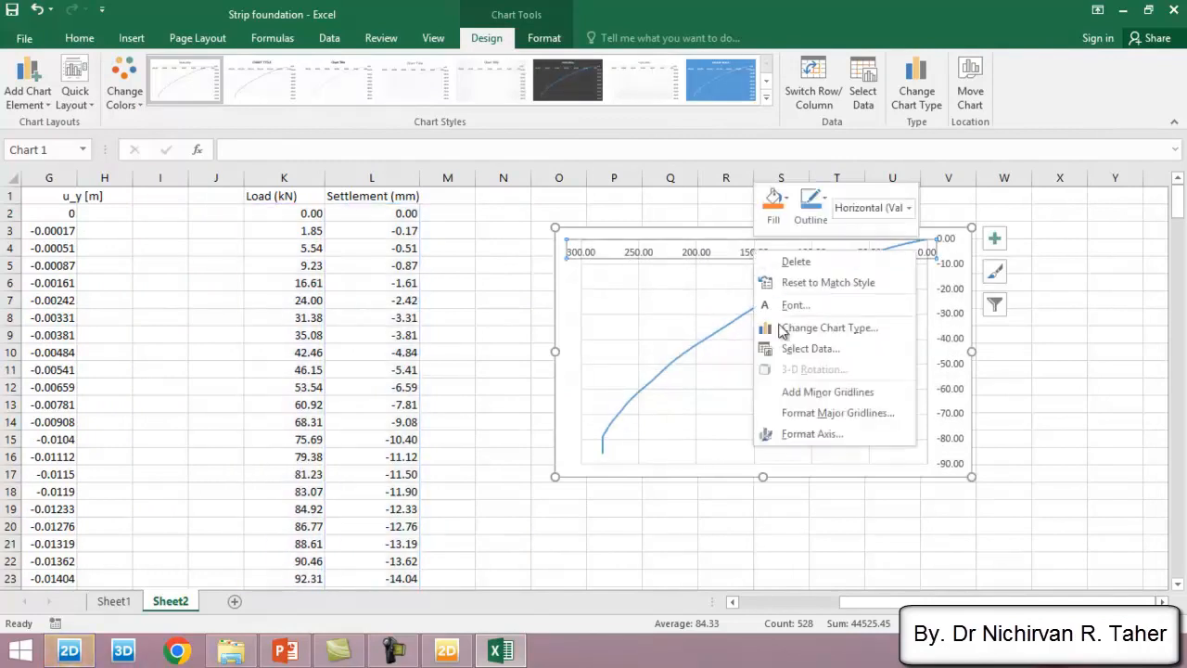
left_click(798, 436)
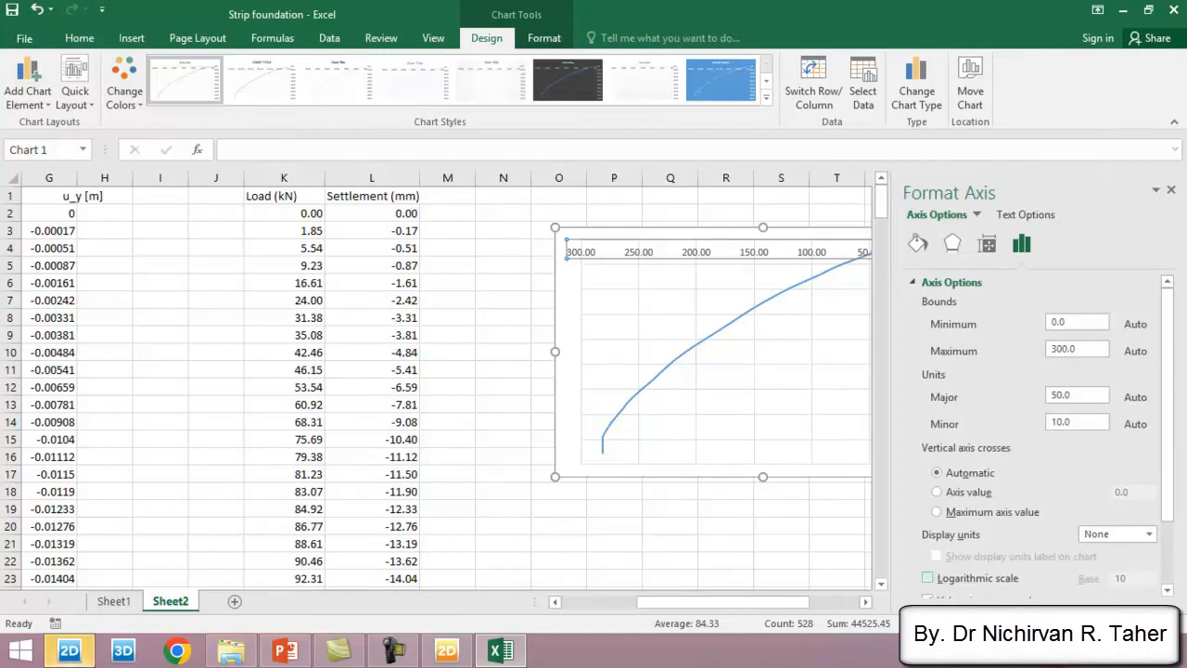
left_click_drag(1172, 410, 1169, 481)
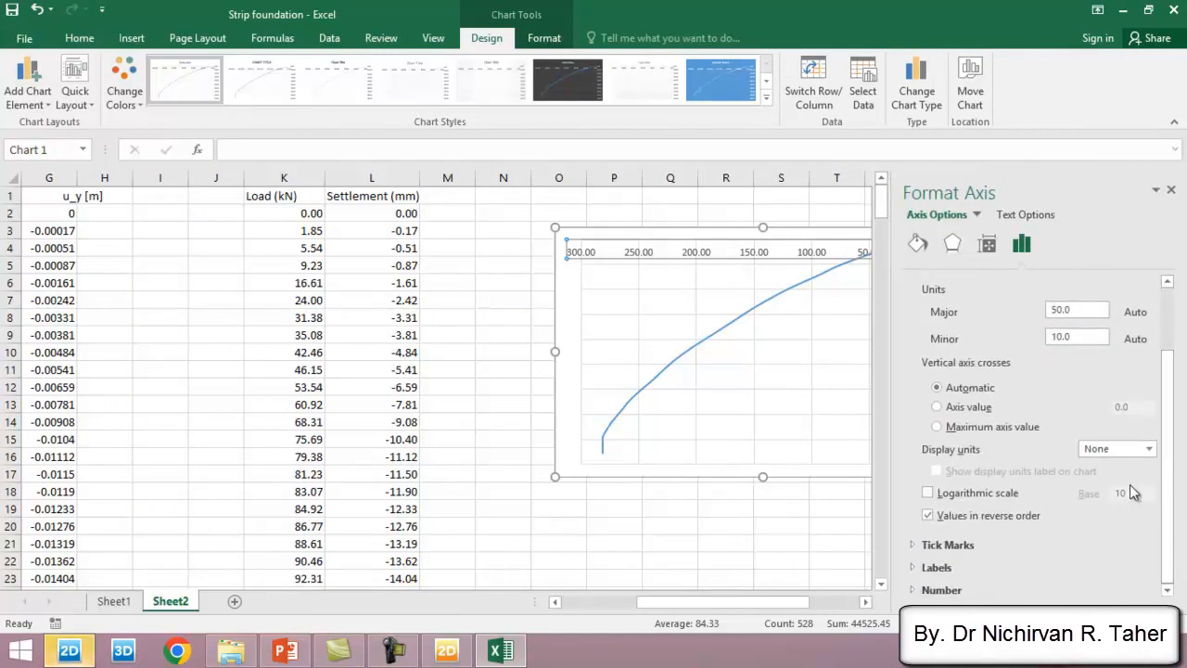
left_click(936, 567)
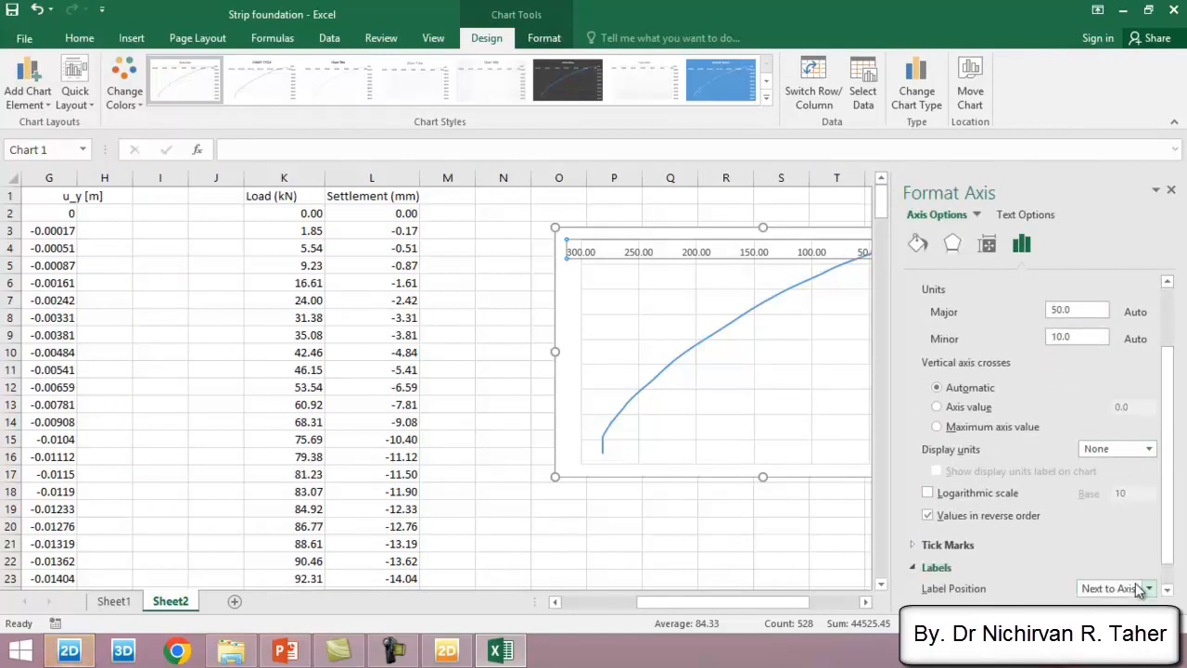
left_click(1148, 588)
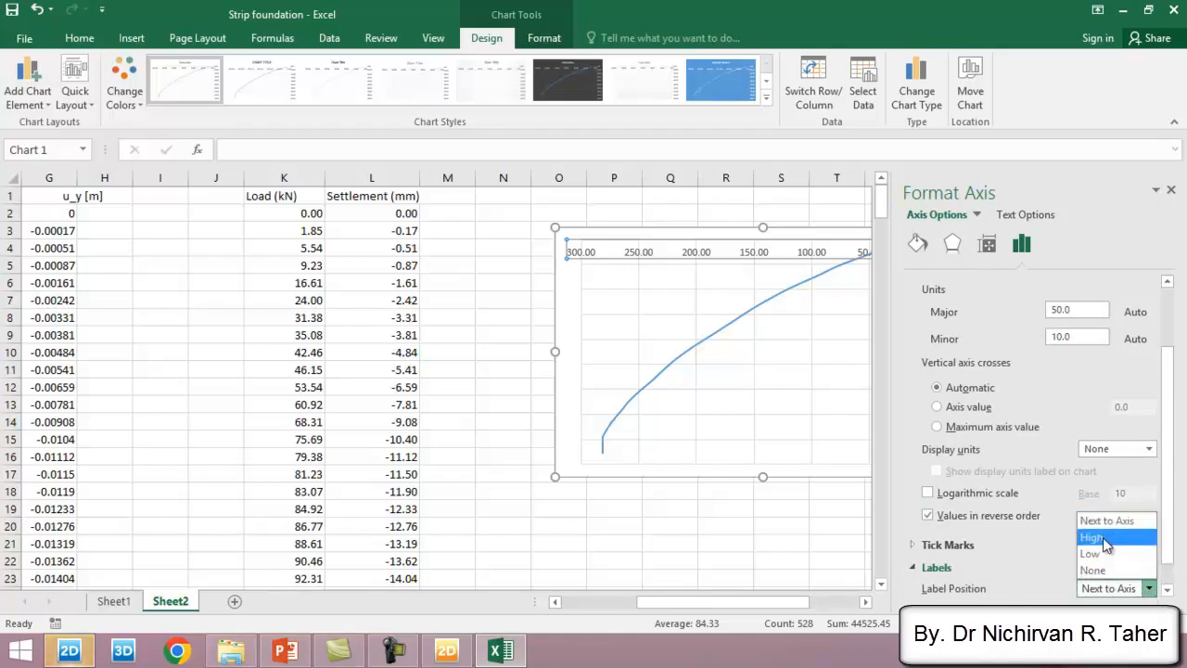
left_click(1098, 544)
left_click(928, 516)
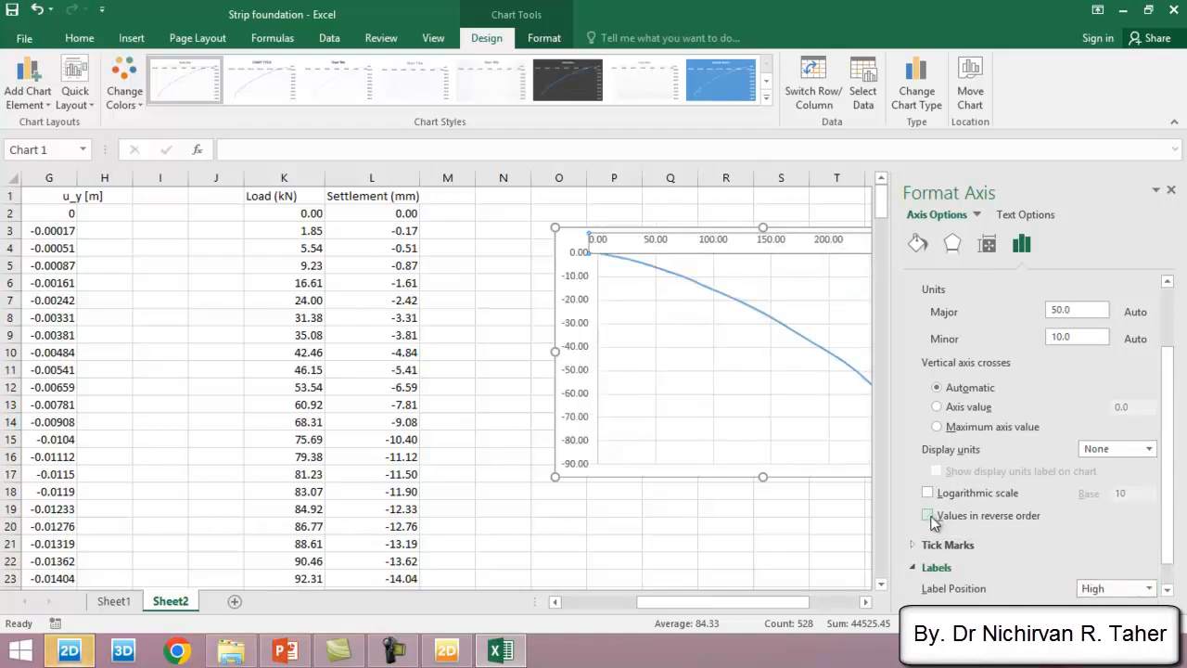
left_click(1172, 191)
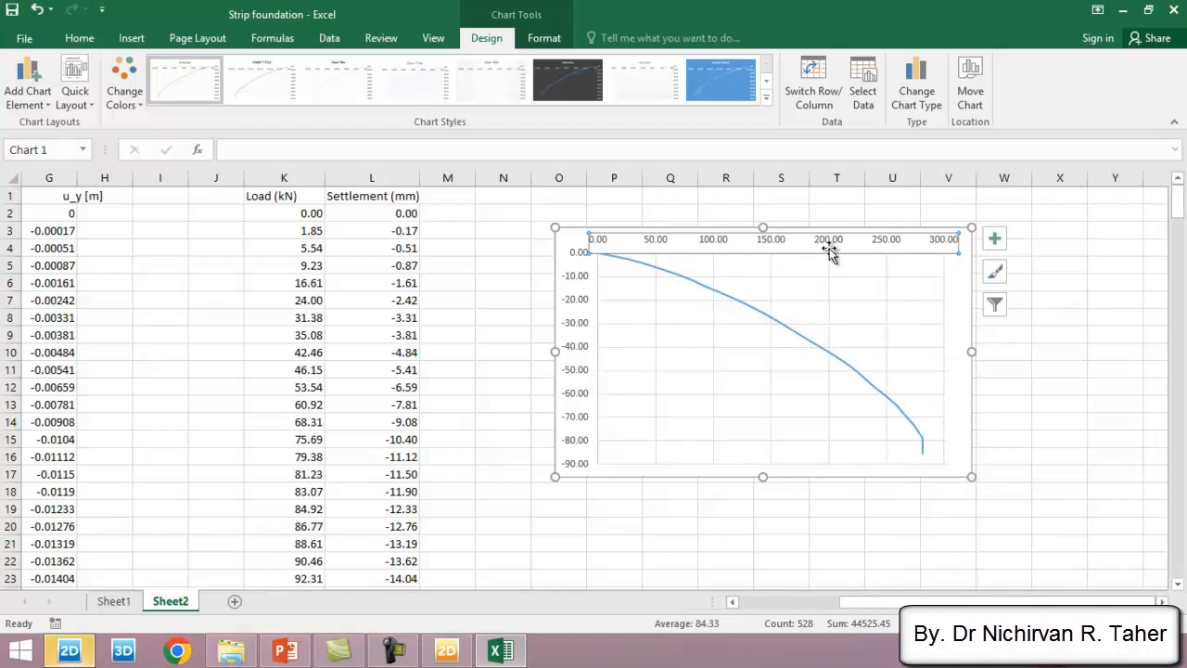
- Shift the chart slightly toward the data and enlarge it to span about columns N to W and rows 3 to 19
left_click_drag(800, 245, 767, 244)
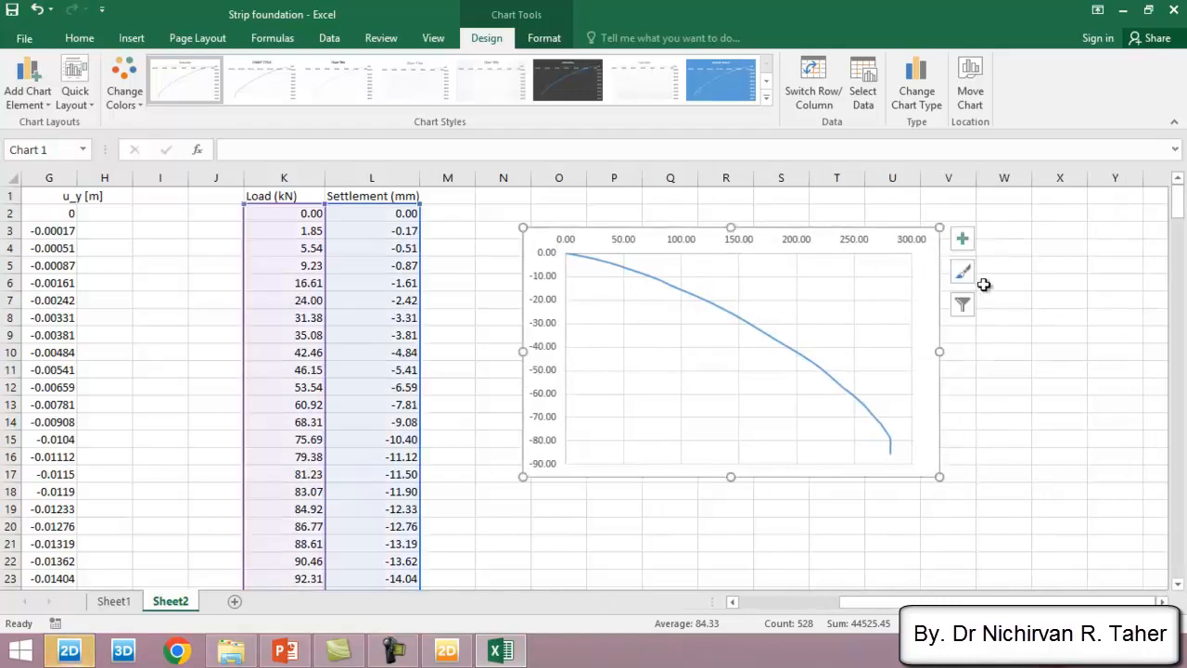
left_click(1035, 280)
left_click(925, 450)
left_click_drag(935, 473, 987, 518)
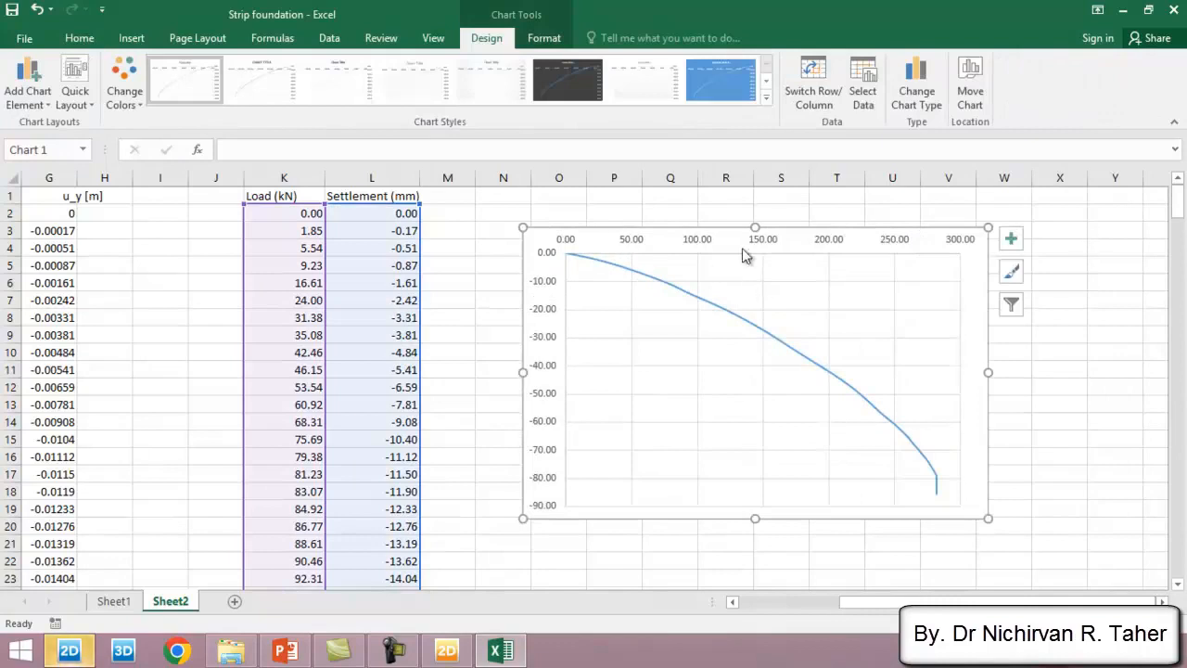
left_click(601, 547)
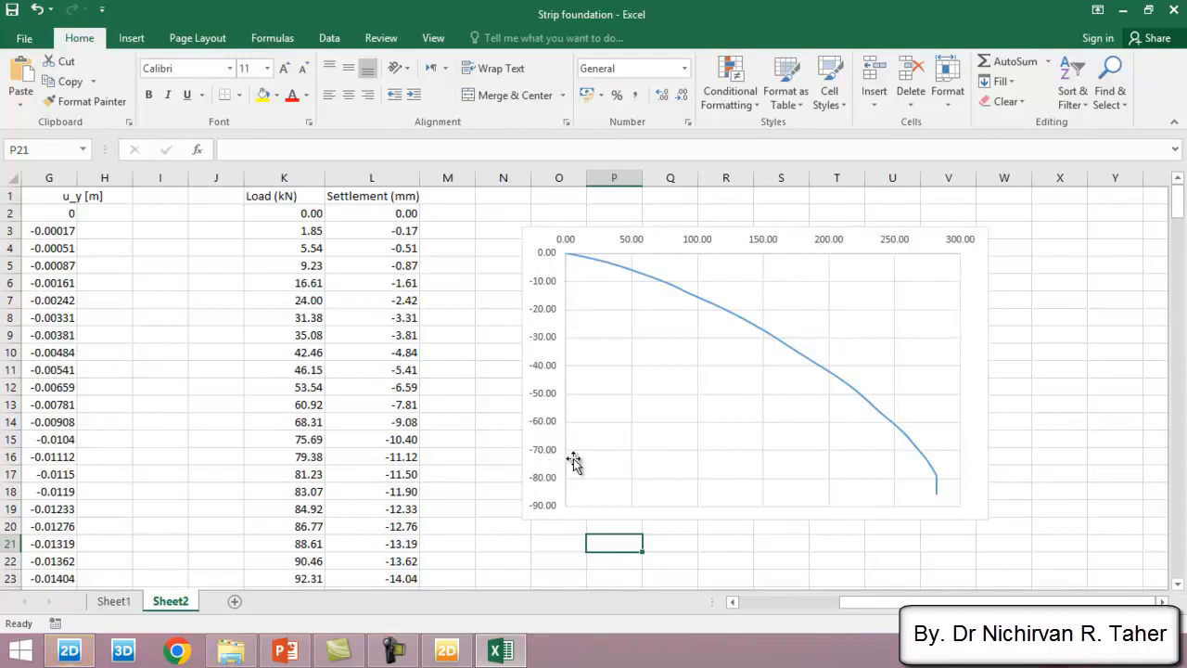
mouse_move(938, 483)
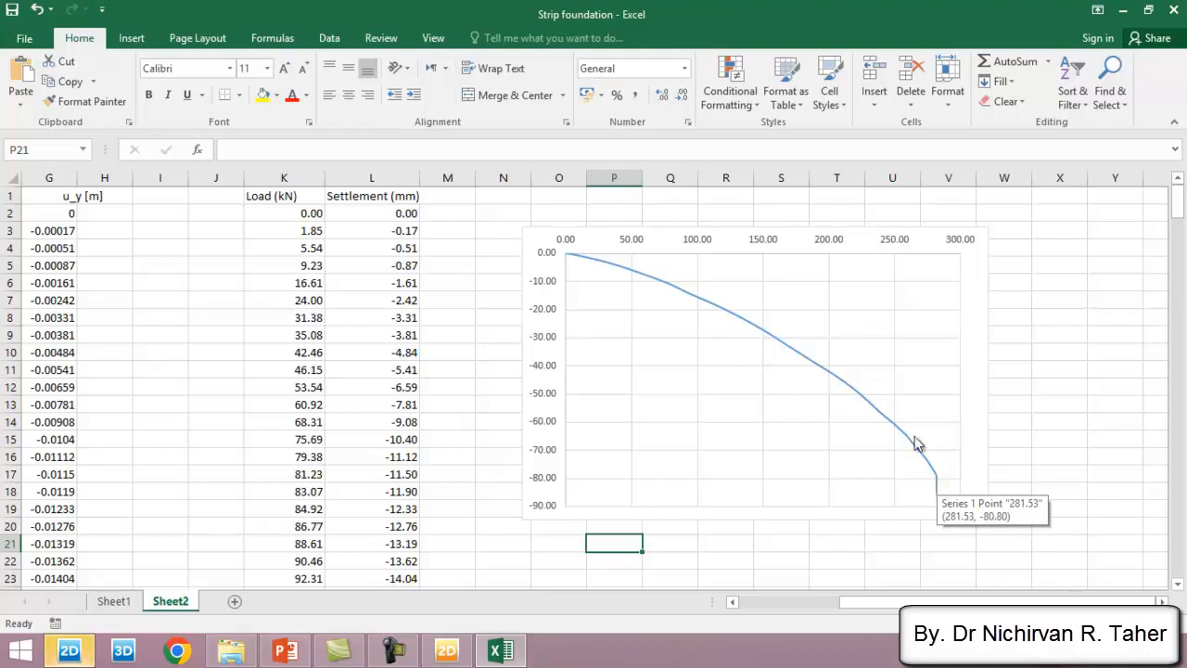
- Label cell N23, below the load-settlement chart, as qu
scroll(640, 487, "down", 2)
scroll(529, 493, "up", 2)
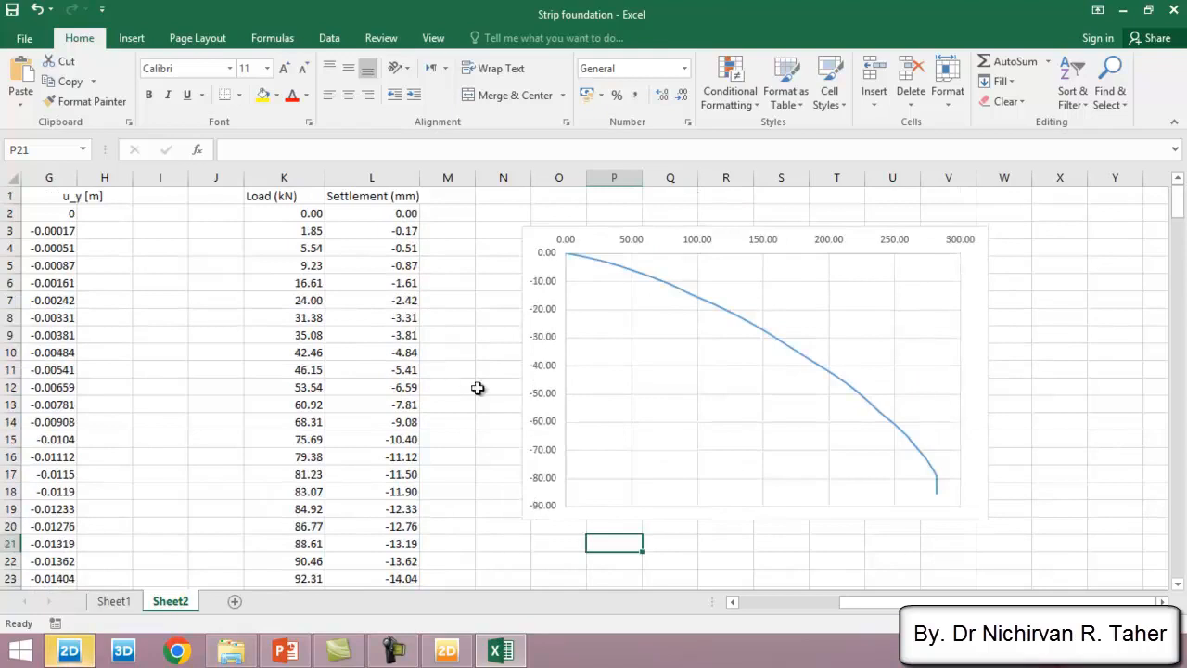
scroll(477, 388, "down", 2)
left_click(516, 476)
type("qu")
- Enter 280 as the qu value in O23 and its unit kN/m in P23
left_click(565, 478)
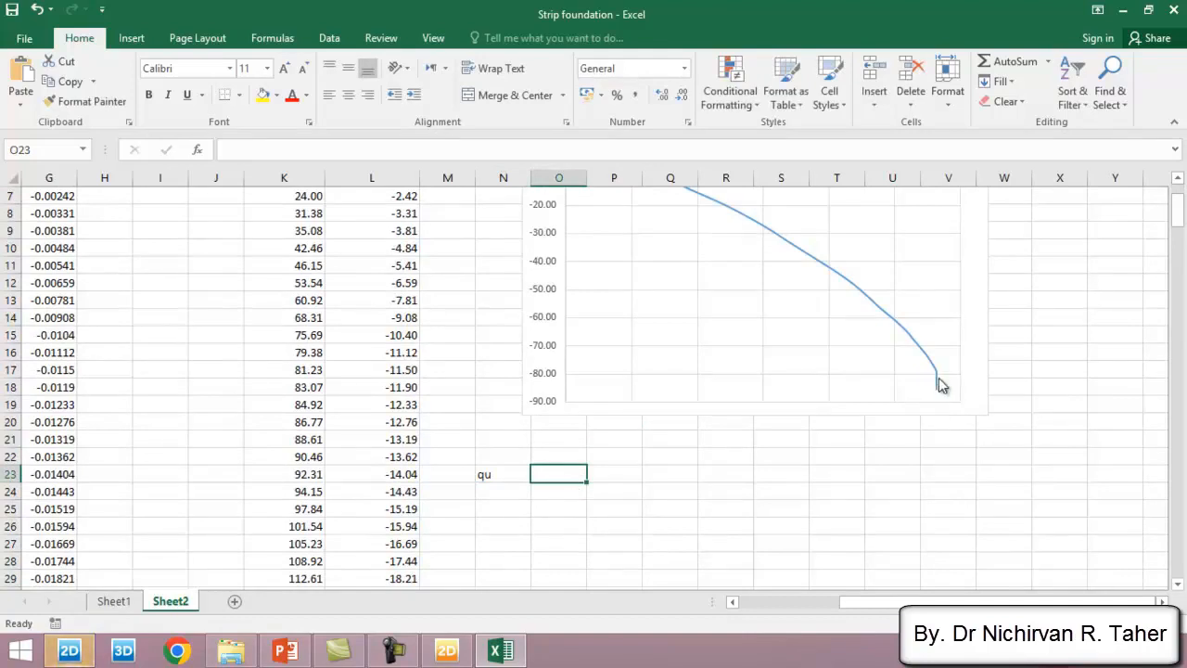
mouse_move(939, 385)
double_click(566, 472)
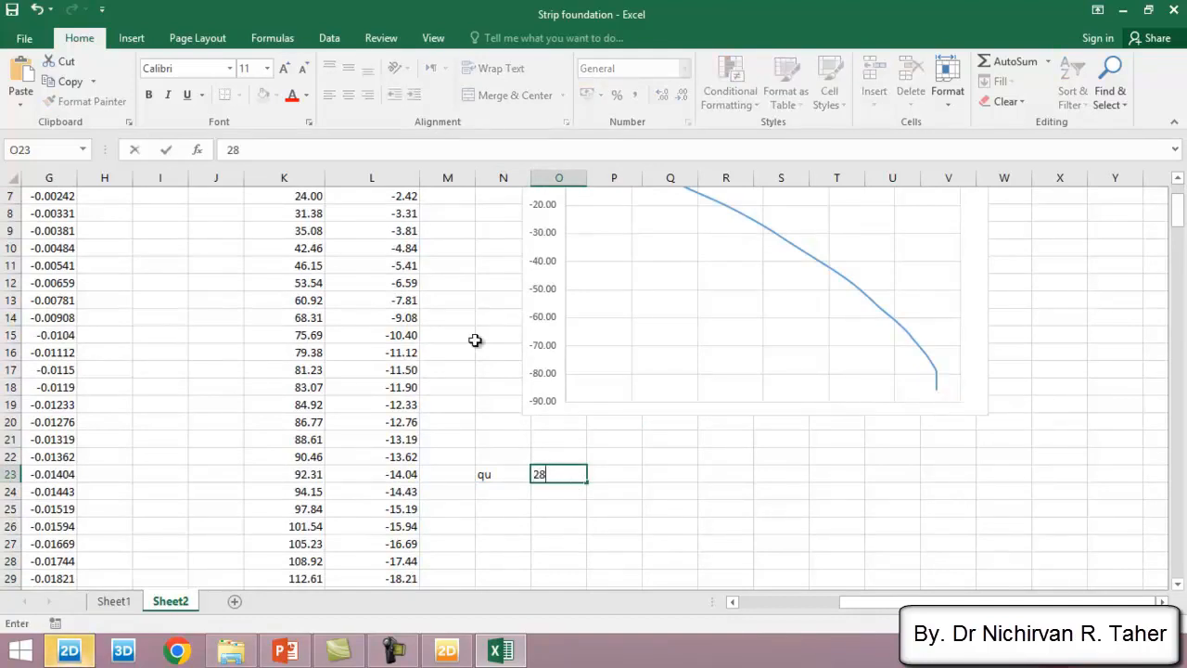
type("280")
key("Return")
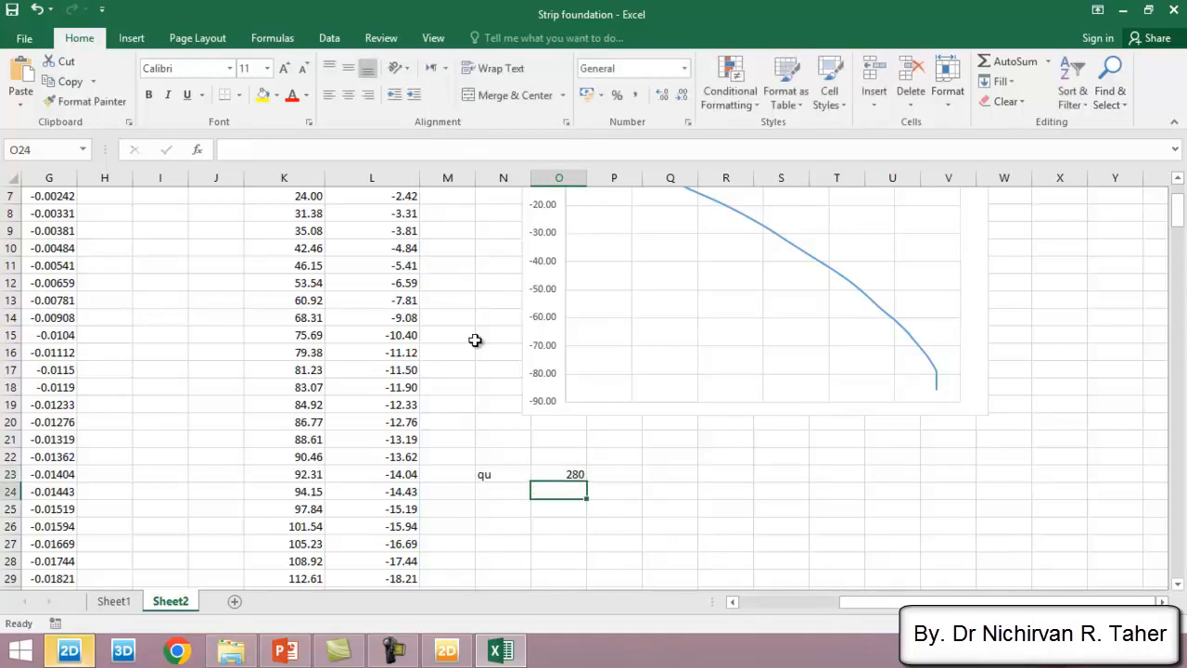
left_click(626, 475)
type("kN/m")
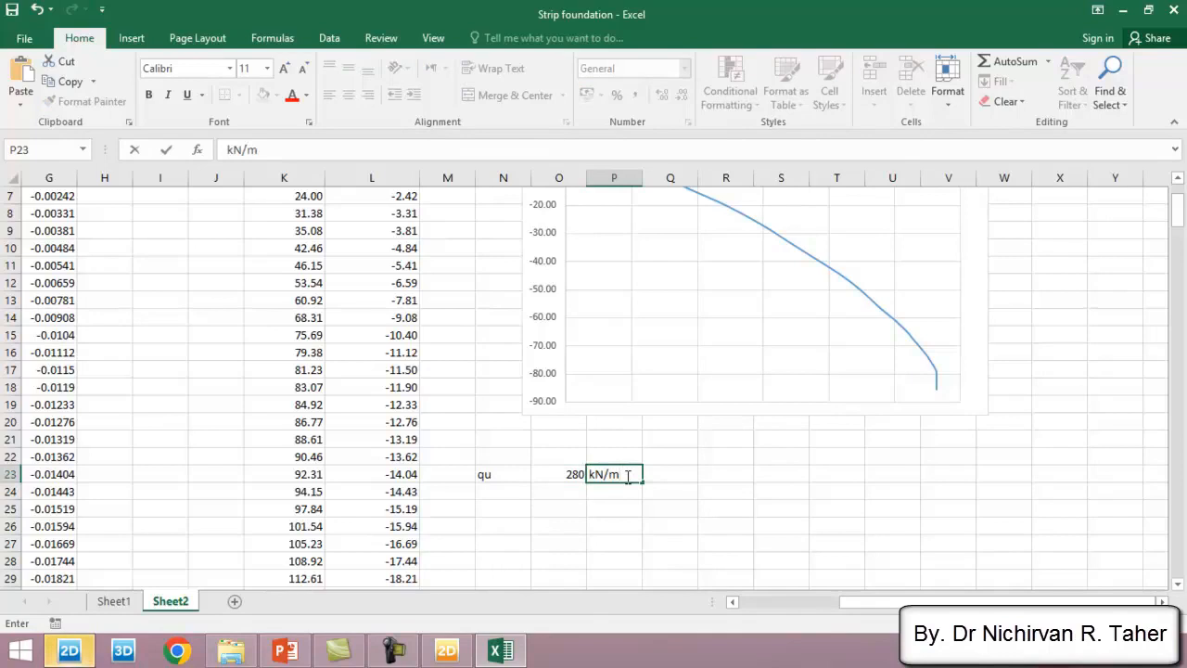
key("Return")
- Label N24 as qa and calculate it in O24 as the qu value in O23 divided by 3
left_click(521, 492)
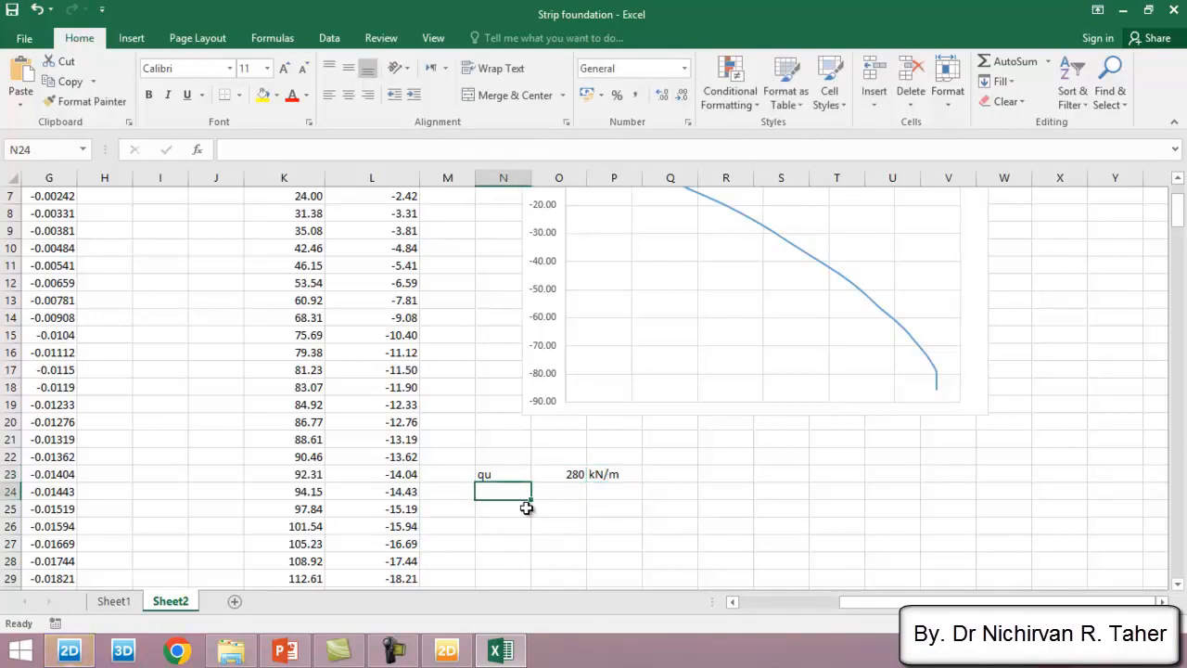
type("qu")
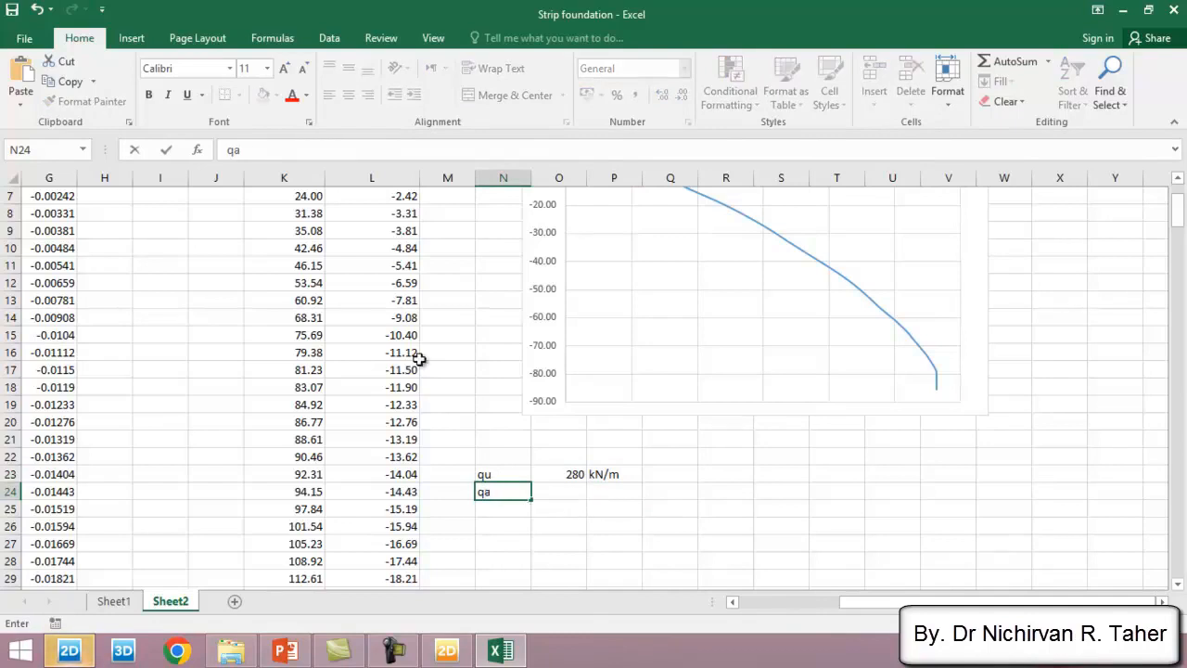
left_click(560, 491)
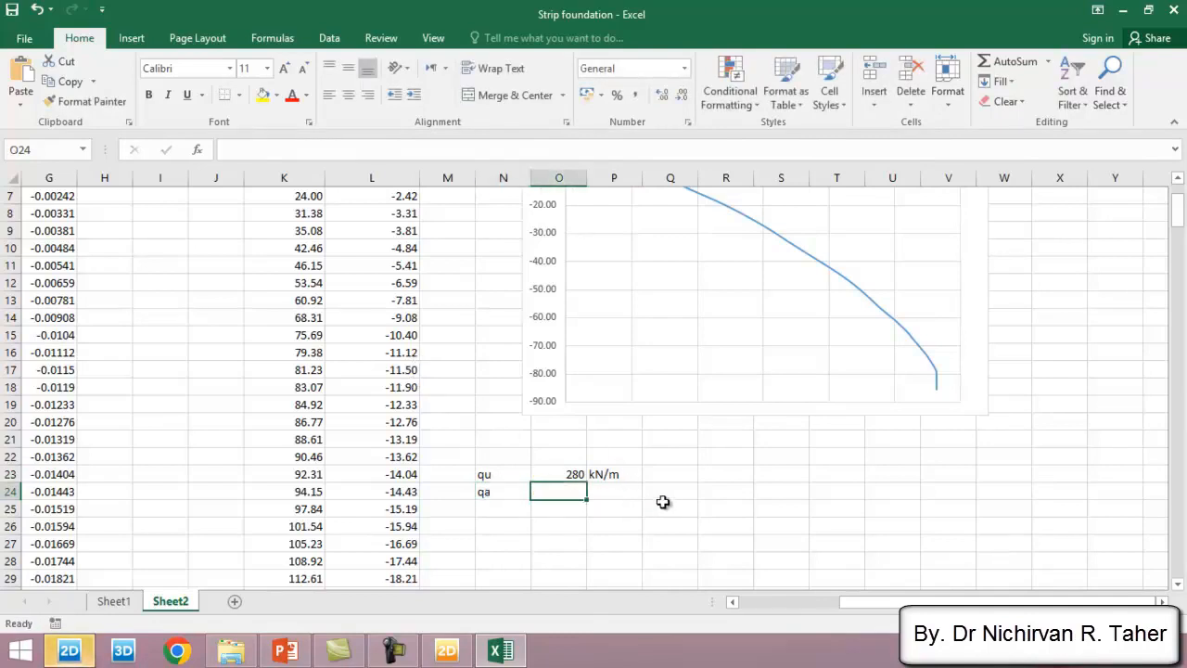
left_click(572, 473)
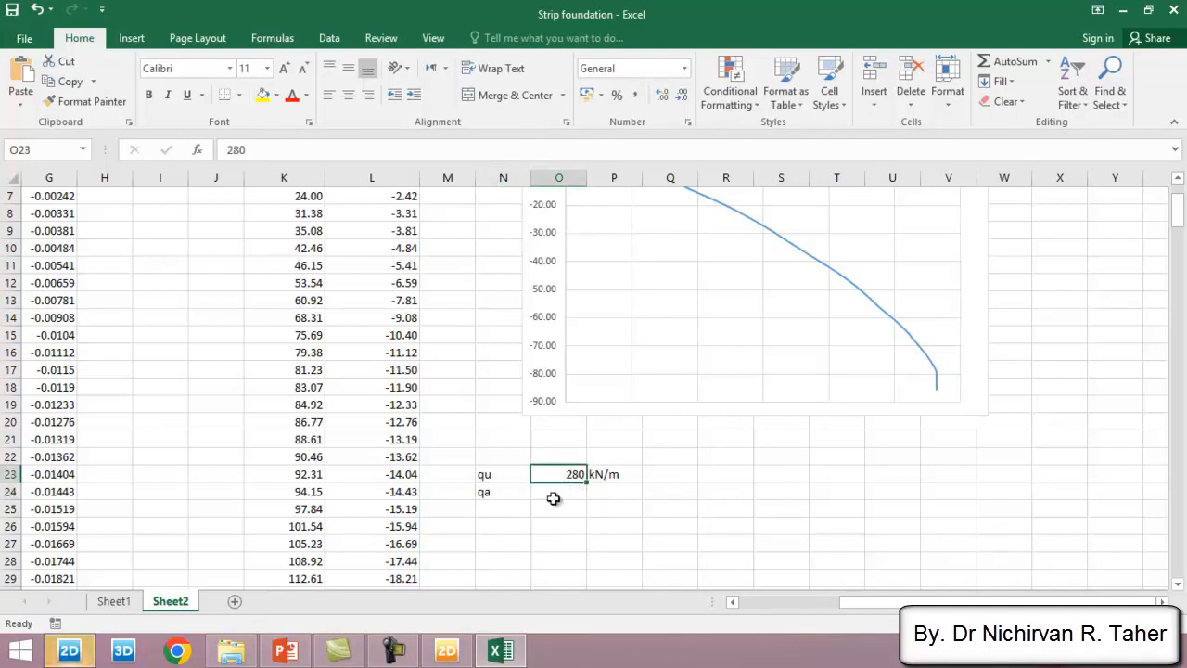
left_click(565, 491)
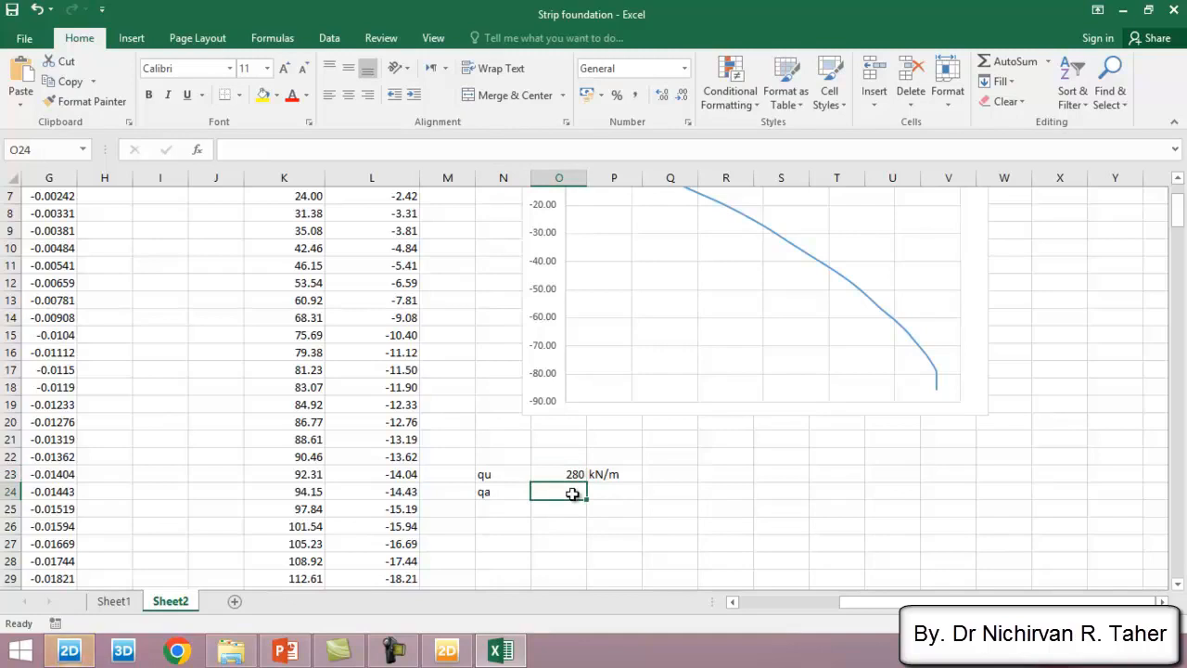
type("=")
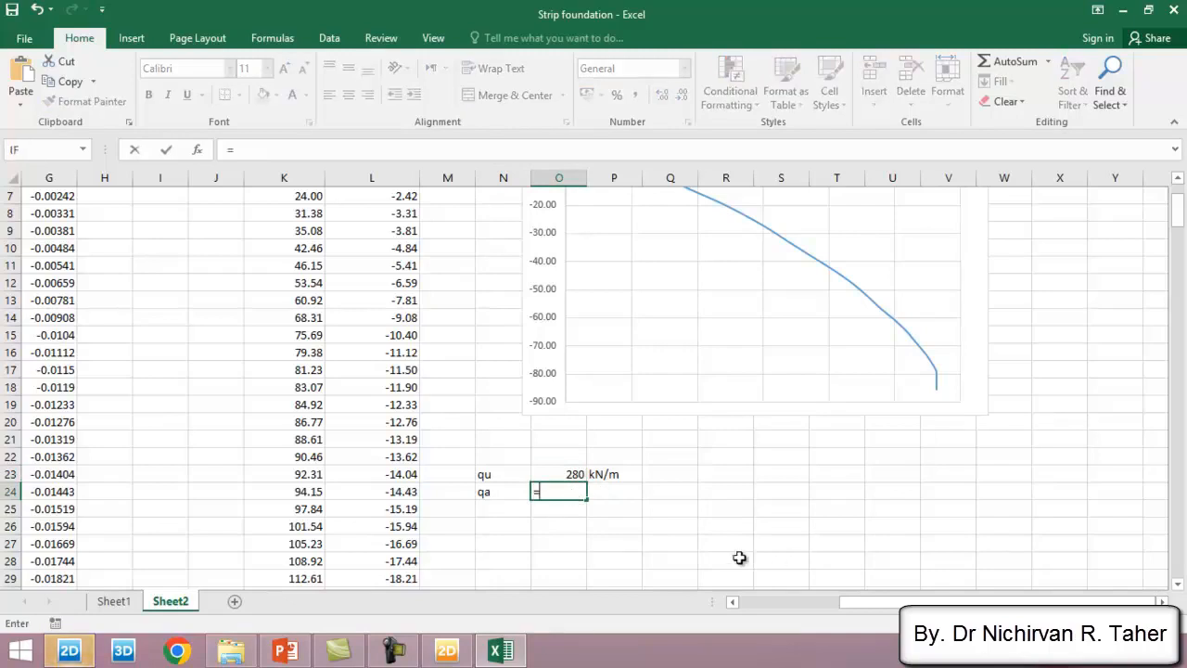
left_click(572, 476)
type("/3")
key("Return")
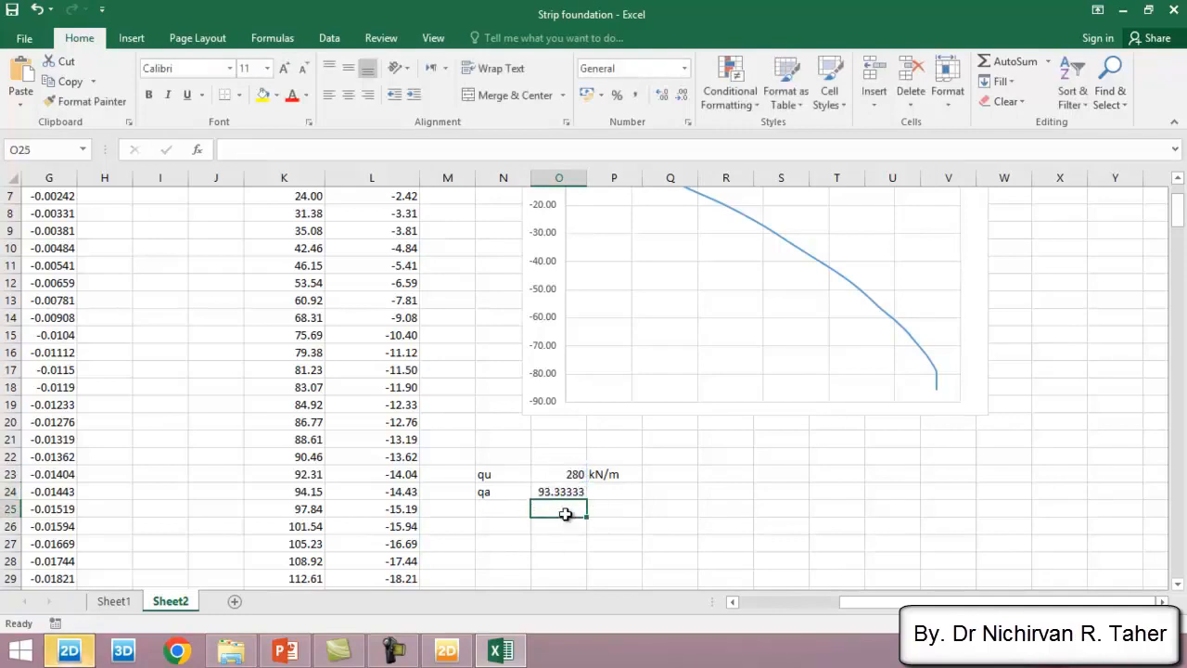
- Copy the kN/m unit from P23 down to P24 for the qa row
left_click(619, 475)
left_click_drag(643, 484, 643, 502)
left_click(719, 496)
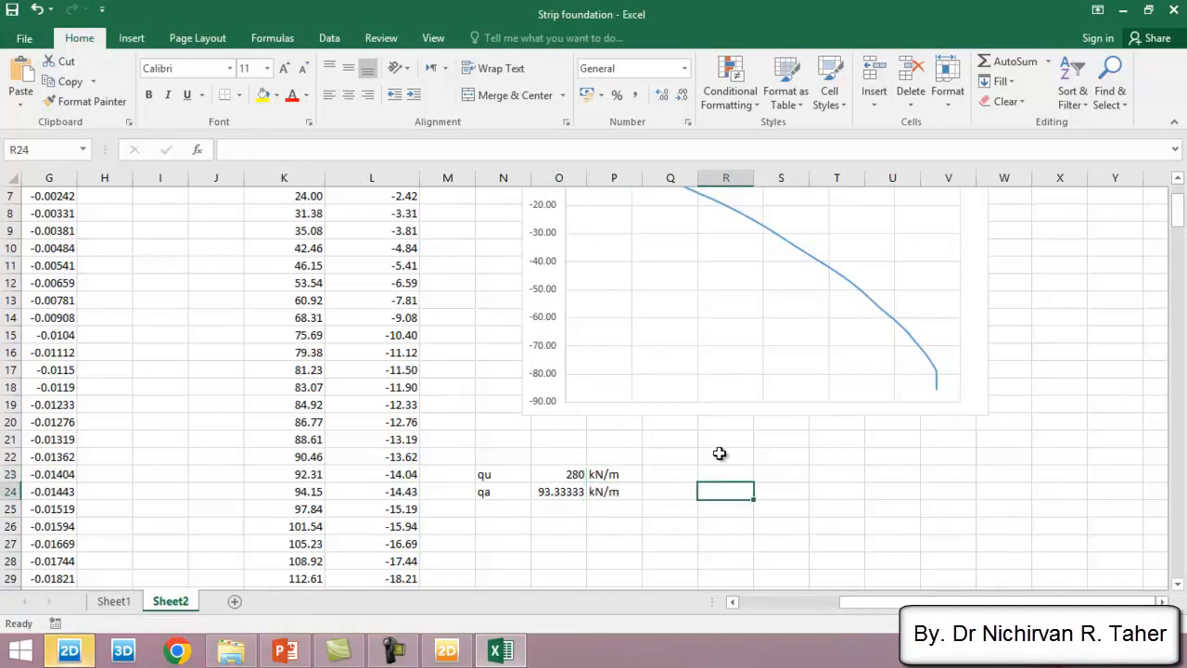
- Move the chart closer to the data so it spans about columns N to V and rows 2 to 18
scroll(937, 417, "up", 2)
left_click(1045, 297)
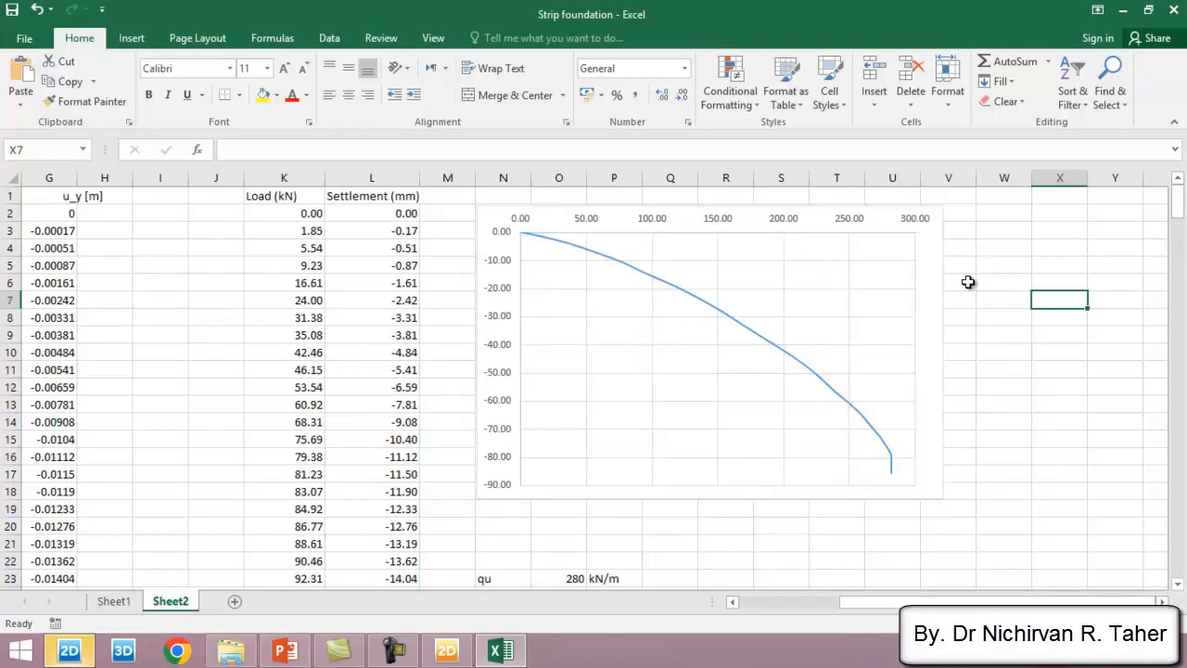
left_click(1057, 233)
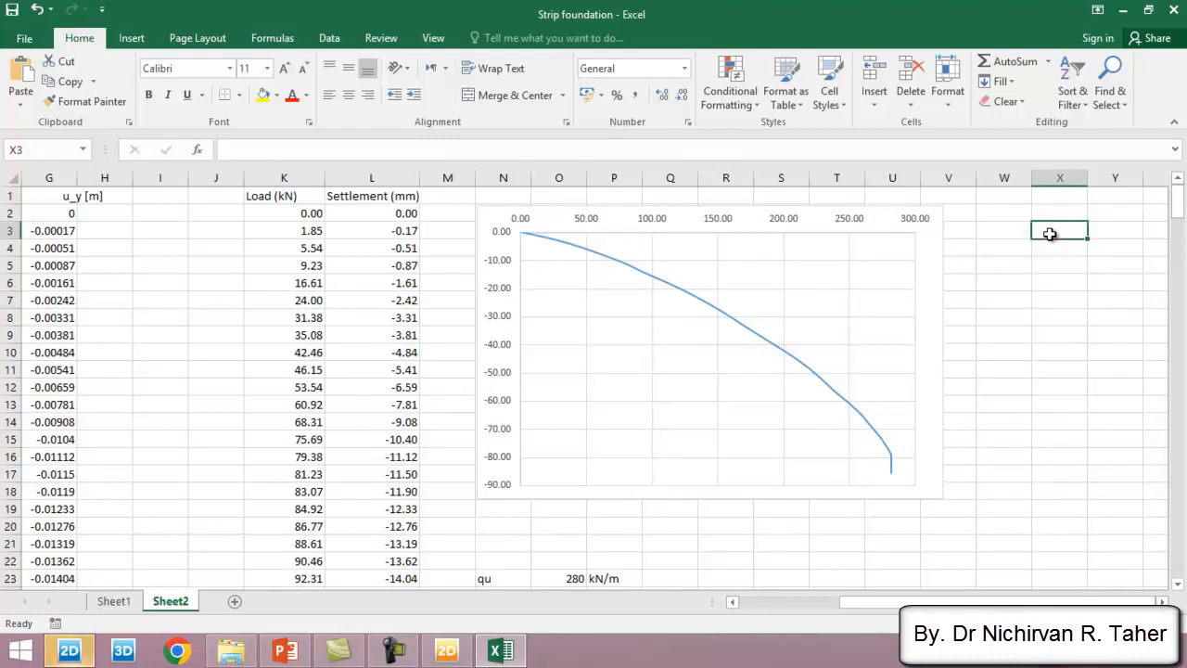